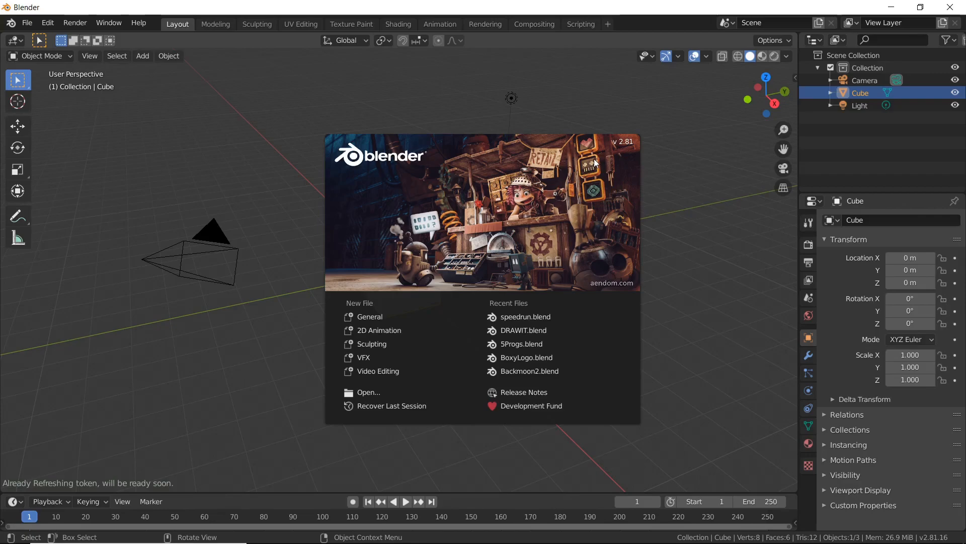
Step: Dismiss the splash screen, select the light and center the view on it to examine its surroundings
click(464, 210)
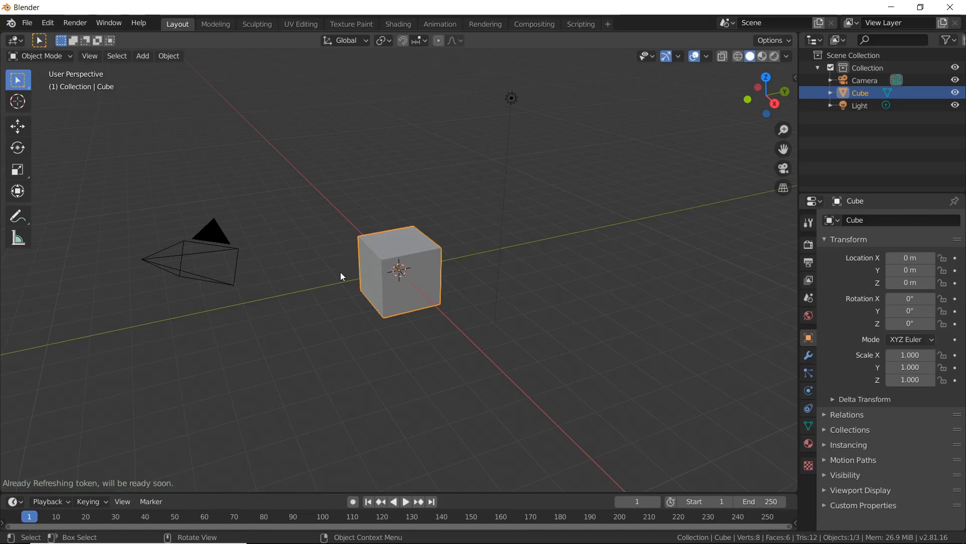
middle_drag(410, 247, 397, 263)
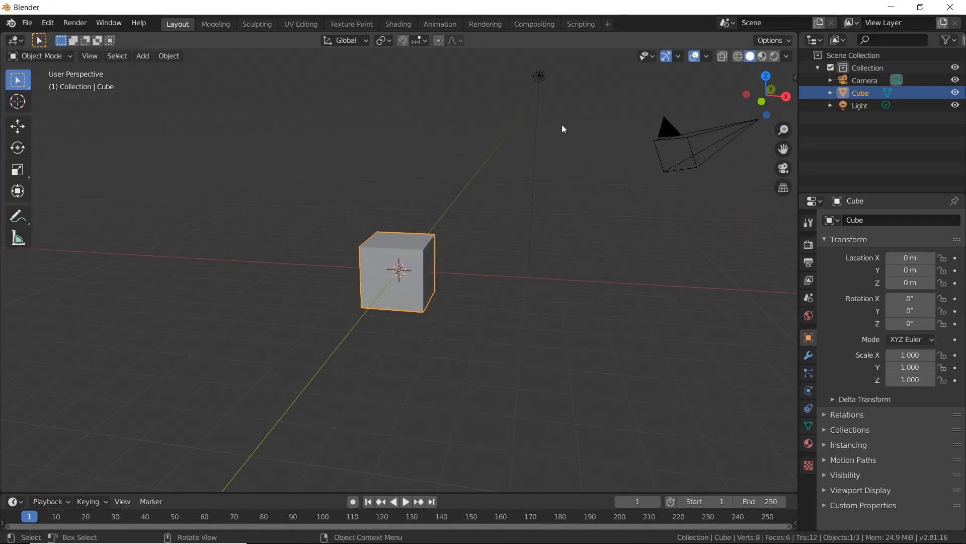
click(540, 76)
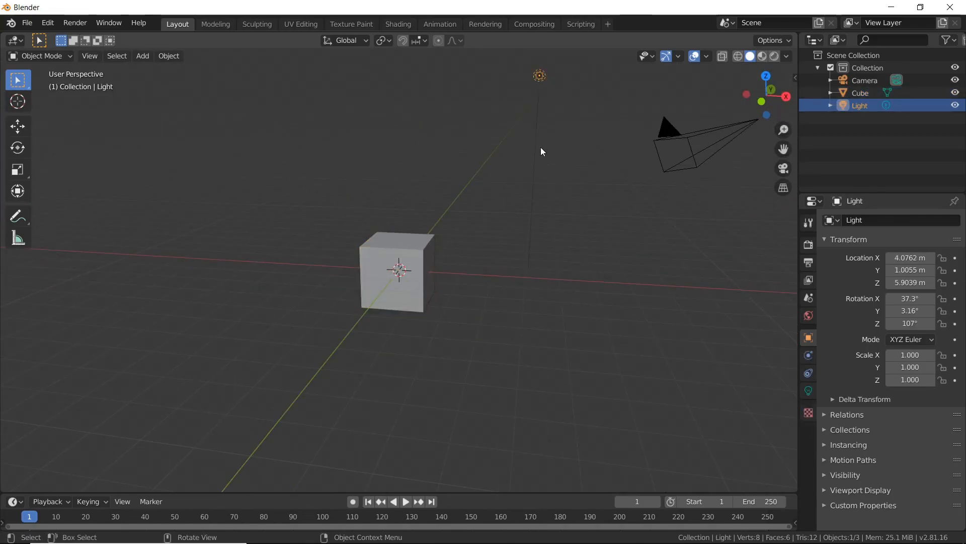
key(KP_Decimal)
middle_drag(565, 147, 422, 217)
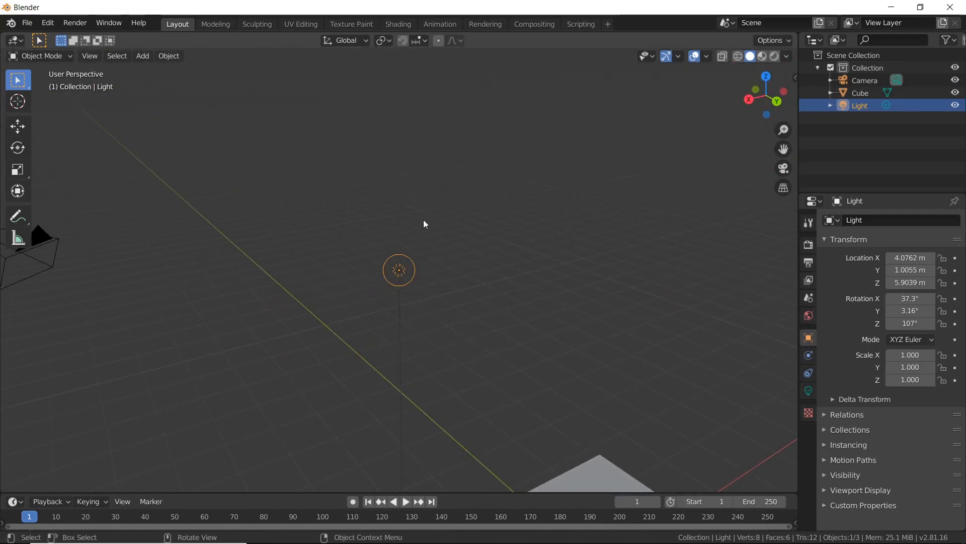
scroll(421, 217, down, 4)
scroll(327, 309, down, 3)
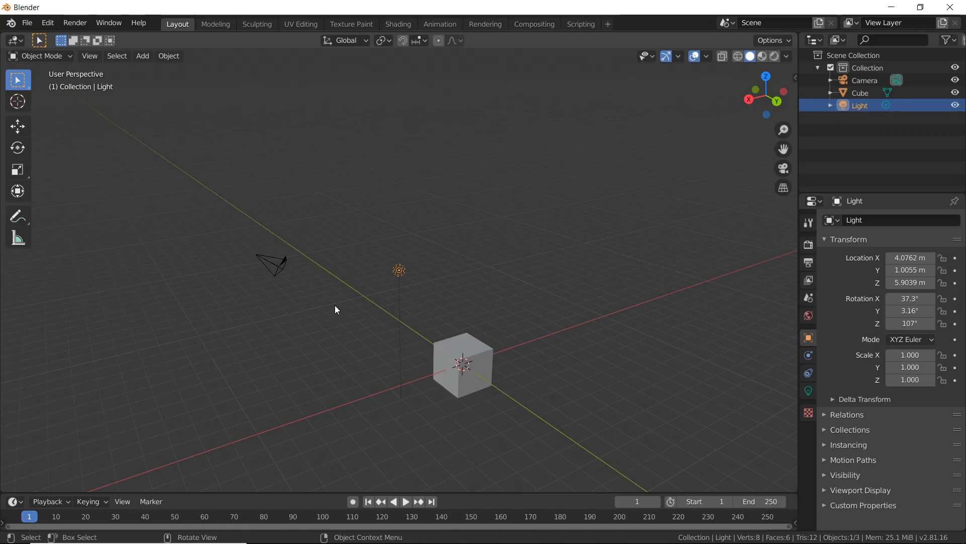
scroll(335, 307, up, 5)
middle_drag(333, 307, 445, 334)
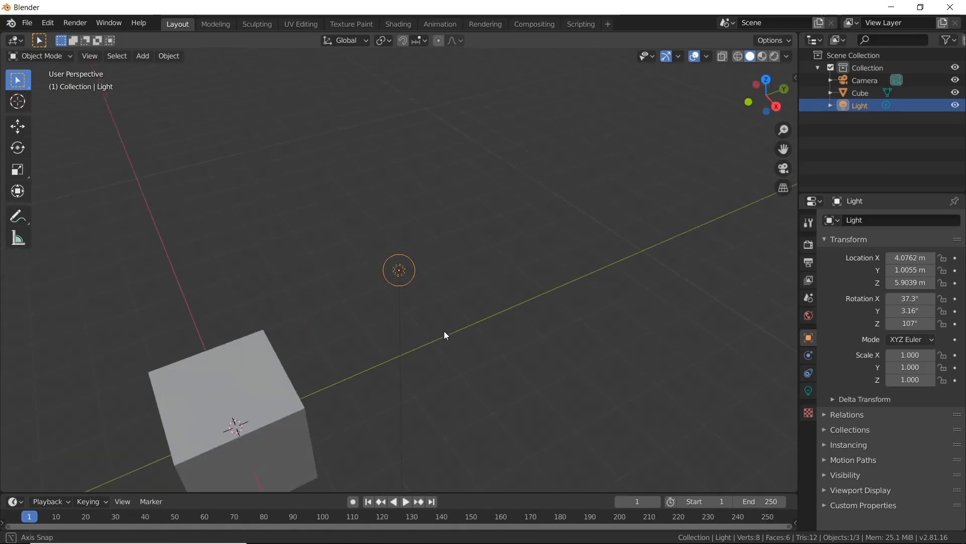
Step: Select the cube and center the view on it to examine it from several angles and distances
click(287, 398)
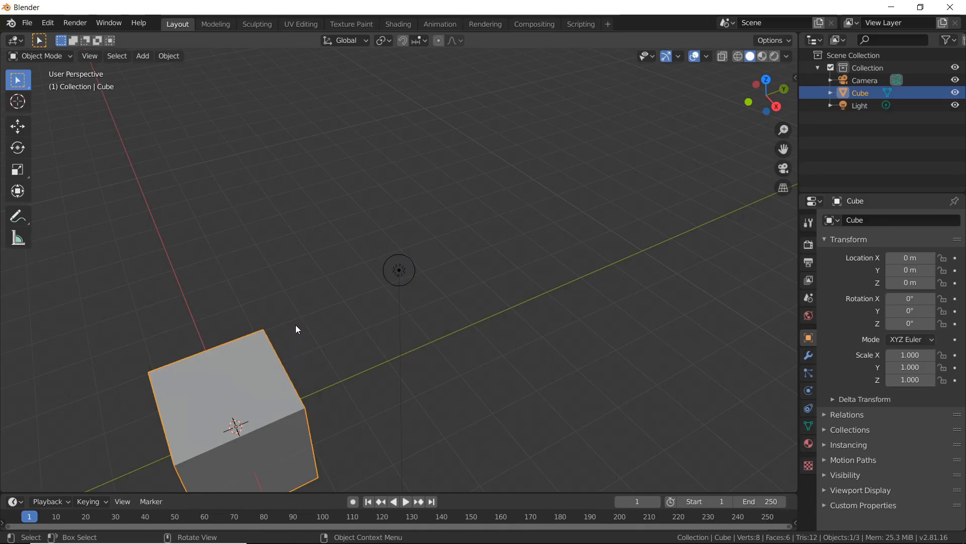
key(KP_Decimal)
scroll(301, 325, down, 4)
middle_drag(303, 326, 433, 313)
scroll(419, 277, up, 5)
scroll(442, 280, down, 4)
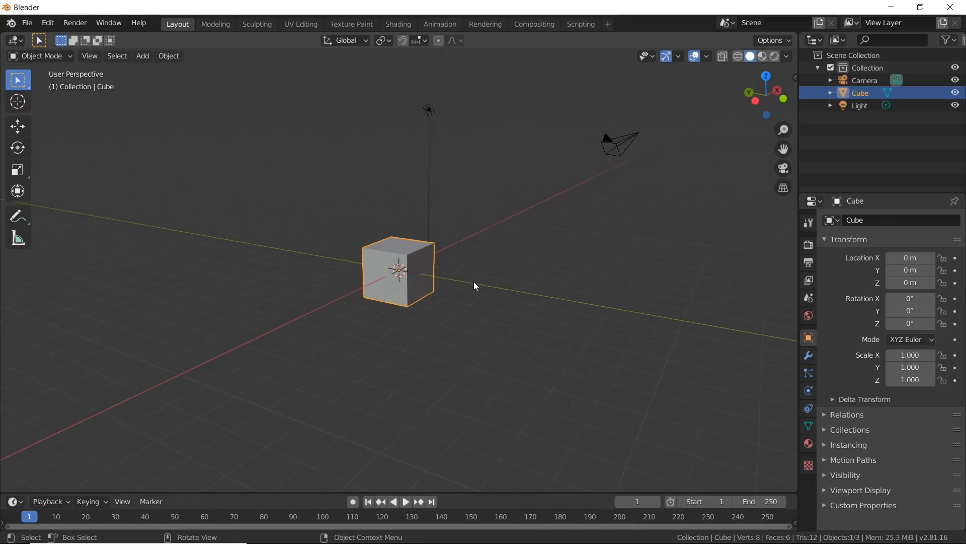
middle_drag(475, 280, 499, 283)
right_click(493, 282)
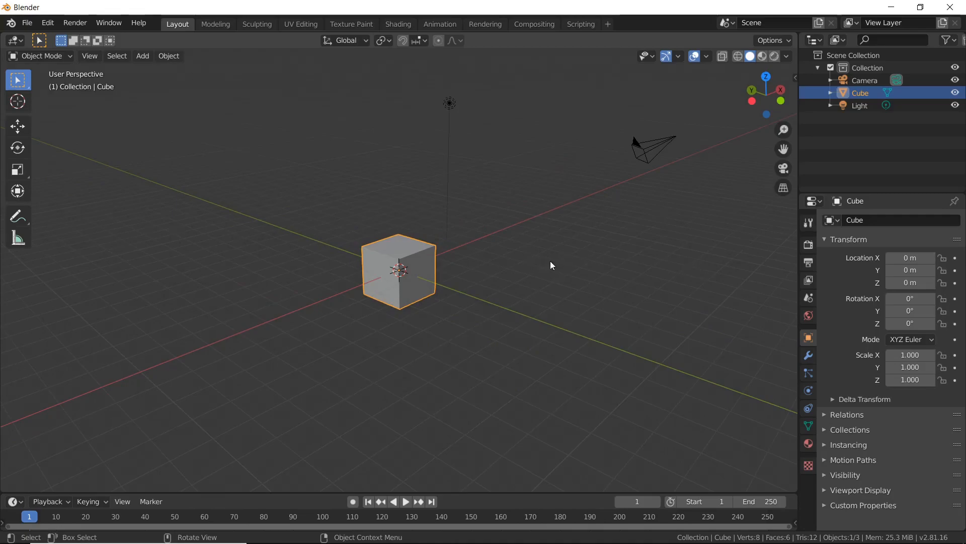
Step: Examine the scene around the cube by panning, zooming in and out, and orbiting
key(shift)
mouse_move(517, 228)
shift+middle_down()
mouse_move(352, 259)
mouse_move(519, 249)
mouse_move(560, 123)
mouse_move(384, 263)
mouse_move(552, 155)
mouse_move(320, 213)
mouse_move(500, 200)
mouse_move(260, 264)
mouse_move(524, 256)
mouse_move(378, 281)
mouse_move(536, 201)
mouse_move(382, 244)
mouse_move(575, 200)
mouse_move(531, 225)
shift+middle_up()
scroll(441, 270, down, 4)
scroll(439, 273, up, 5)
scroll(440, 270, down, 4)
scroll(441, 270, up, 7)
middle_drag(565, 236, 397, 291)
scroll(513, 227, down, 4)
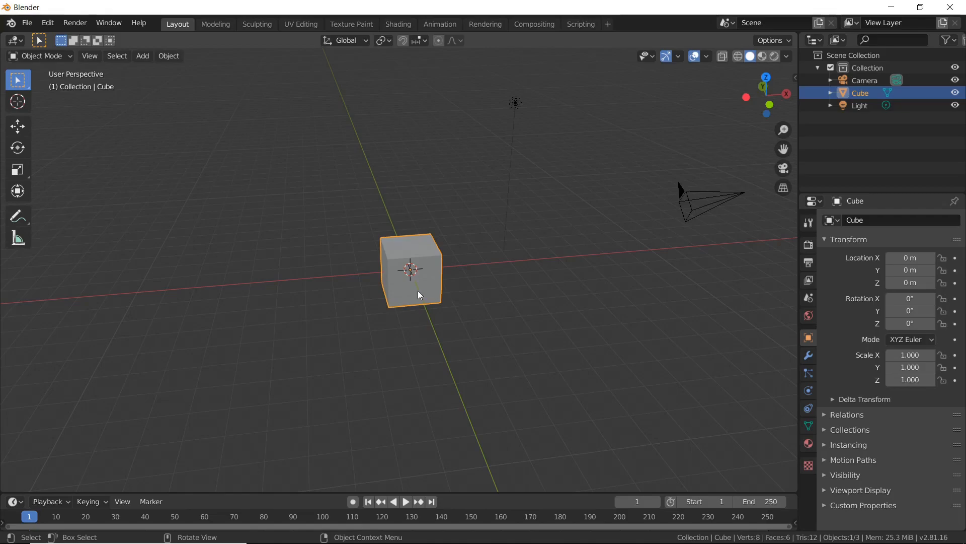
Step: Look at the cube in the front, right and top orthographic views, ending in an angled perspective view
key(KP_1)
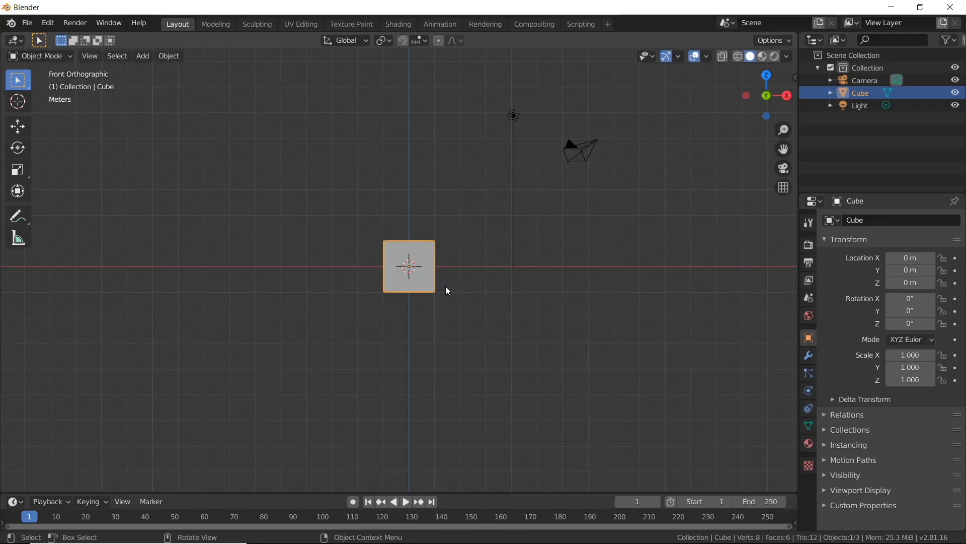
key(KP_3)
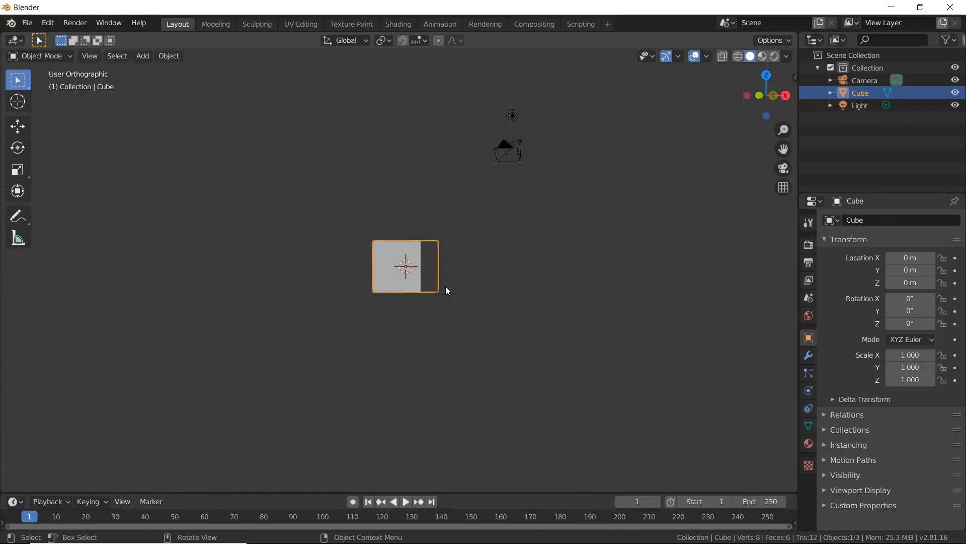
key(KP_1)
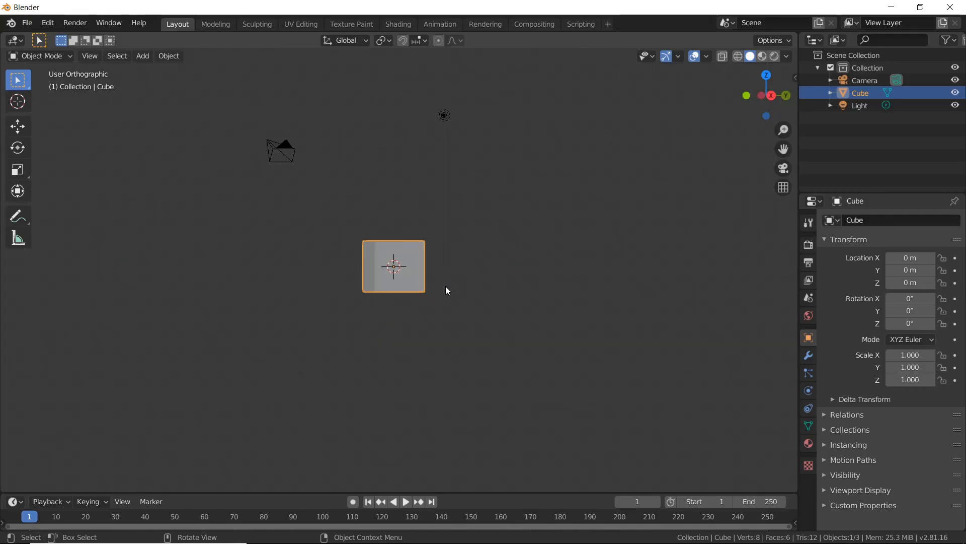
key(KP_7)
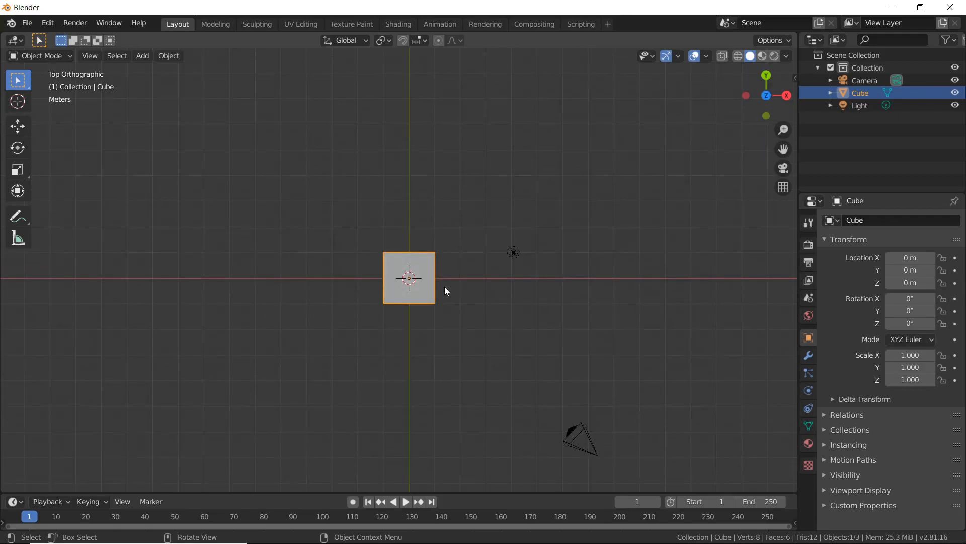
middle_drag(457, 334, 459, 250)
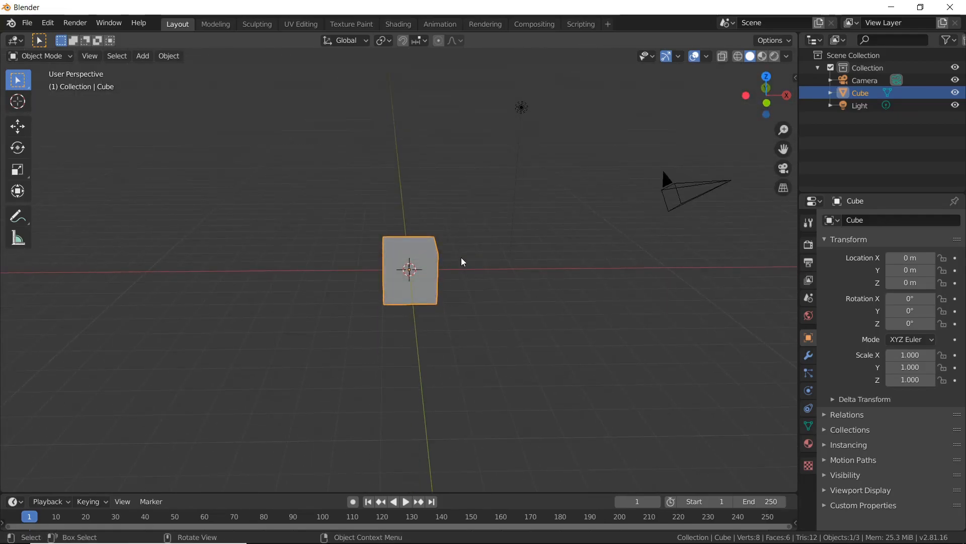
Step: Compare the orthographic and perspective projections of the scene, ending in perspective
key(KP_5)
middle_drag(540, 272, 483, 306)
key(KP_5)
key(KP_5)
key(KP_5)
middle_drag(546, 285, 477, 292)
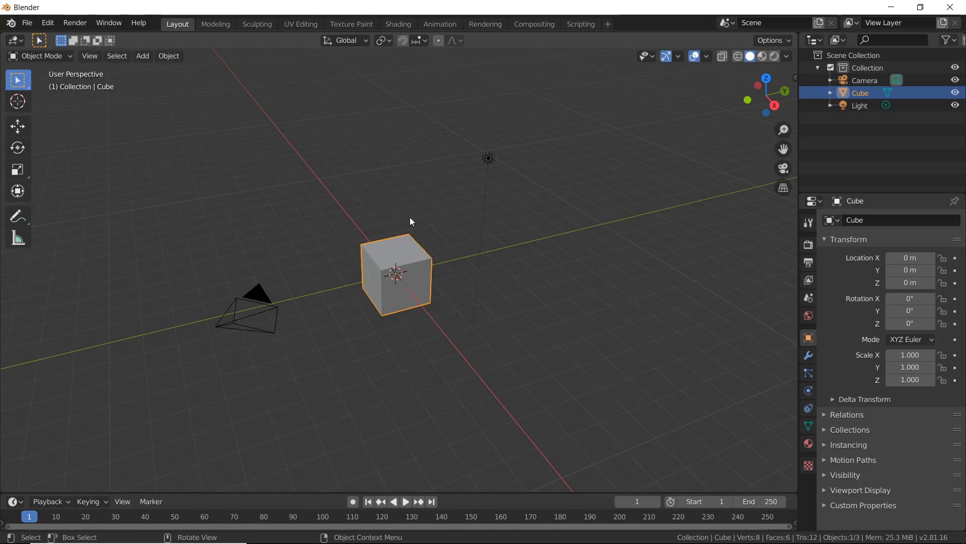
Step: Move the cube away from the origin to about X -4.94 m, Y -0.90 m, Z 2.75 m
scroll(410, 231, up, 6)
scroll(356, 285, down, 5)
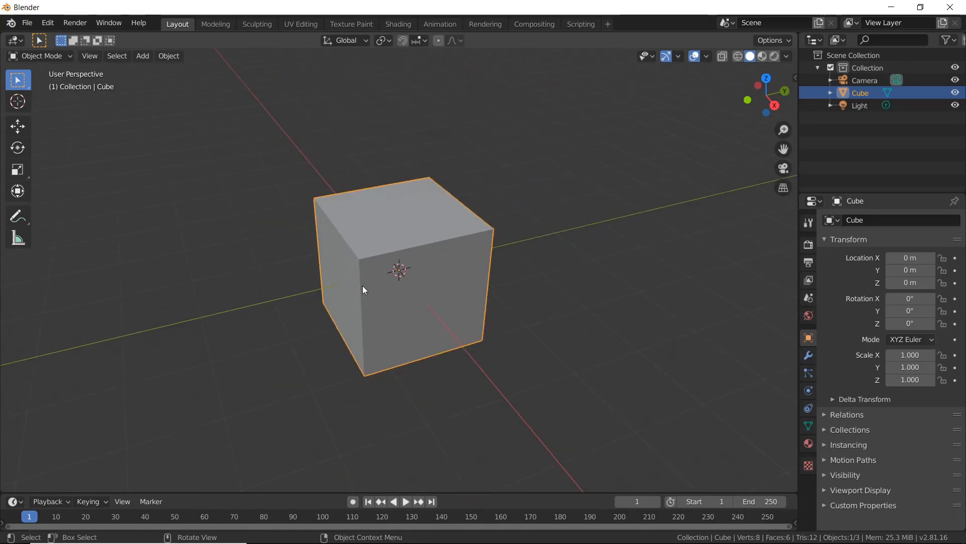
middle_drag(353, 296, 425, 271)
middle_drag(500, 292, 463, 291)
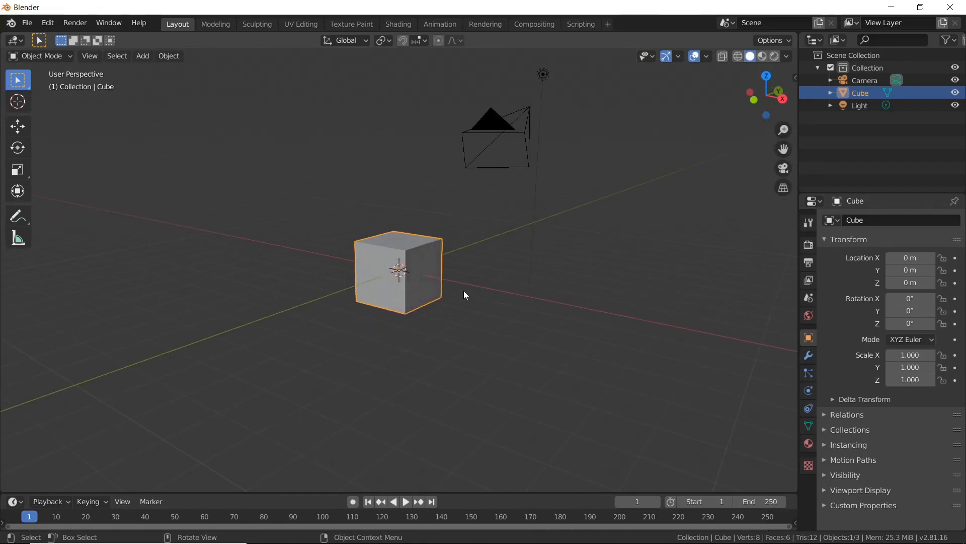
middle_drag(377, 284, 432, 270)
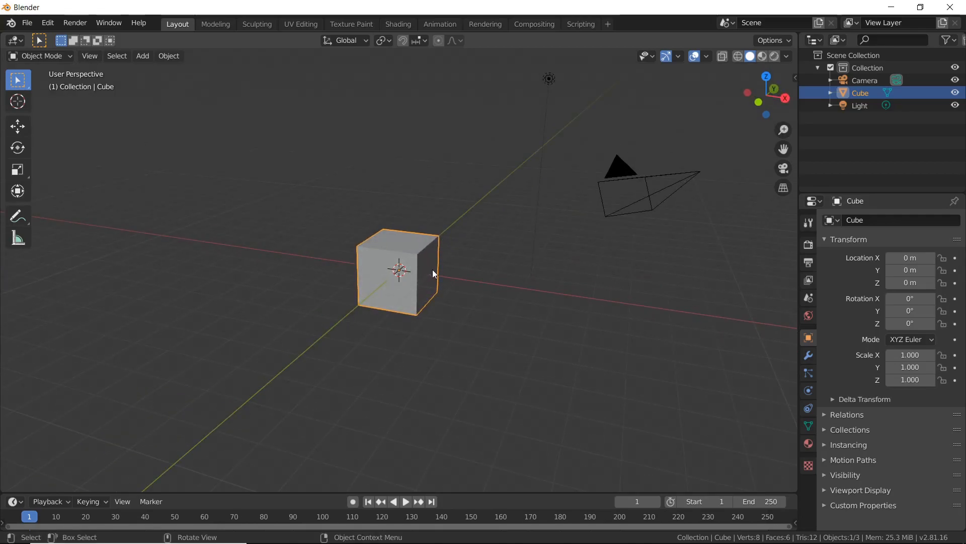
key(g)
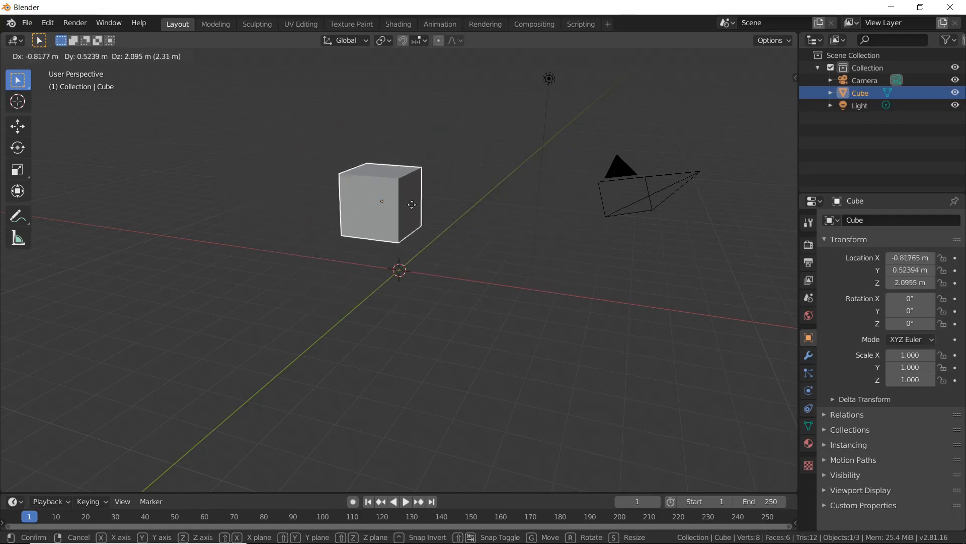
click(229, 173)
middle_drag(287, 194, 313, 225)
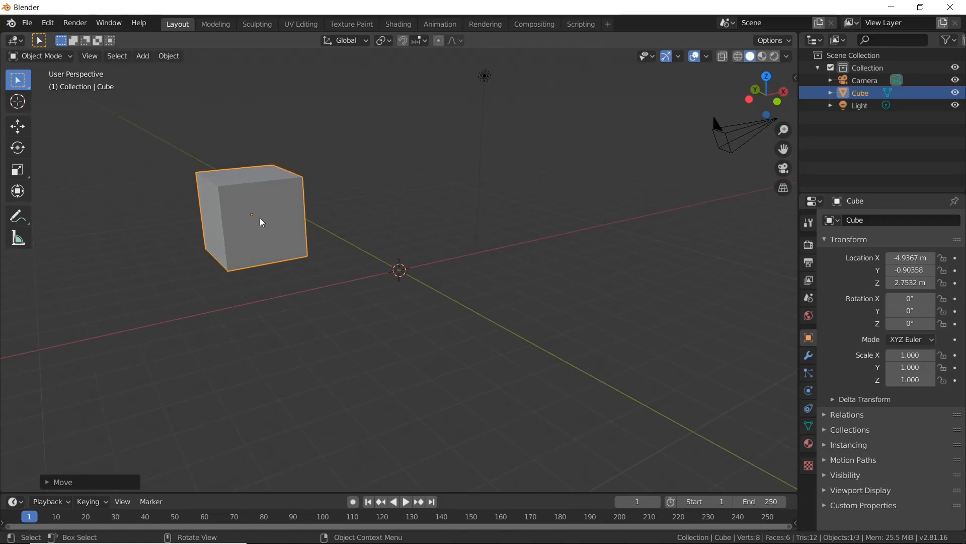
middle_drag(258, 216, 407, 244)
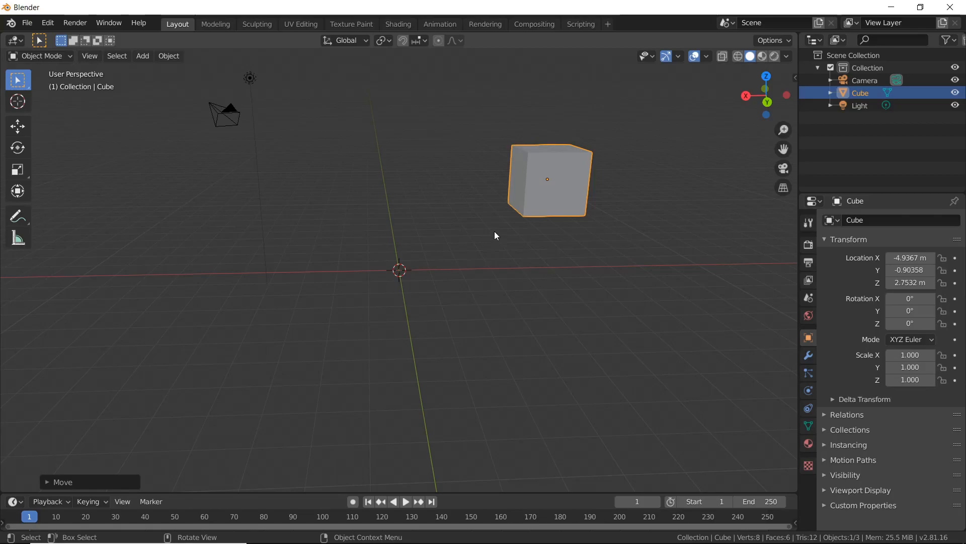
Step: Center the view on the moved cube and look at it from a moderate distance
key(KP_Decimal)
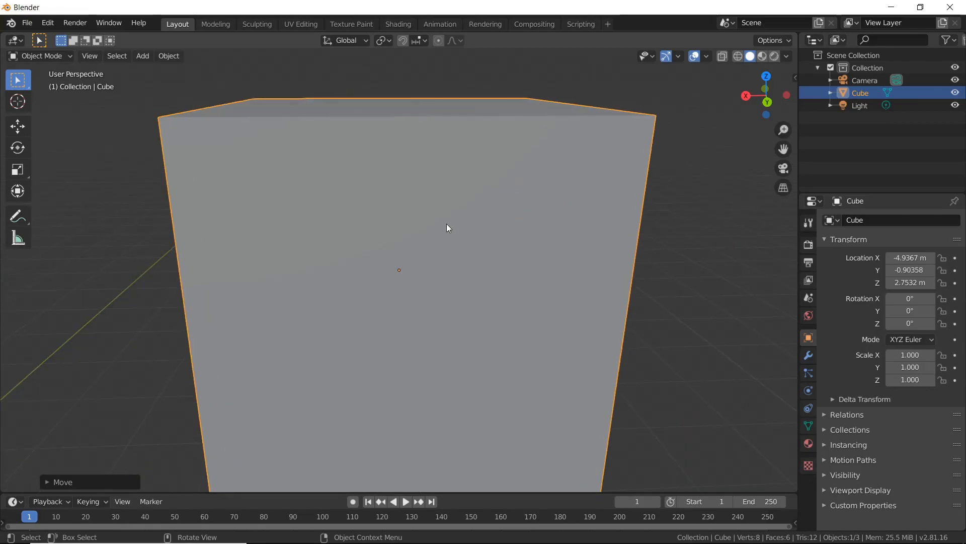
scroll(446, 224, down, 5)
middle_drag(309, 286, 412, 288)
scroll(331, 285, down, 3)
scroll(427, 298, up, 4)
scroll(438, 301, down, 1)
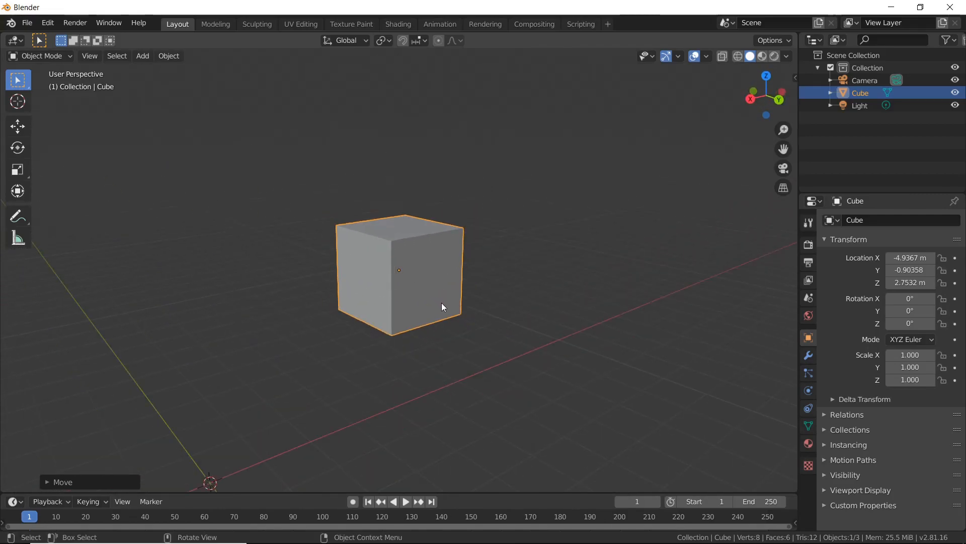
Step: Try rotating the cube freely and scaling it uniformly, cancelling each transform
key(r)
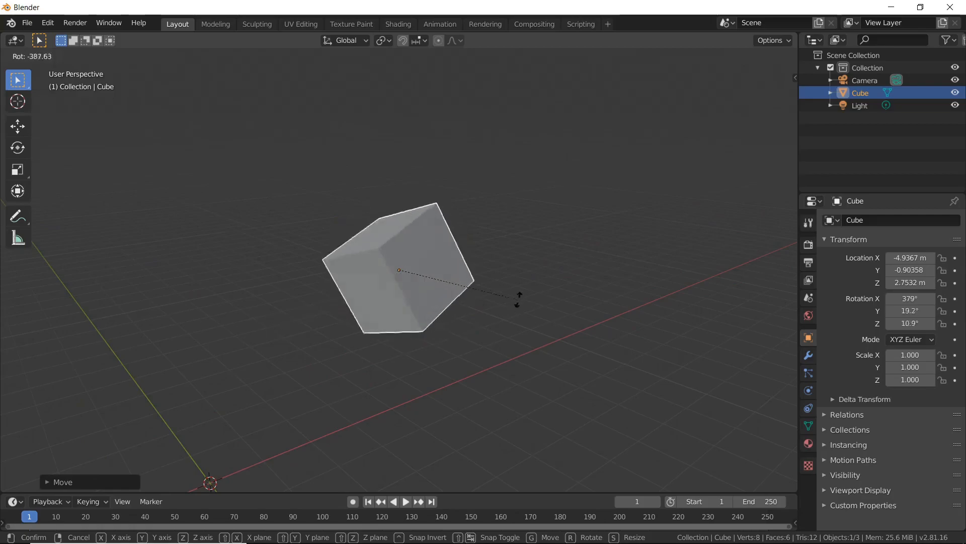
right_click(602, 283)
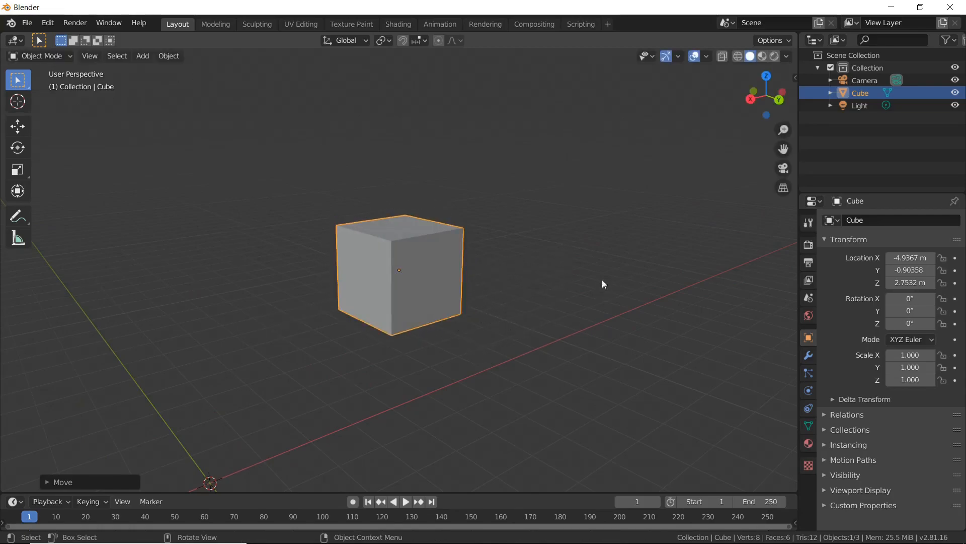
key(s)
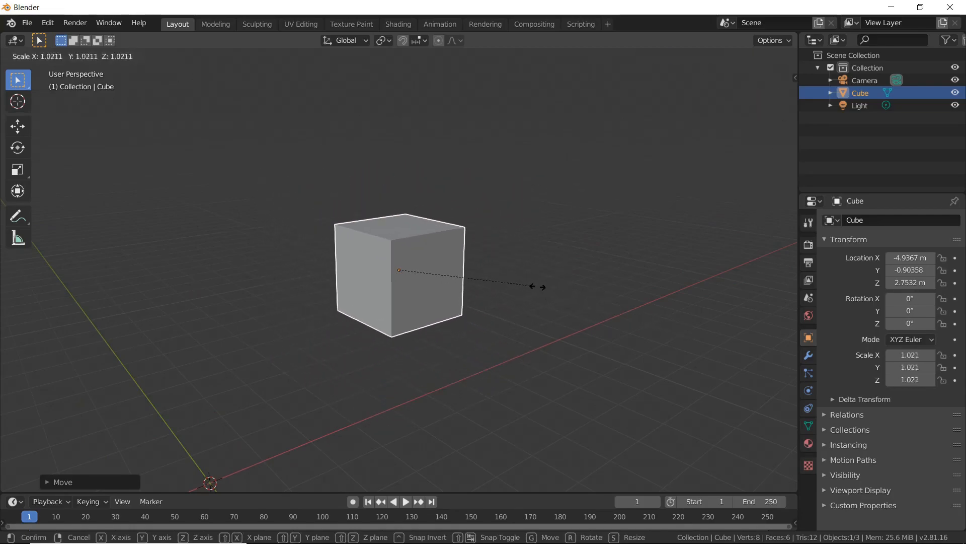
right_click(648, 316)
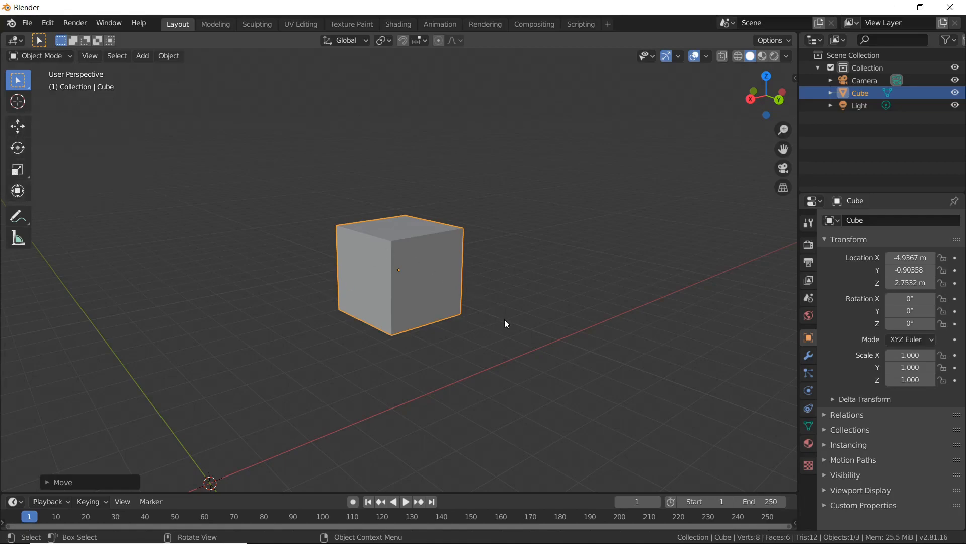
key(s)
key(Escape)
Step: Try scaling the cube along the global Z, Y and X axes in turn, and cancel the scaling
middle_drag(523, 280, 490, 319)
key(s)
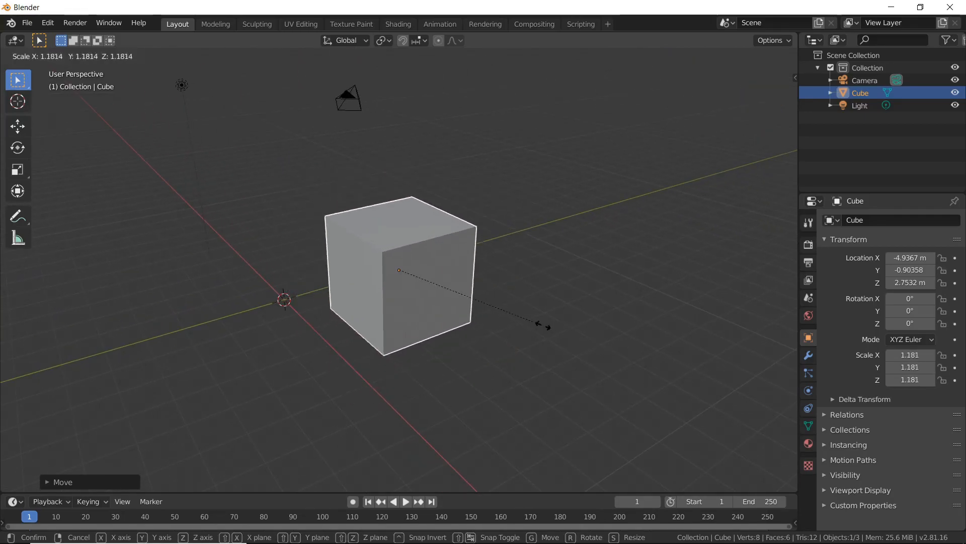
key(z)
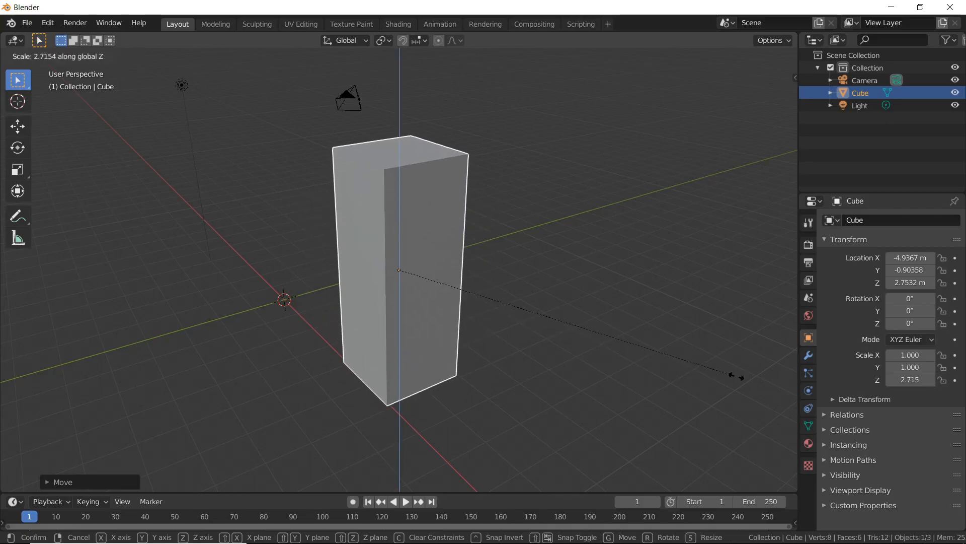
key(y)
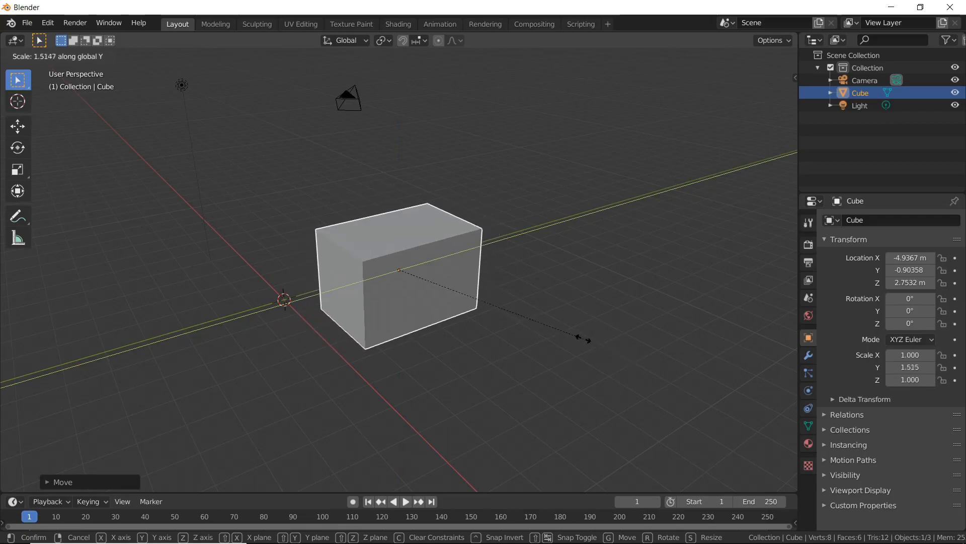
key(z)
key(y)
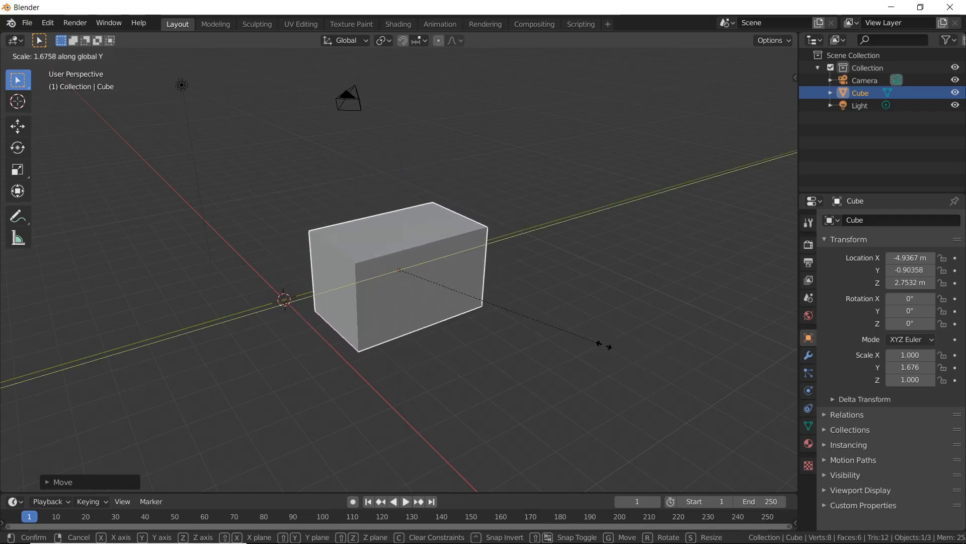
key(x)
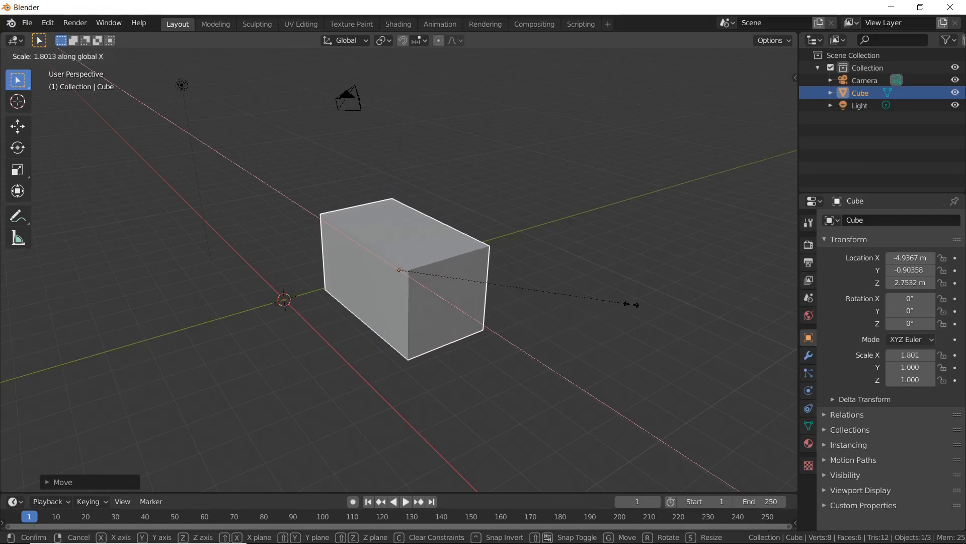
right_click(699, 291)
Step: Scale the cube along the global Z axis to about 3.1 to make a tall box
middle_drag(321, 337, 443, 346)
key(s)
key(z)
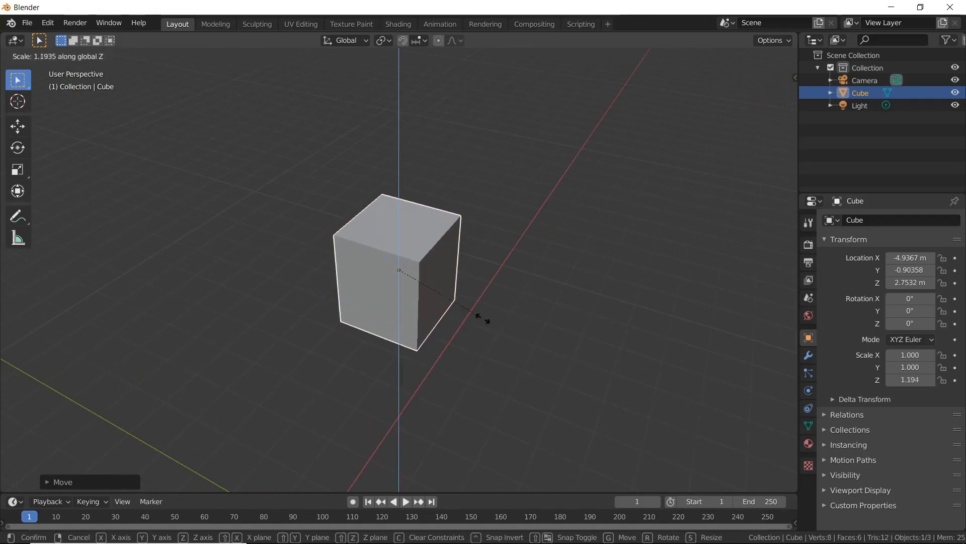
click(643, 330)
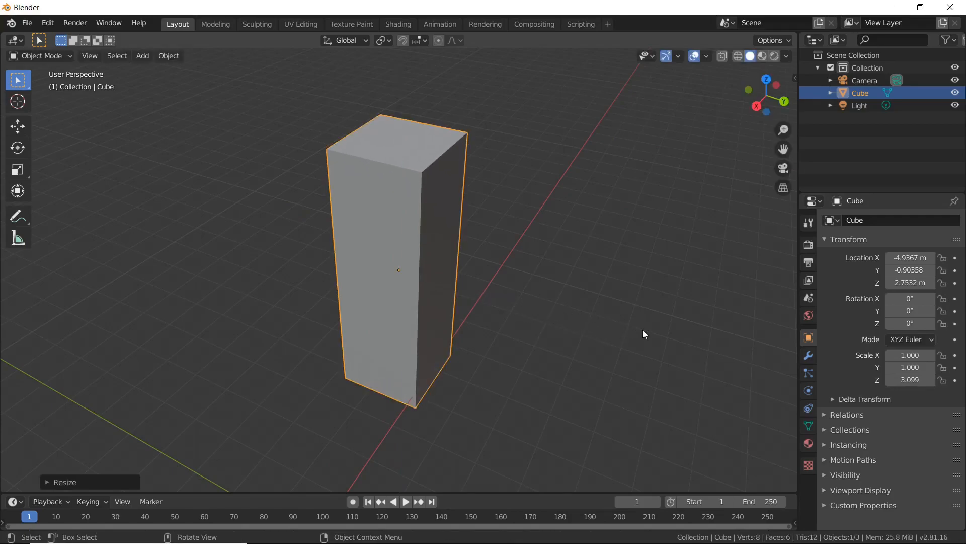
Step: Put the tall box into Edit Mode and toggle between Object Mode and Edit Mode, ending in Edit Mode
middle_drag(400, 391, 422, 351)
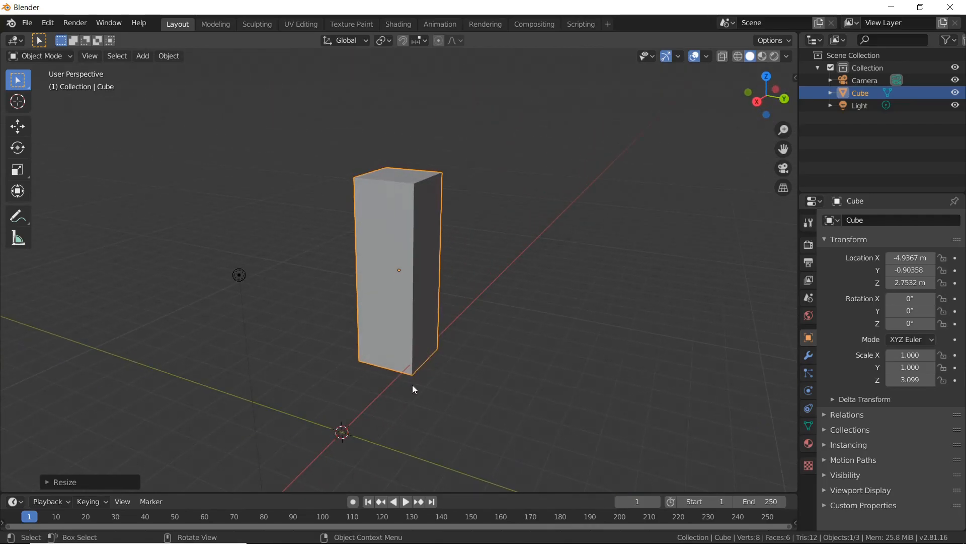
scroll(322, 369, down, 2)
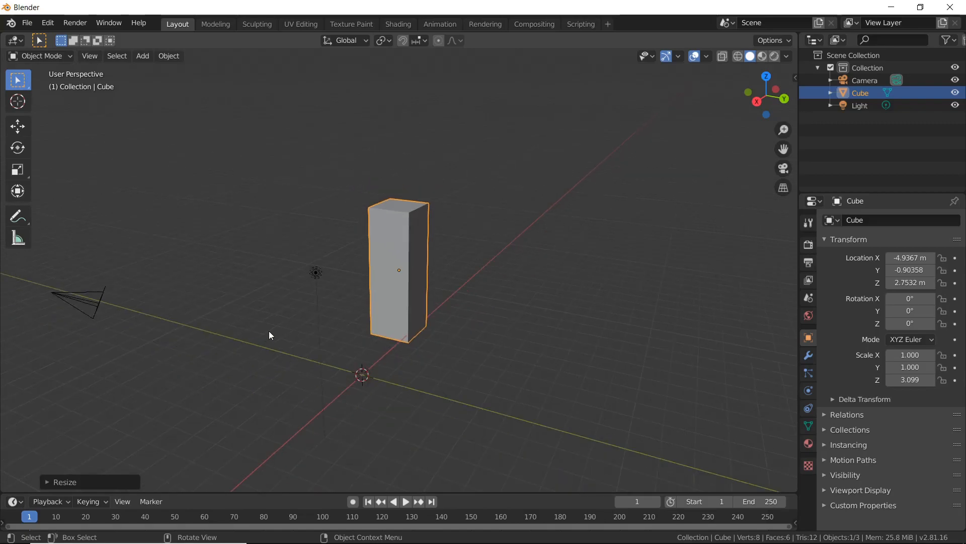
middle_drag(276, 333, 545, 349)
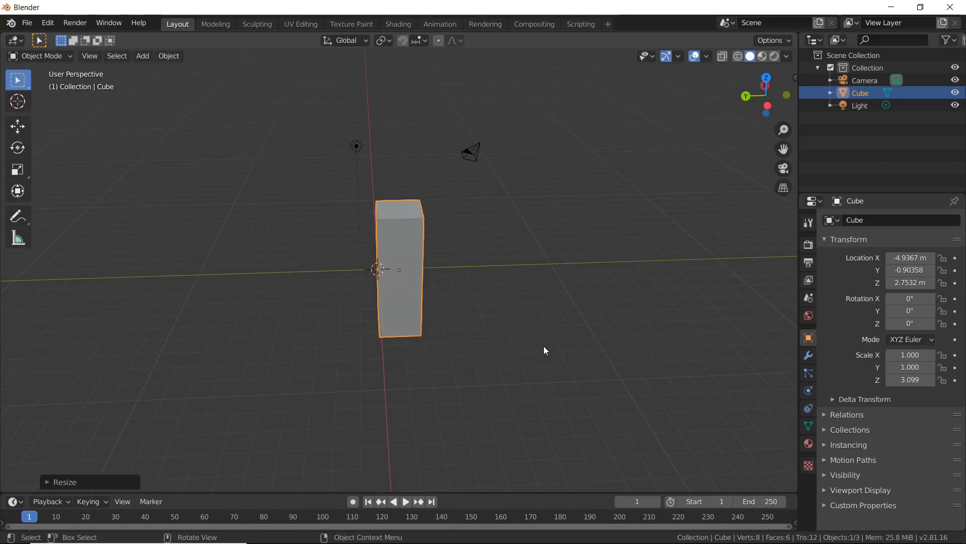
scroll(327, 292, up, 3)
scroll(313, 292, down, 2)
middle_drag(313, 292, 434, 296)
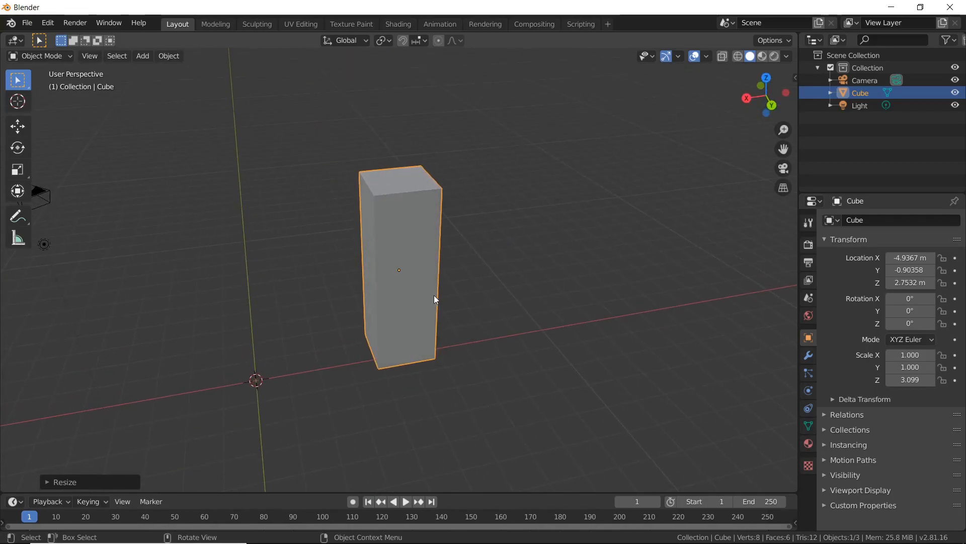
click(64, 59)
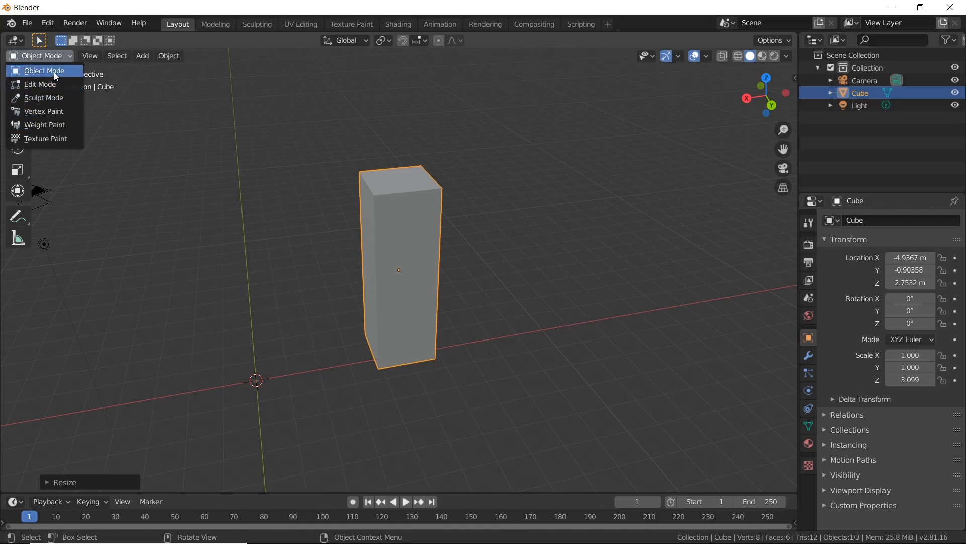
click(55, 83)
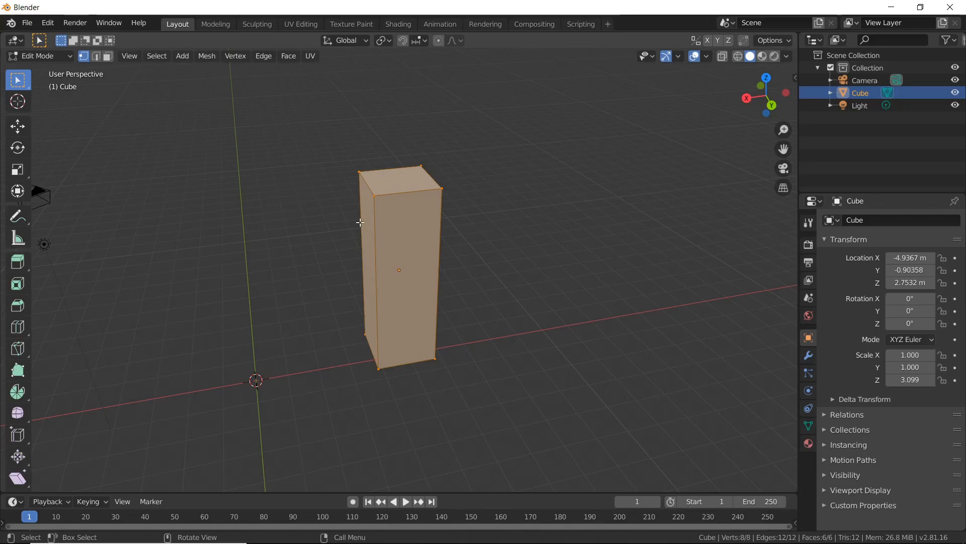
key(Tab)
key(Tab)
key(Tab)
key(Tab)
Step: Try the mesh selection modes, finish in face selection, and select the top face of the tall box
middle_drag(303, 253, 416, 226)
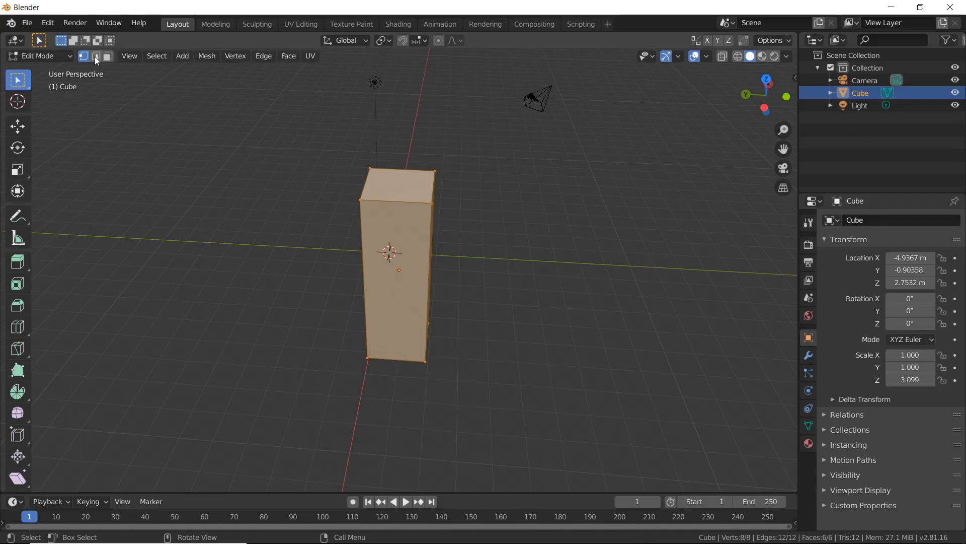
click(111, 58)
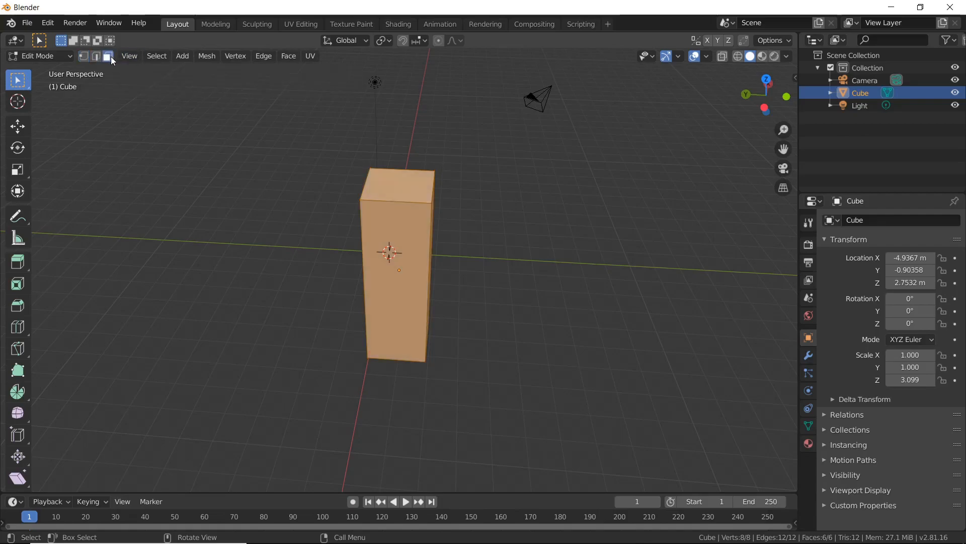
click(96, 57)
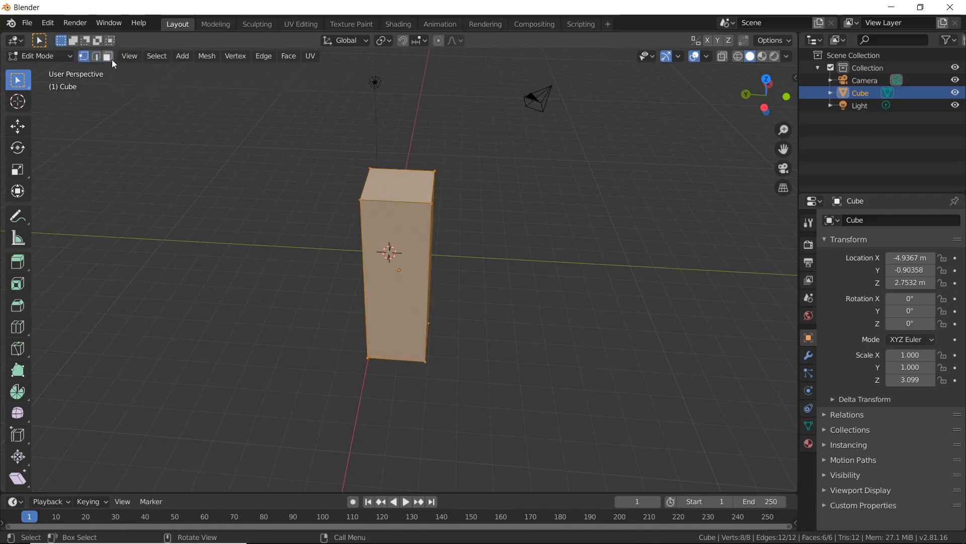
click(110, 59)
middle_drag(164, 161, 316, 173)
click(409, 161)
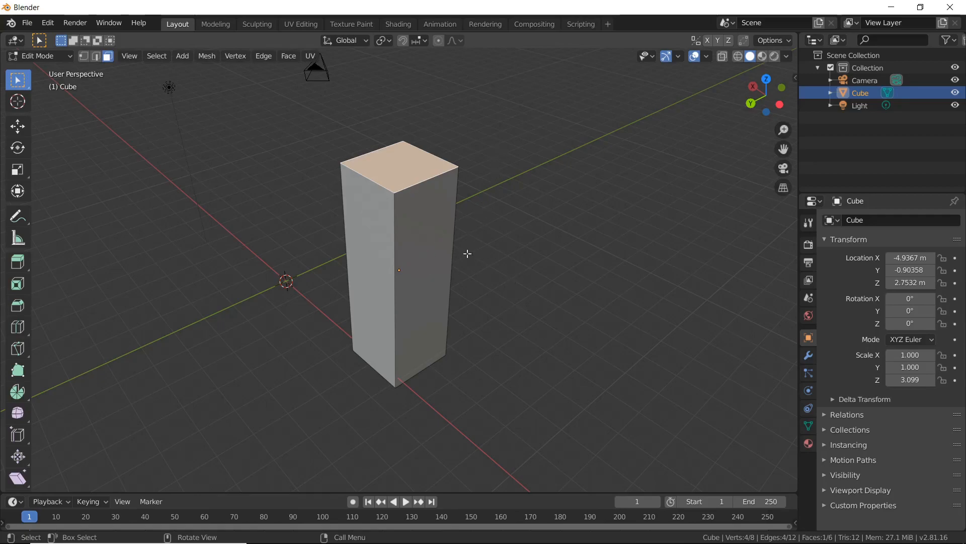
Step: Try rotating the top face freely and about the global Z and Y axes, and cancel the rotation
key(r)
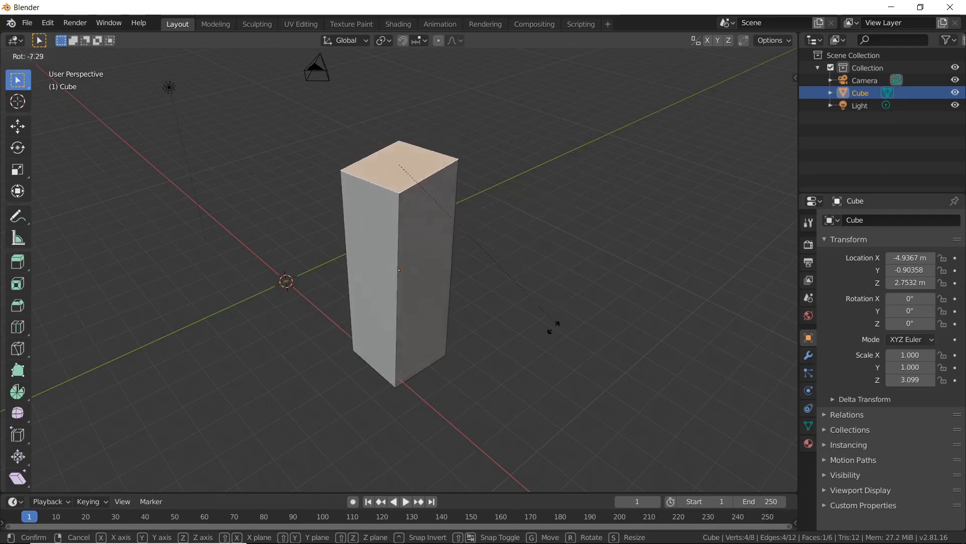
key(z)
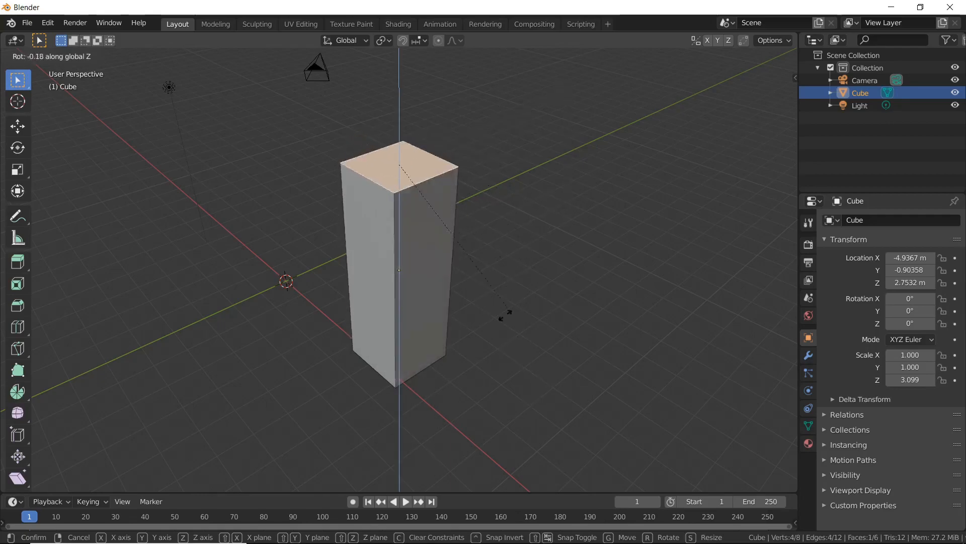
key(y)
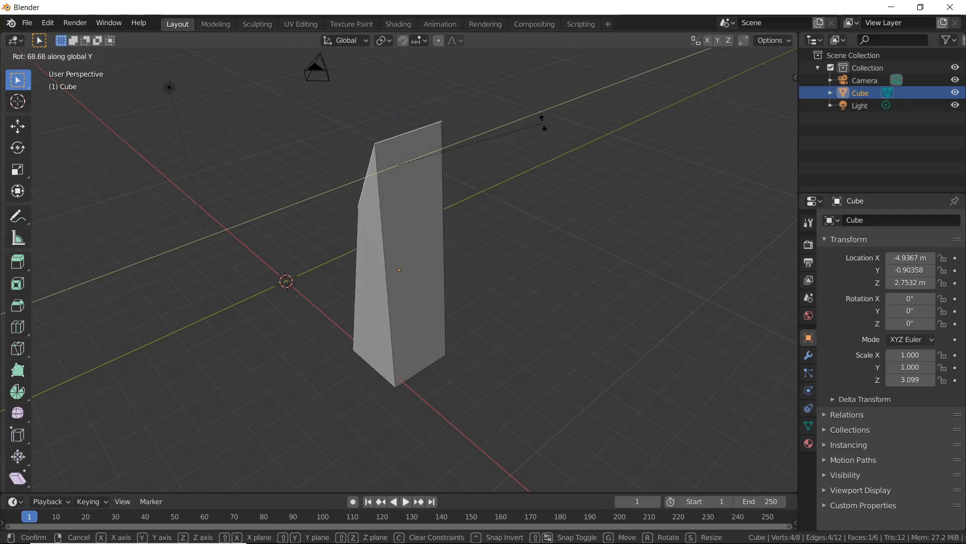
key(Escape)
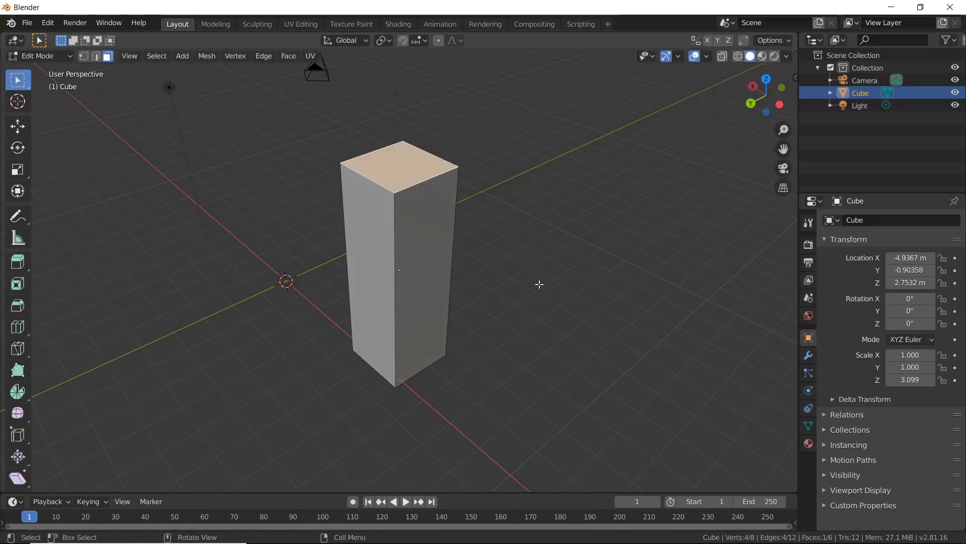
Step: Try scaling the top face uniformly and along the global Z, Y and X axes, and cancel the scaling
key(s)
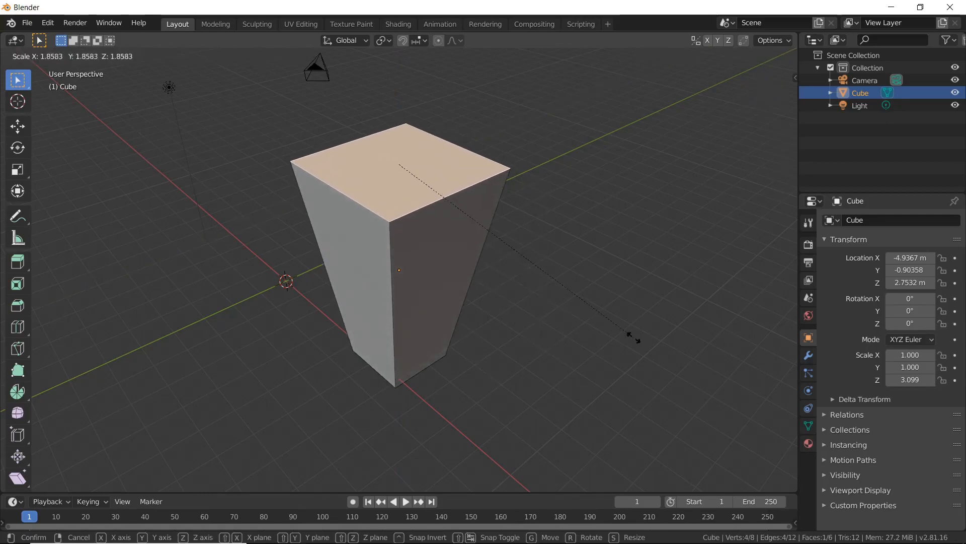
key(z)
key(y)
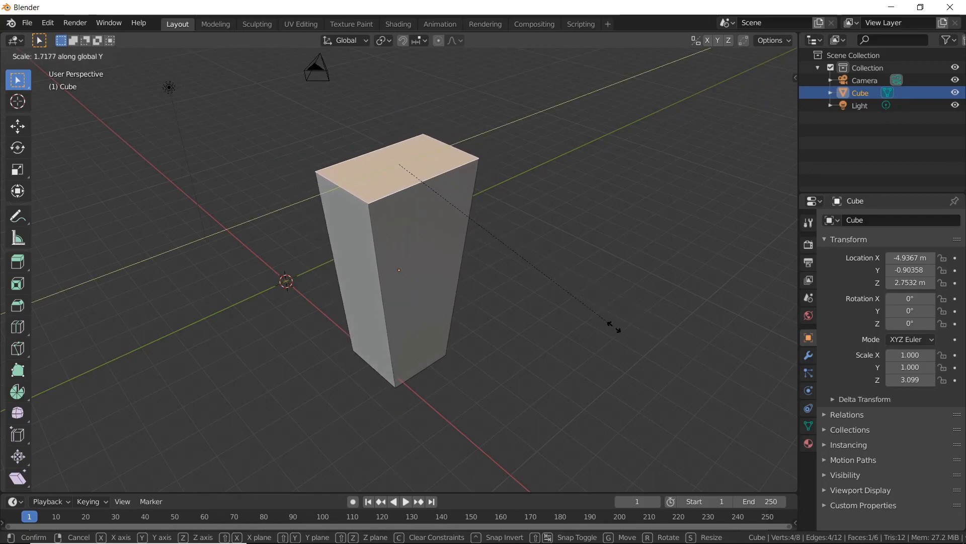
key(x)
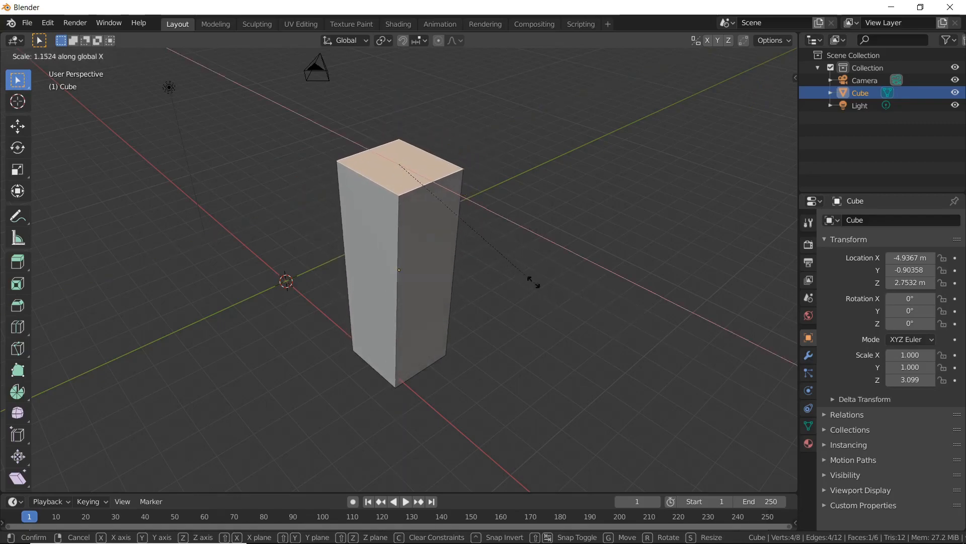
right_click(519, 258)
Step: Try moving the top face along the global Z axis and tilting it about the global Y axis, and cancel
key(g)
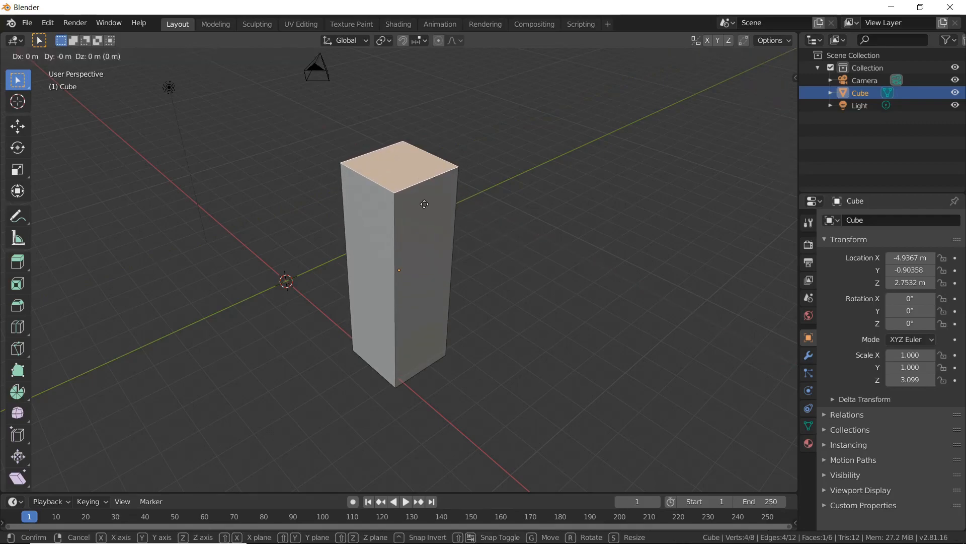
key(z)
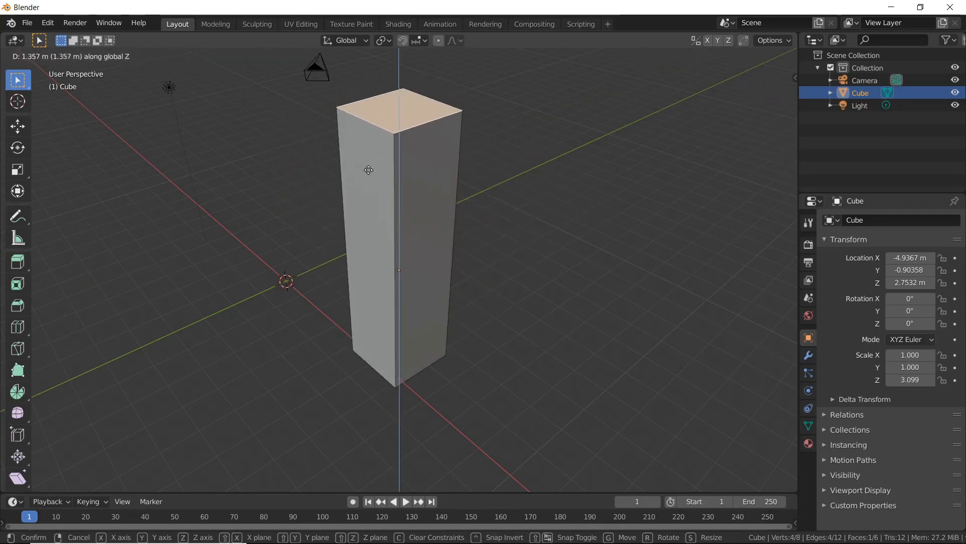
key(r)
key(y)
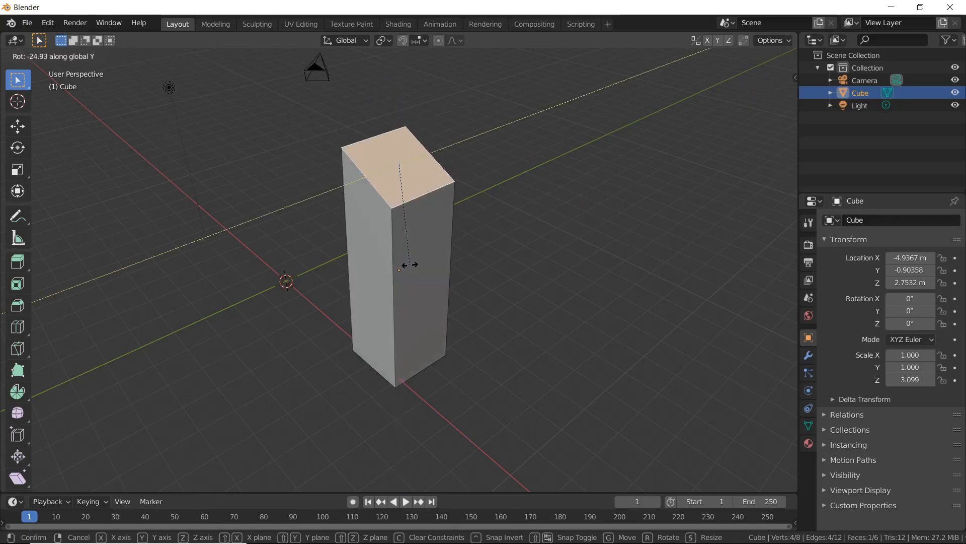
right_click(468, 203)
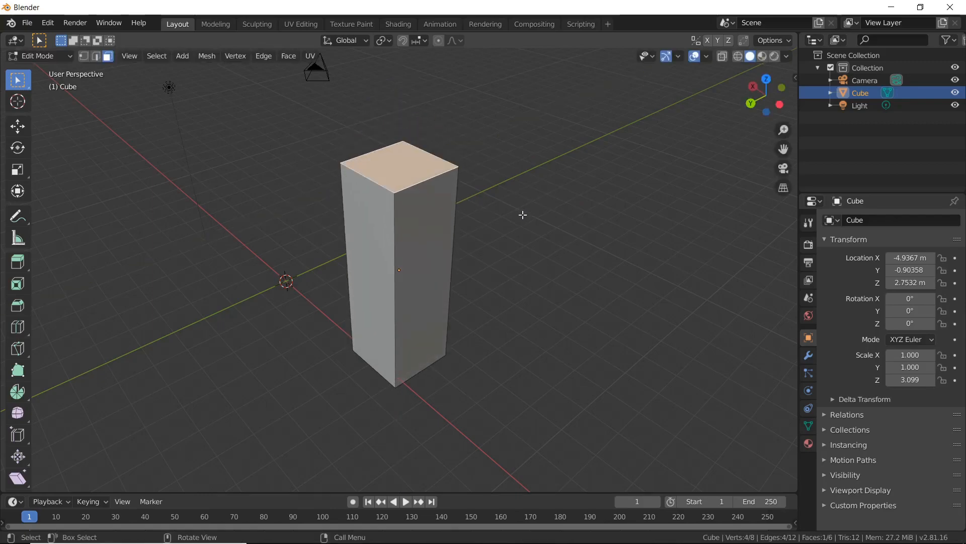
Step: Rotate the top face nearly a quarter turn about the global Z axis to twist the box
key(r)
key(z)
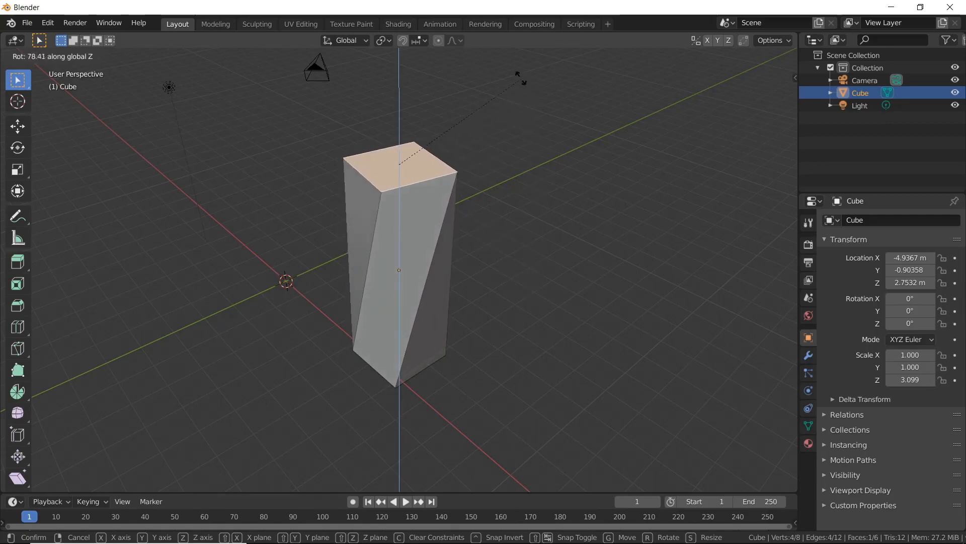
click(492, 71)
middle_drag(492, 70, 361, 310)
Step: Return the twisted box to Object Mode and deselect all objects
key(Tab)
key(KP_5)
scroll(317, 284, down, 4)
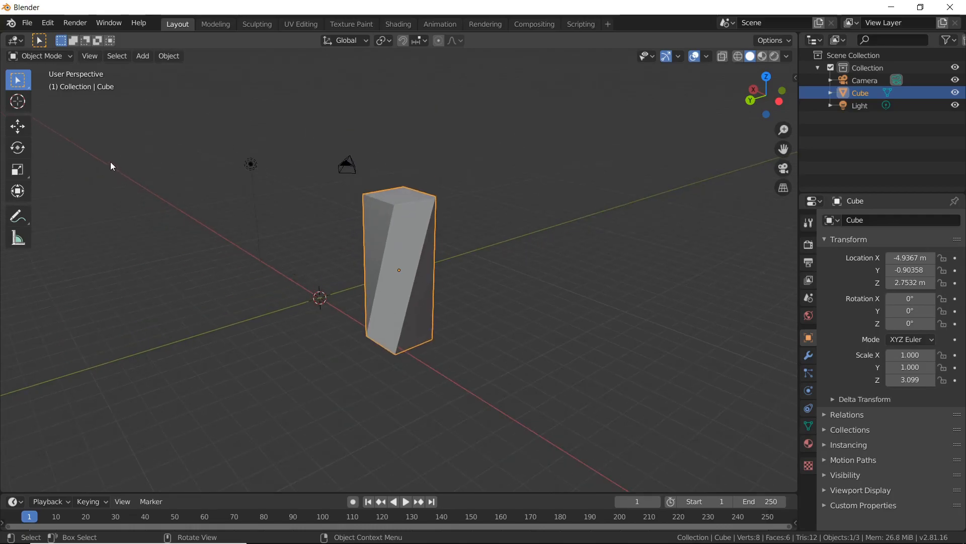
click(56, 57)
key(alt+a)
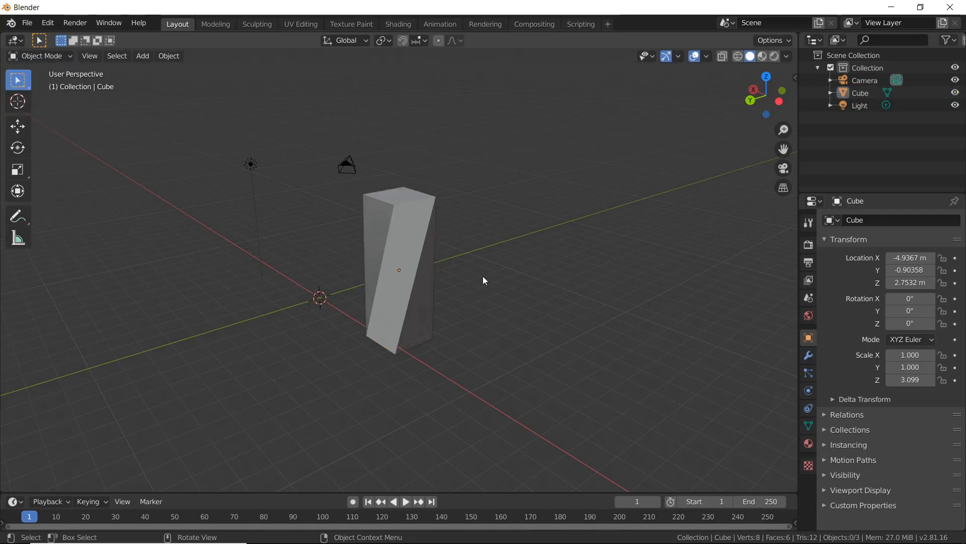
Step: Add a cube mesh at the world origin, try moving it freely, and cancel the move
key(shift+a)
mouse_move(476, 276)
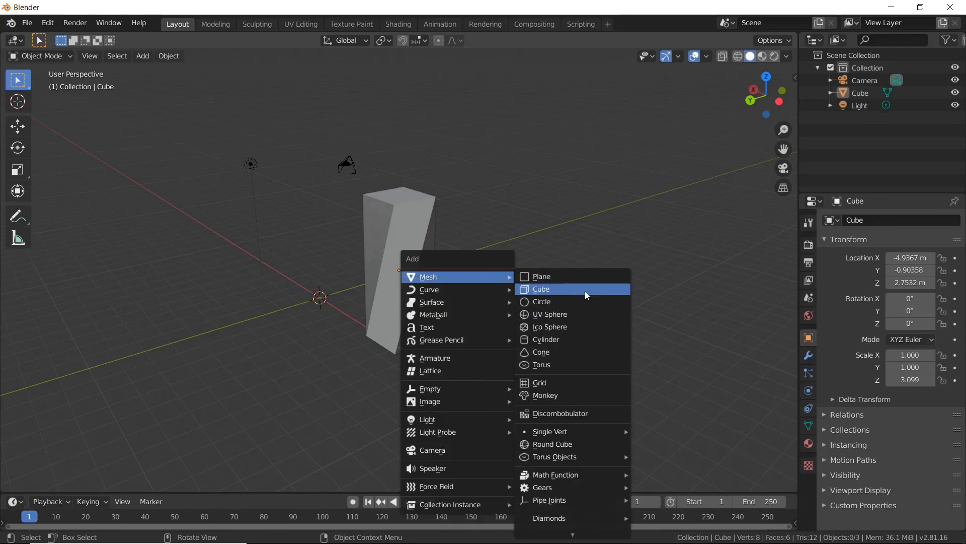
click(550, 293)
key(g)
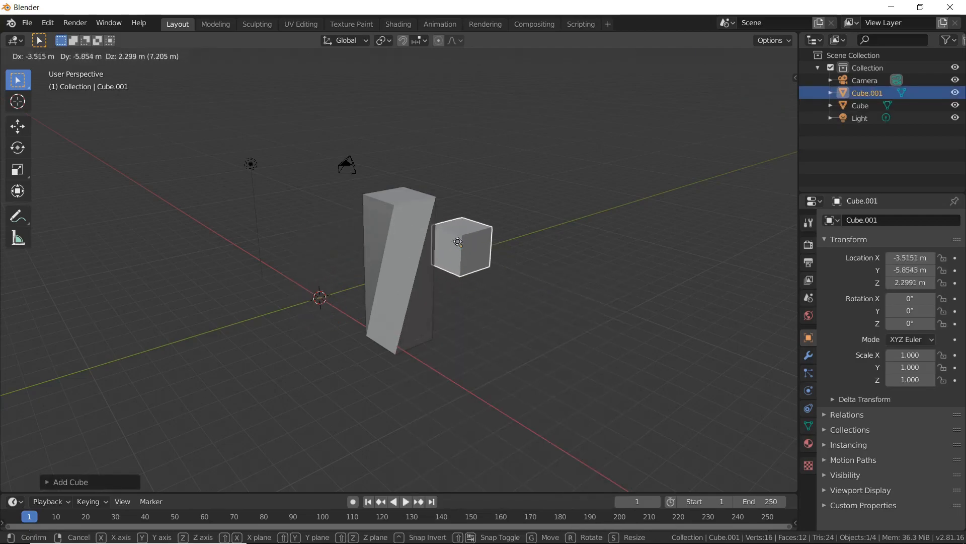
key(Escape)
Step: Add an ico sphere and move it above the new cube, to about X 1.8, Y 0, Z 3.5 m
key(shift+a)
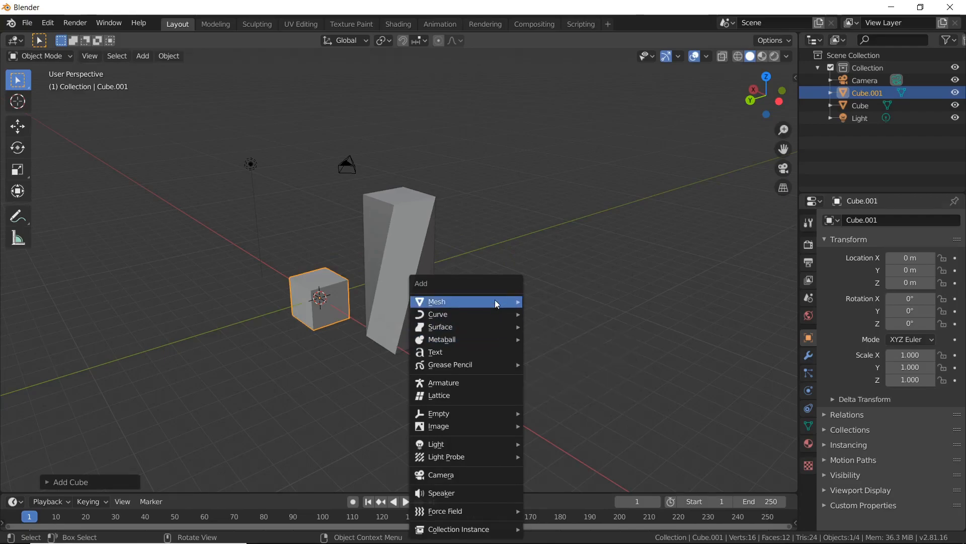
mouse_move(495, 299)
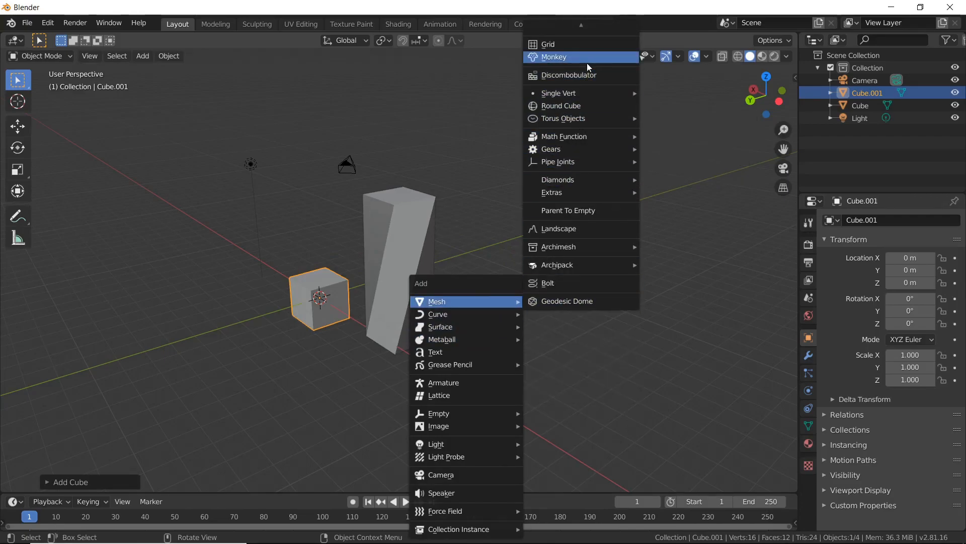
mouse_move(584, 24)
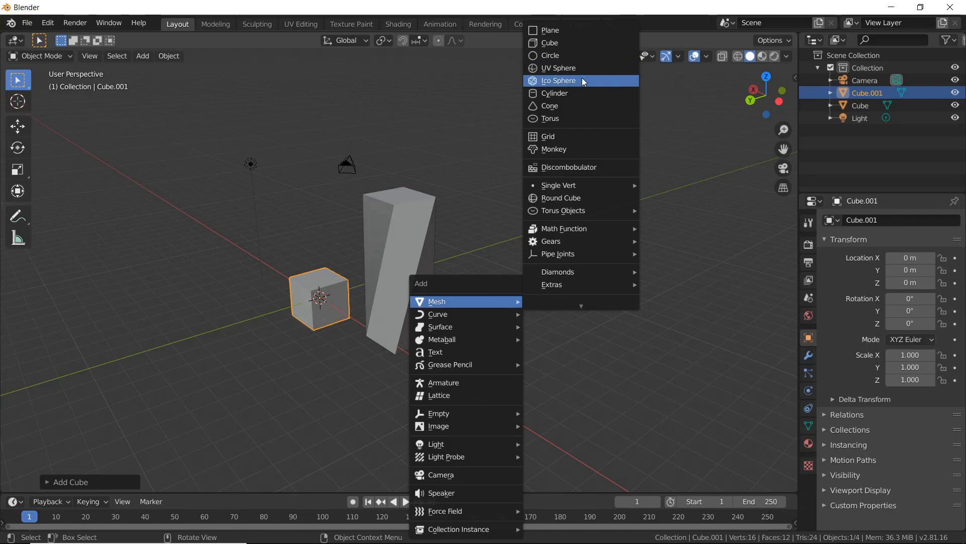
click(582, 80)
key(g)
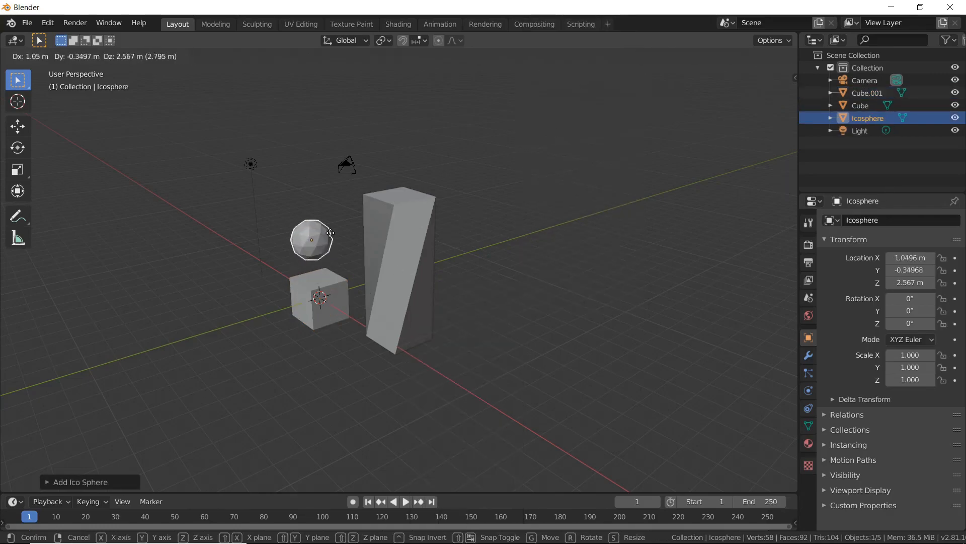
click(318, 220)
Step: Add a UV sphere and move it beside the ico sphere, to about X -0.6, Y -1, Z 3.5 m
key(shift+a)
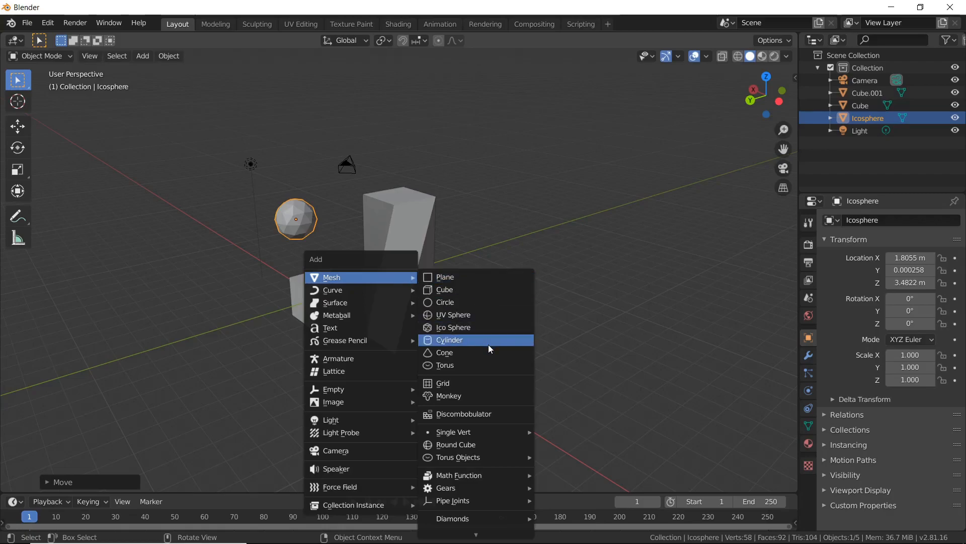
click(484, 318)
middle_drag(484, 318, 278, 351)
scroll(278, 355, up, 3)
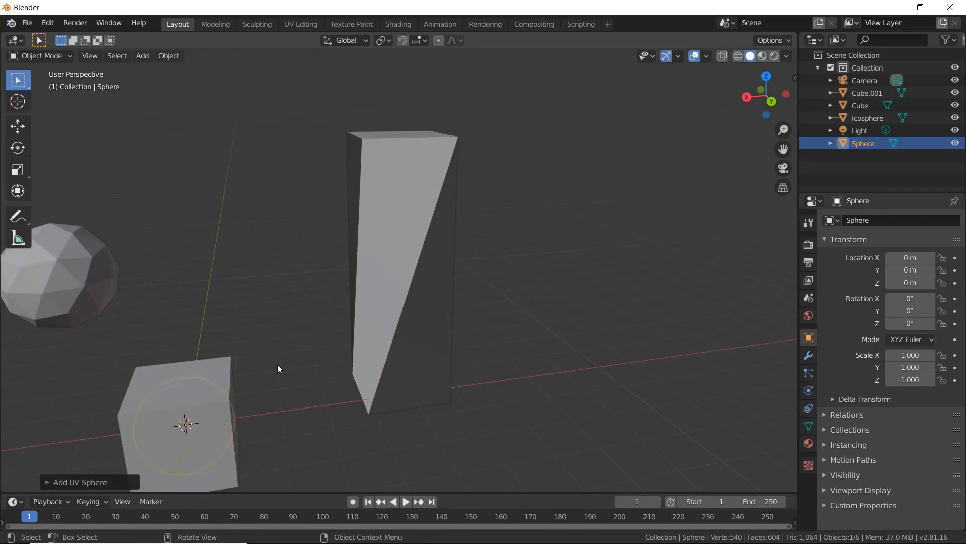
key(g)
click(255, 186)
Step: Apply Shade Smooth to the UV sphere beside the ico sphere
middle_drag(167, 282, 175, 304)
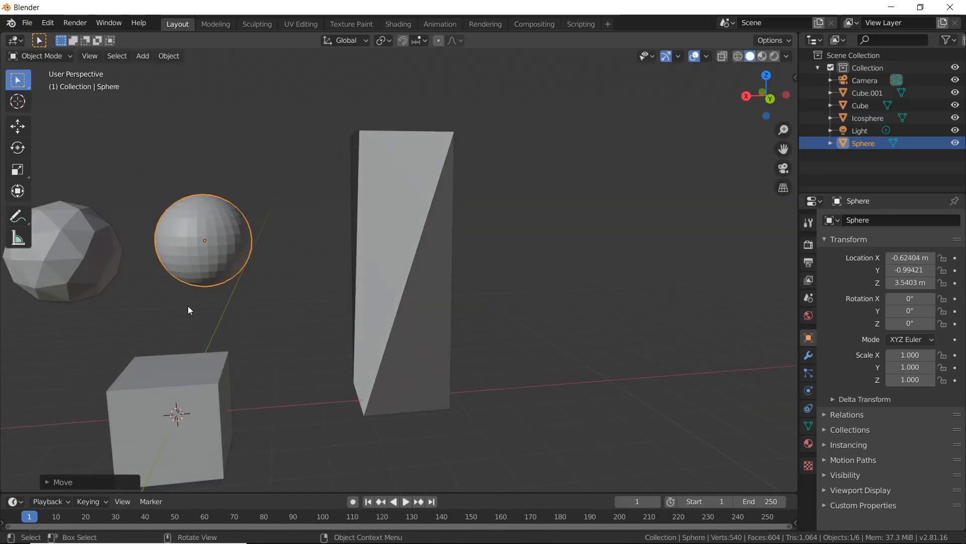
scroll(242, 319, down, 3)
mouse_move(381, 344)
middle_down()
mouse_move(391, 350)
mouse_move(376, 342)
middle_up()
scroll(347, 340, up, 4)
middle_drag(280, 338, 489, 325)
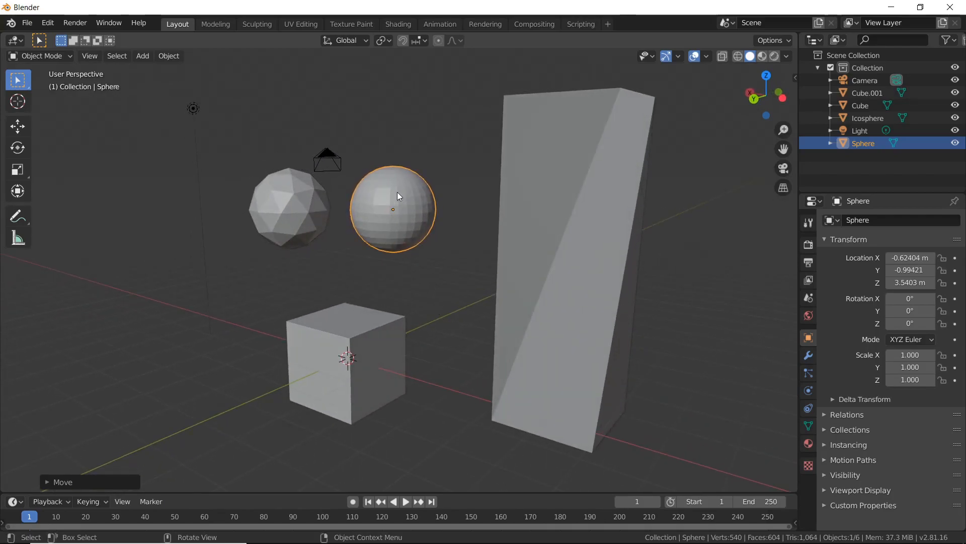
right_click(391, 211)
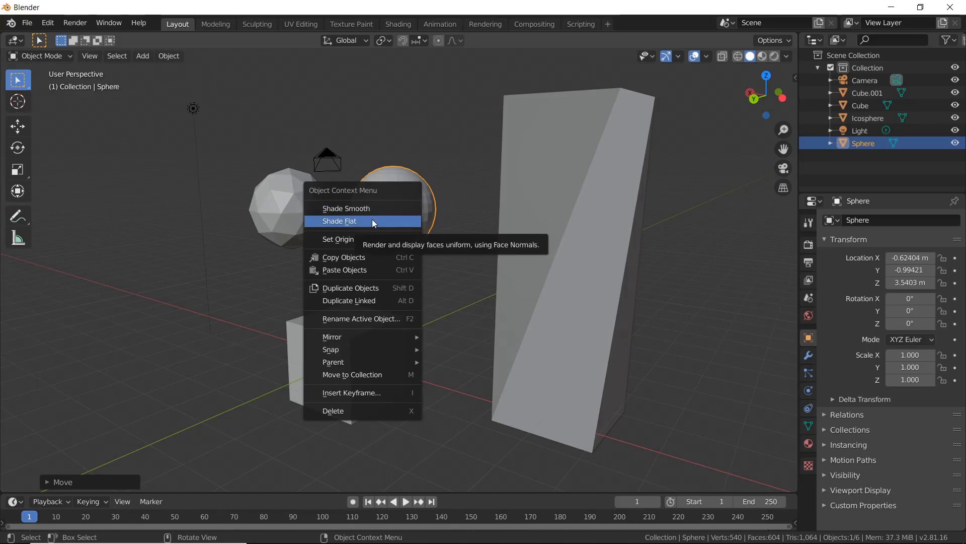
click(372, 219)
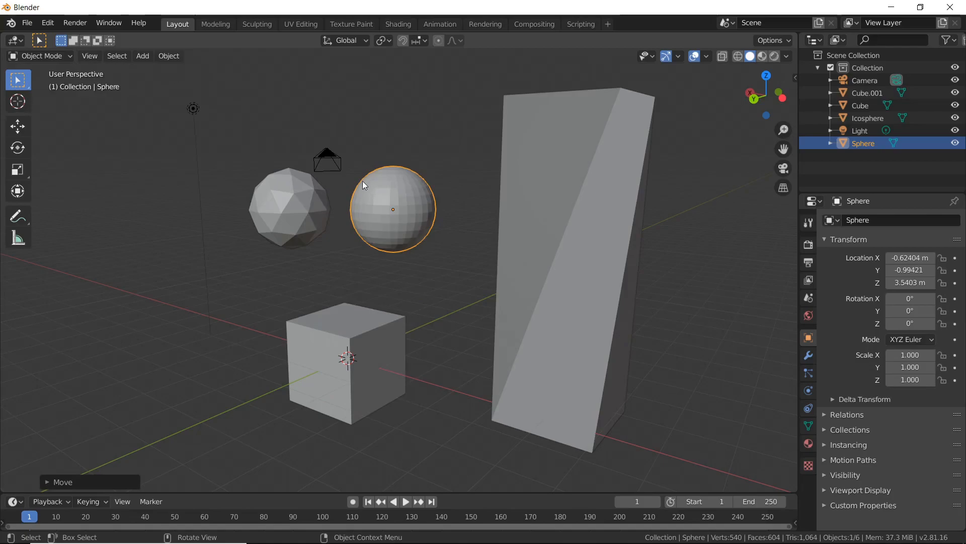
scroll(376, 217, up, 5)
middle_drag(378, 188, 379, 142)
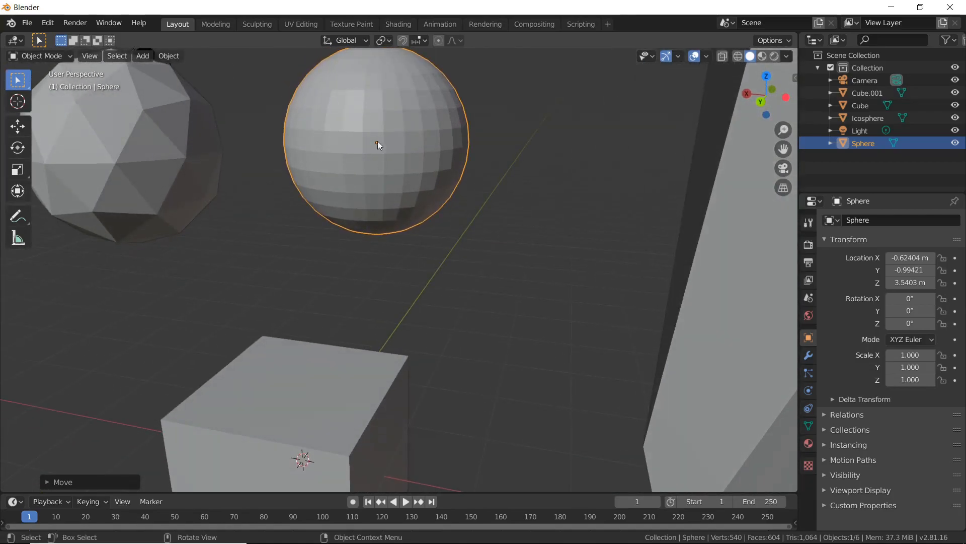
right_click(380, 139)
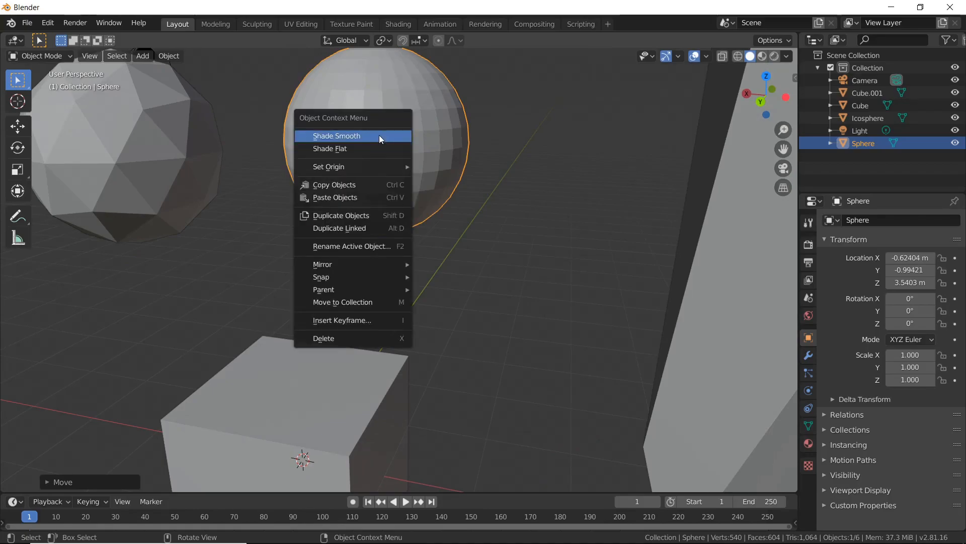
click(379, 135)
middle_drag(345, 149, 273, 156)
scroll(268, 193, up, 2)
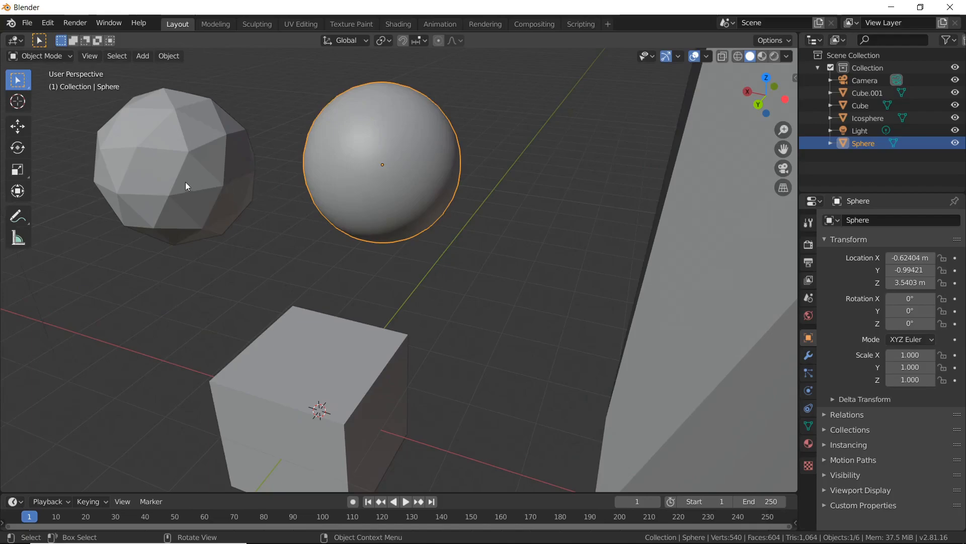
Step: Select the ico sphere and try Shade Smooth on it
shift+middle_drag(192, 182, 336, 200)
click(308, 186)
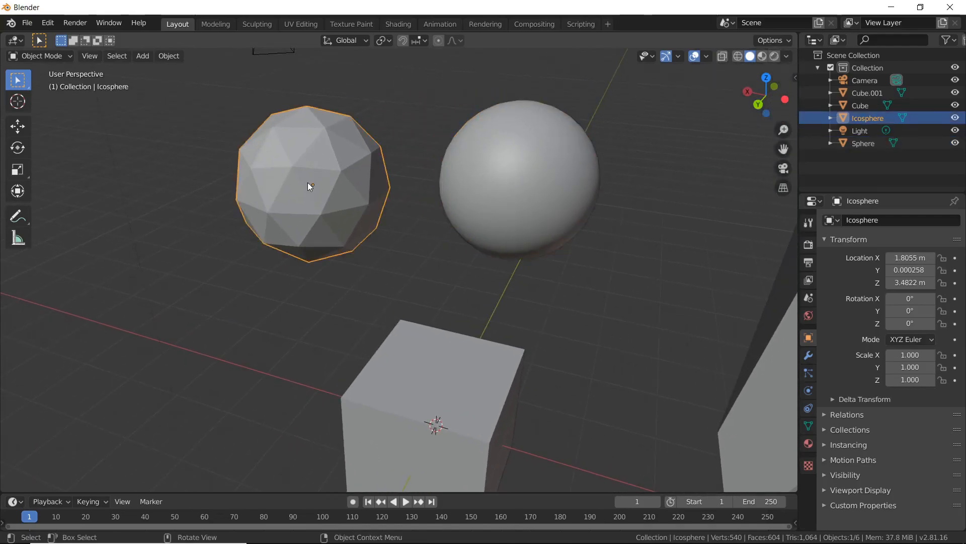
right_click(309, 186)
click(309, 185)
middle_drag(295, 186, 333, 154)
Step: Apply Shade Flat to the ico sphere
scroll(333, 154, down, 4)
scroll(334, 155, up, 1)
right_click(328, 159)
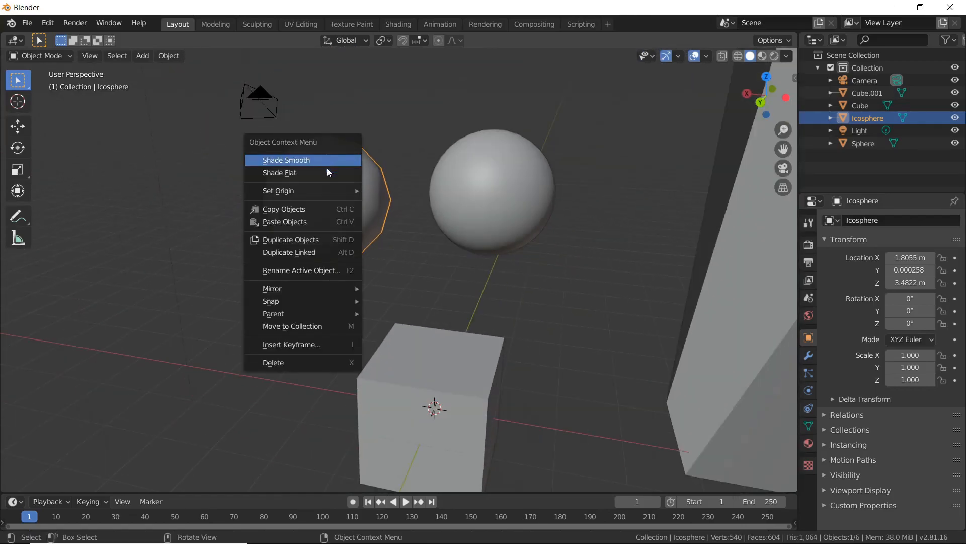
click(325, 172)
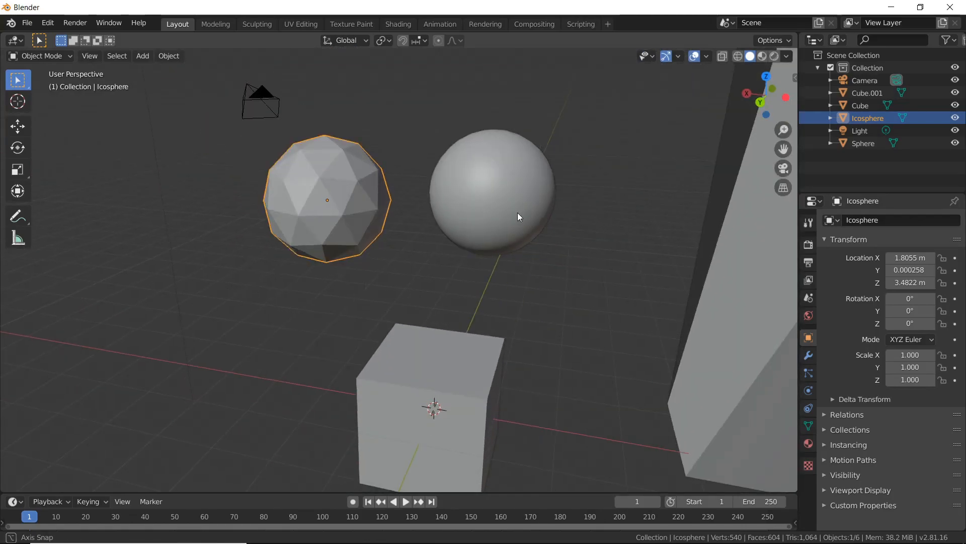
Step: Enter Edit Mode on the UV sphere, clear the mesh selection, and select a single face near its top
middle_drag(518, 215, 479, 212)
scroll(479, 212, down, 3)
middle_drag(375, 291, 358, 311)
click(460, 229)
scroll(461, 229, up, 3)
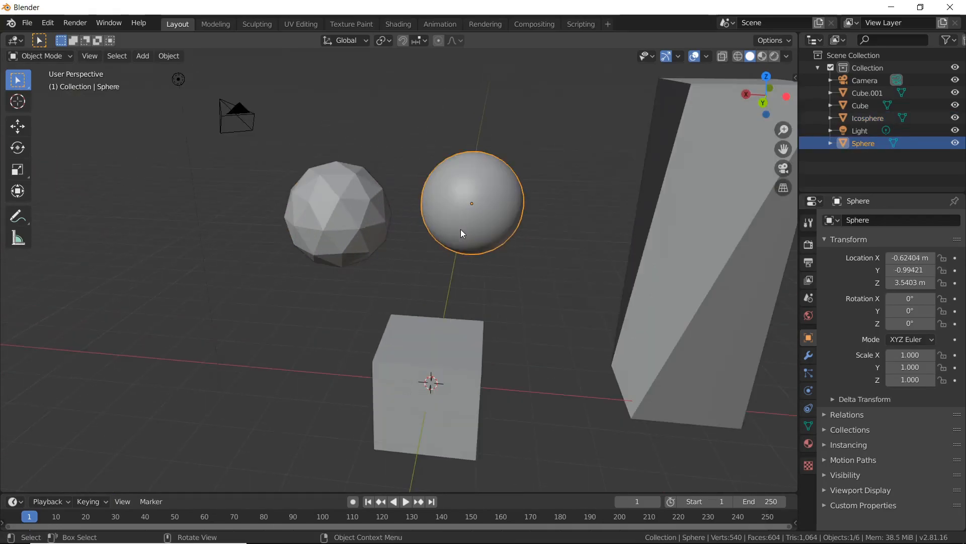
key(Tab)
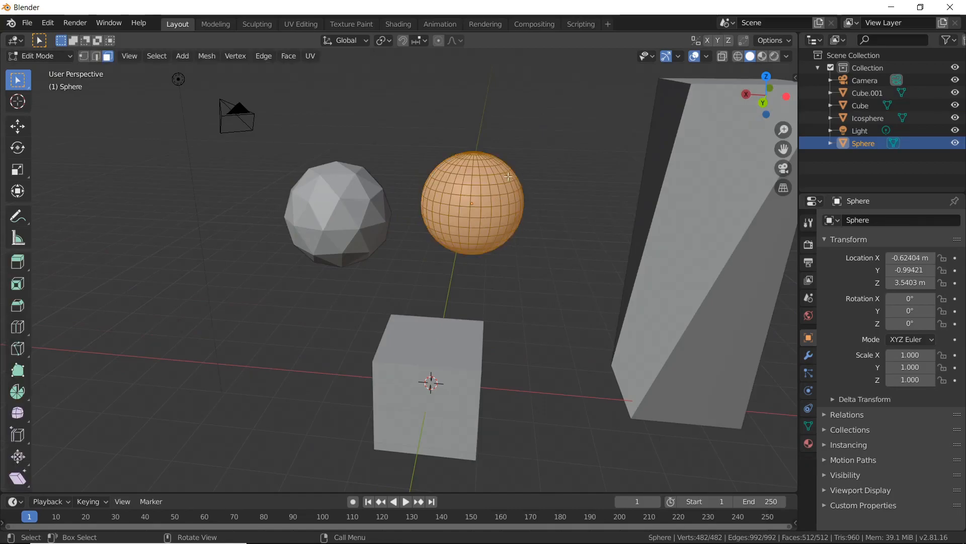
middle_drag(507, 160, 477, 183)
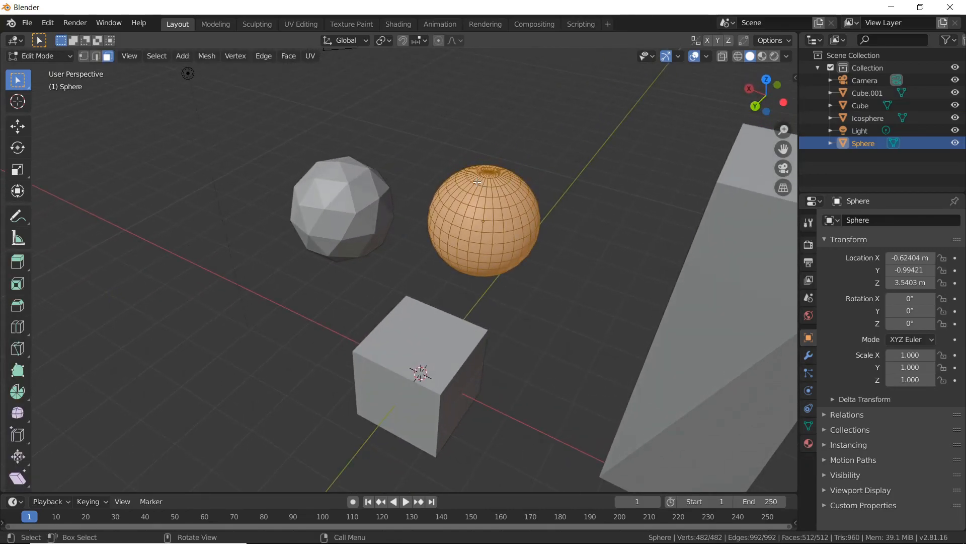
scroll(478, 182, up, 2)
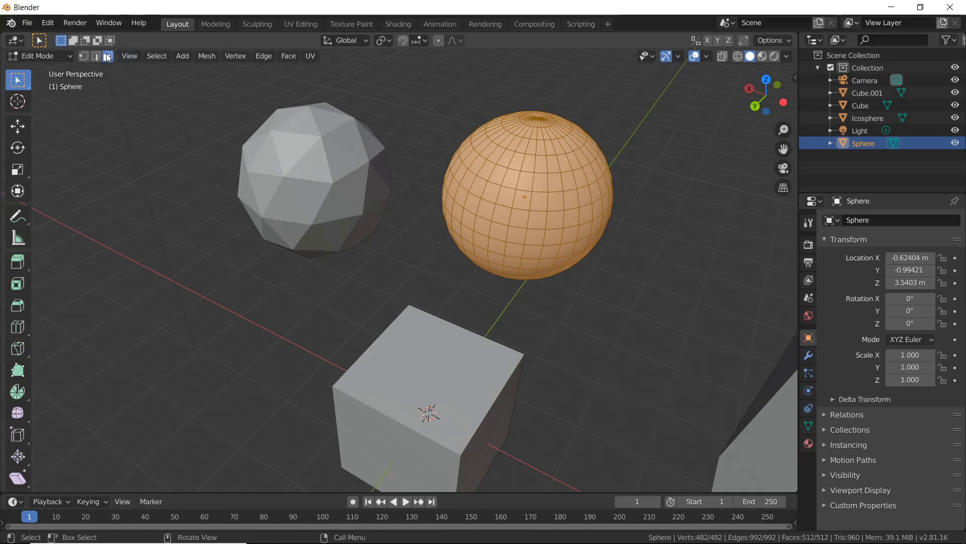
key(alt+a)
click(533, 137)
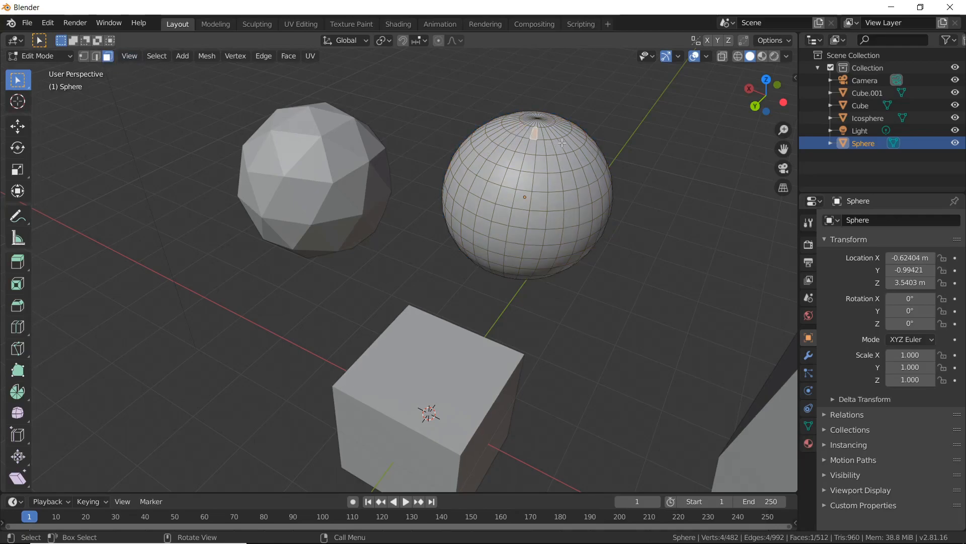
Step: Try extruding one face near the top of the UV sphere
click(518, 134)
key(e)
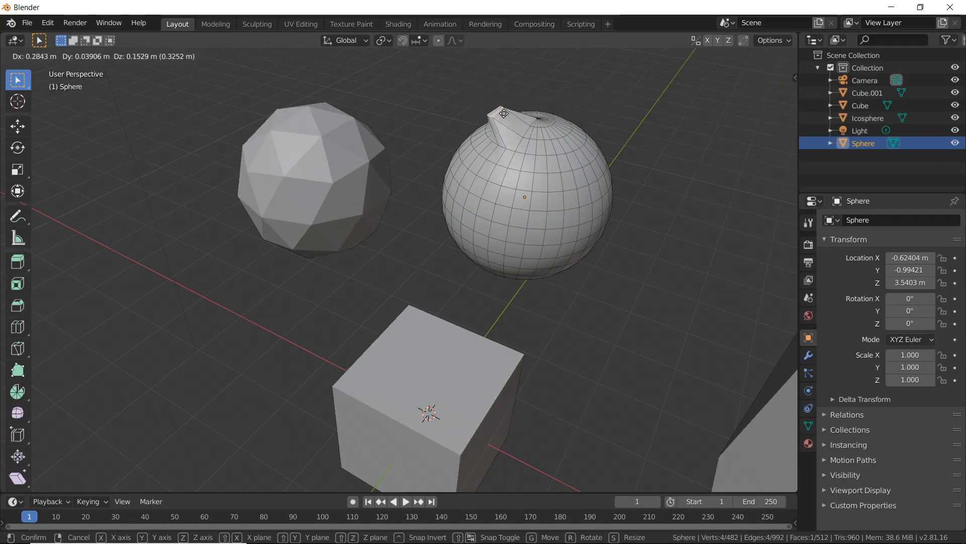
key(Escape)
Step: Box-select the cap of faces at the UV sphere's top, try moving it freely, and scale it down to about 0.57
click(570, 160)
right_click(569, 160)
click(539, 155)
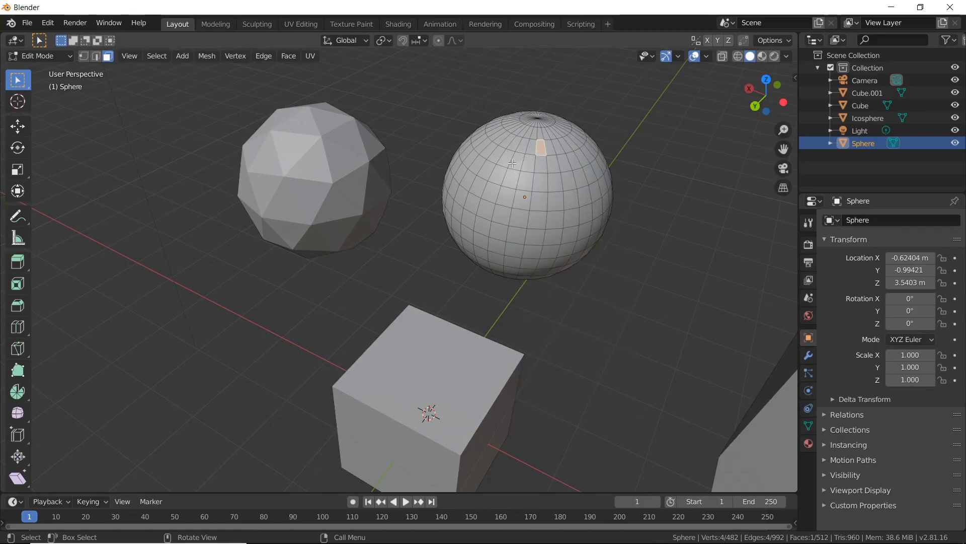
middle_drag(512, 162, 468, 83)
key(b)
drag(445, 91, 604, 151)
middle_drag(598, 134, 543, 161)
key(g)
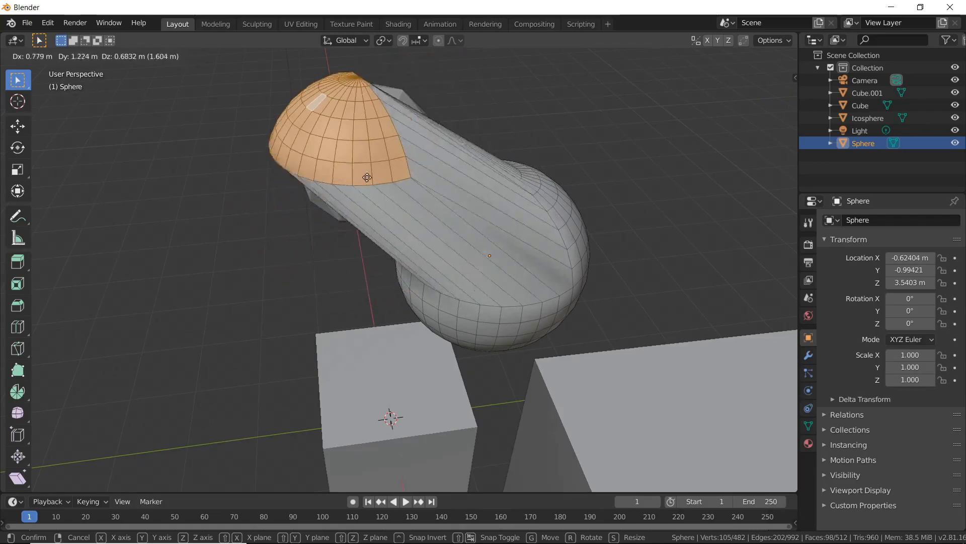
right_click(450, 236)
key(s)
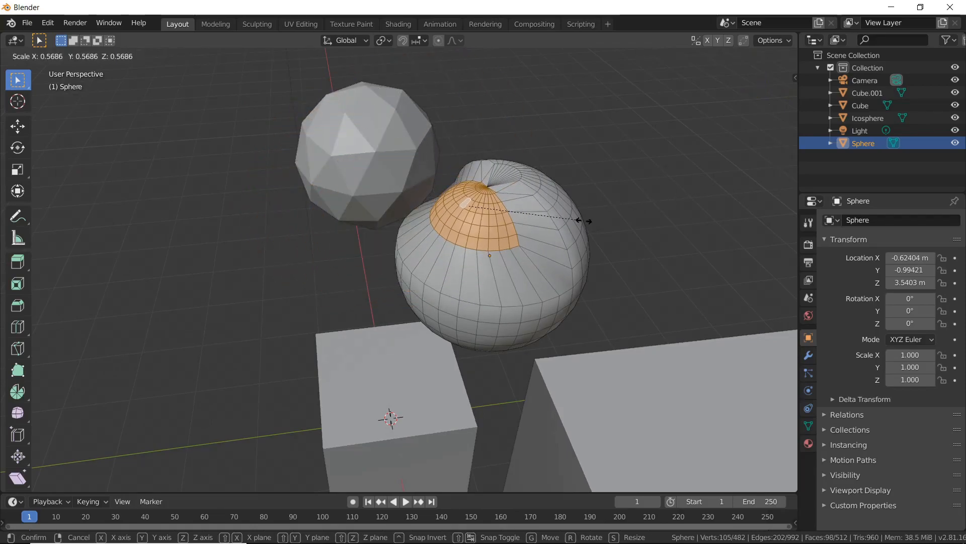
click(583, 224)
Step: Try rotating the selected cap about the global X axis and about the global Z axis, cancelling each rotation
key(r)
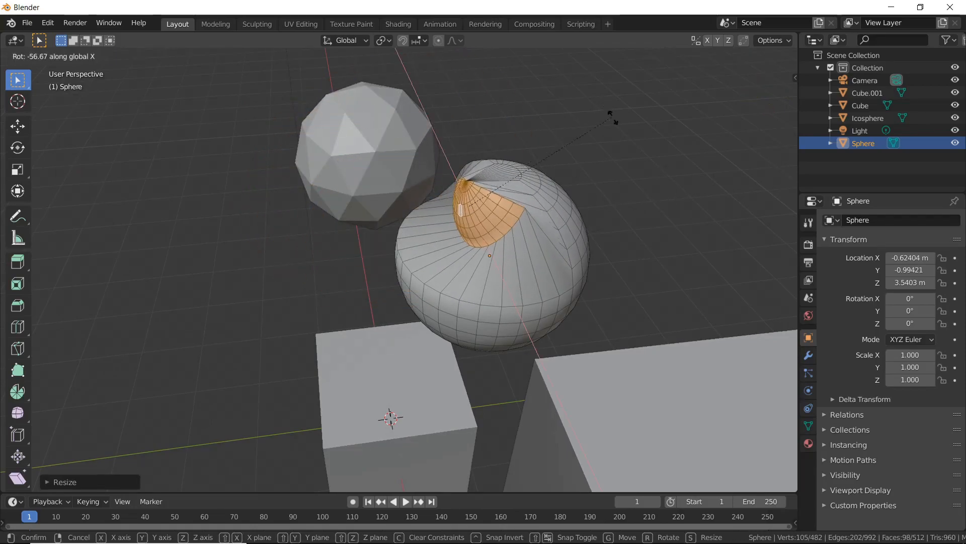
right_click(566, 253)
key(r)
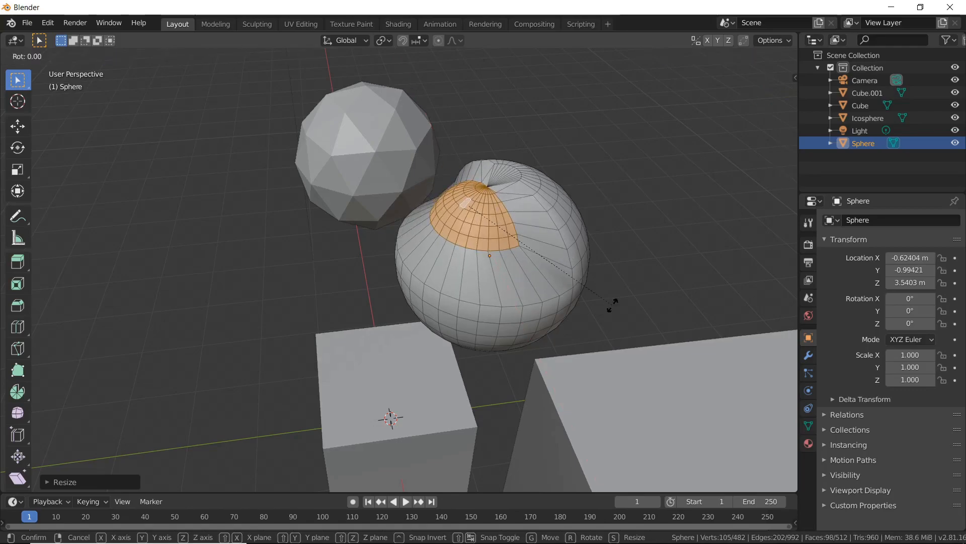
key(z)
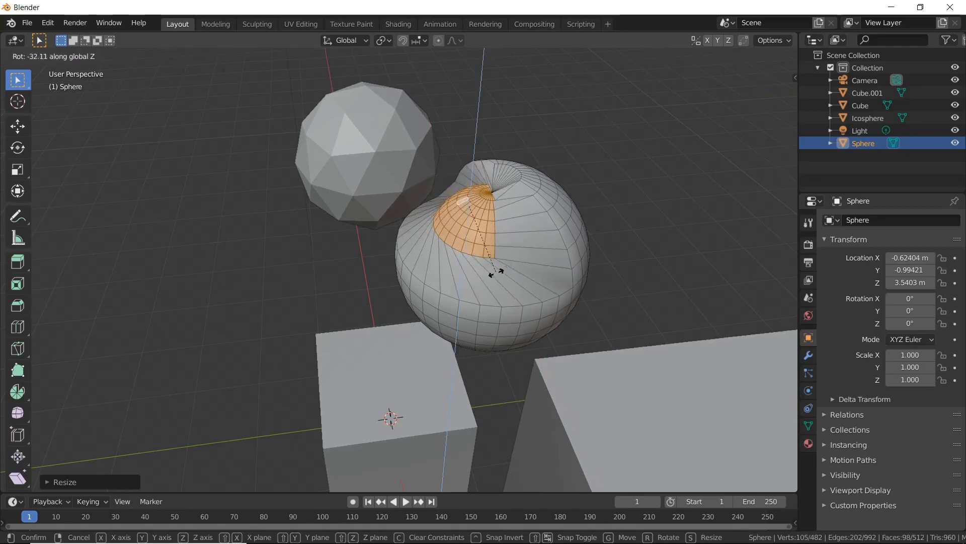
right_click(496, 273)
middle_drag(492, 246, 530, 244)
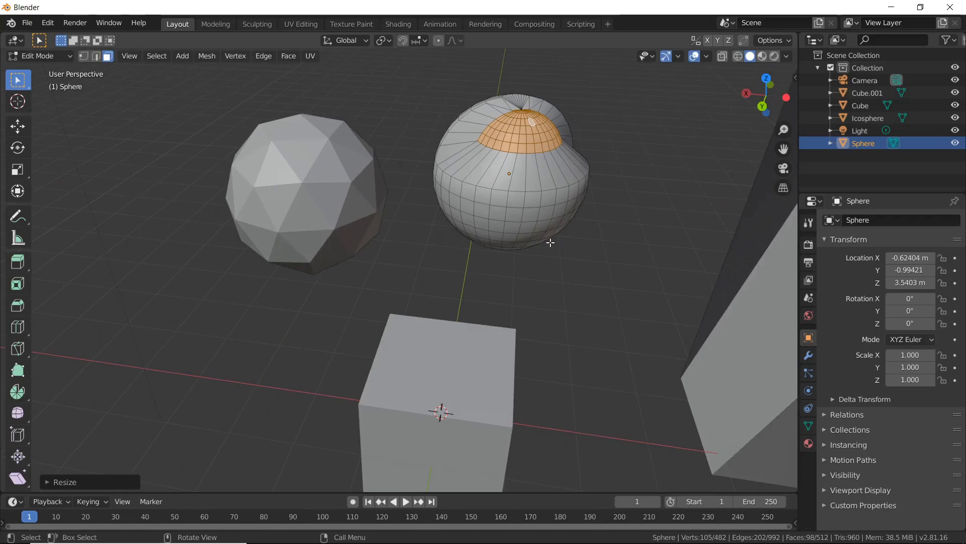
Step: Add faces across the sphere's lower half to the selection with circle select and try scaling the selected faces
key(c)
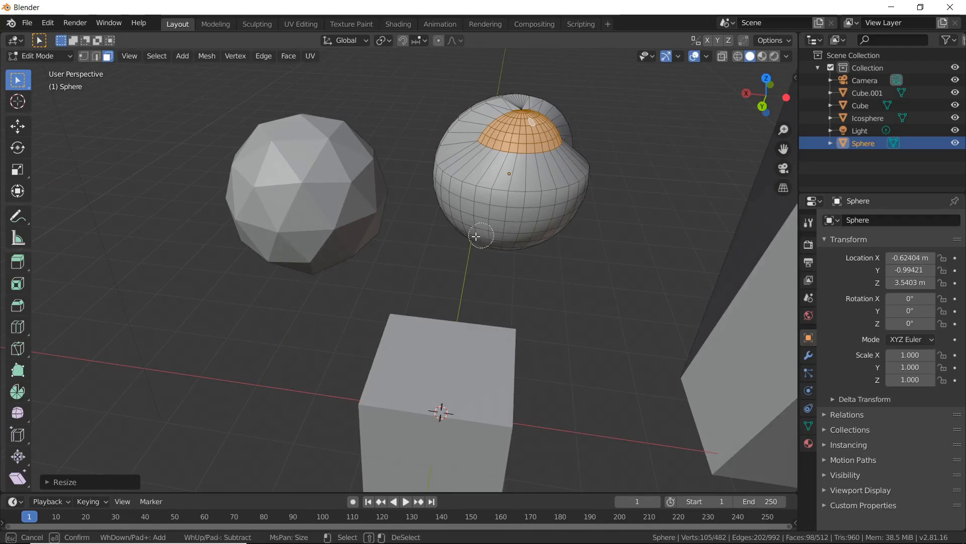
drag(442, 209, 570, 248)
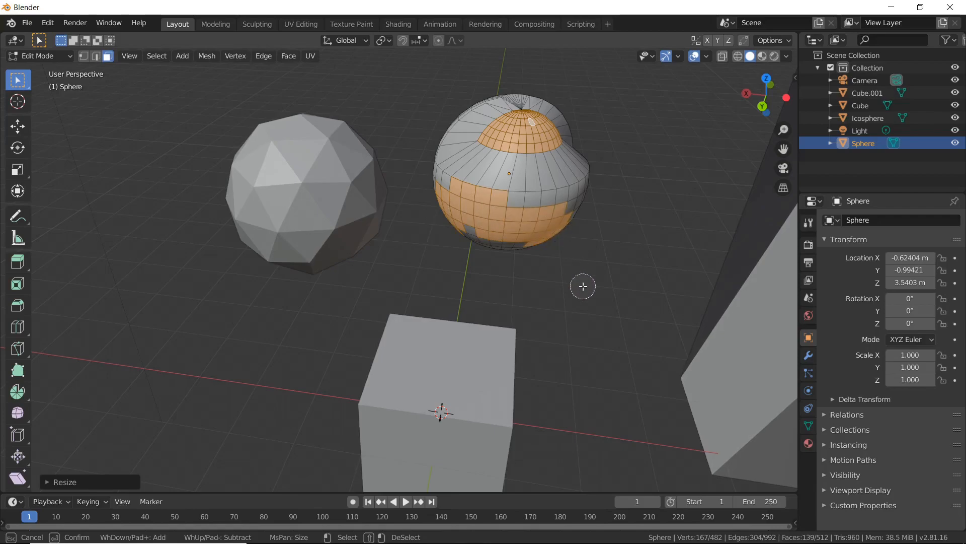
key(Escape)
mouse_move(508, 301)
middle_down()
mouse_move(537, 309)
mouse_move(606, 264)
mouse_move(486, 274)
middle_up()
scroll(498, 261, up, 2)
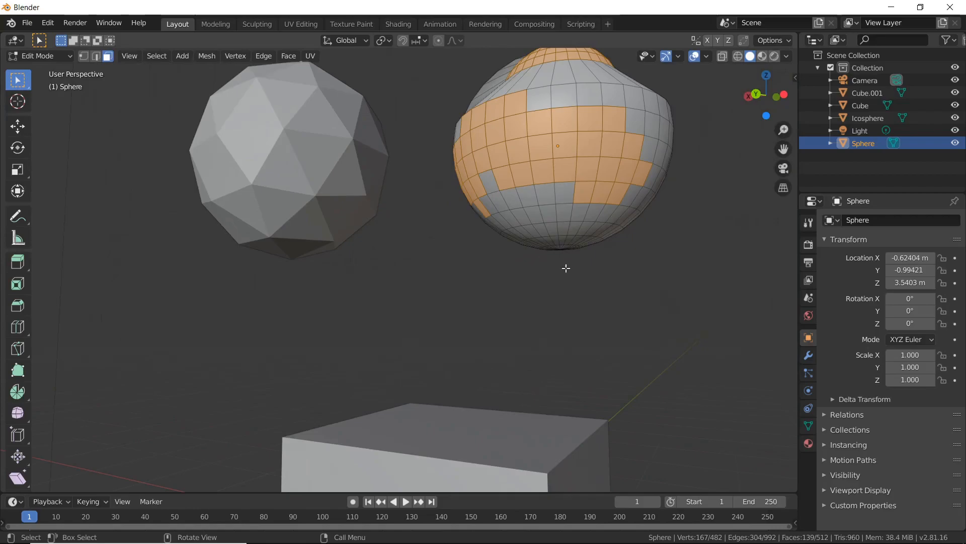
key(s)
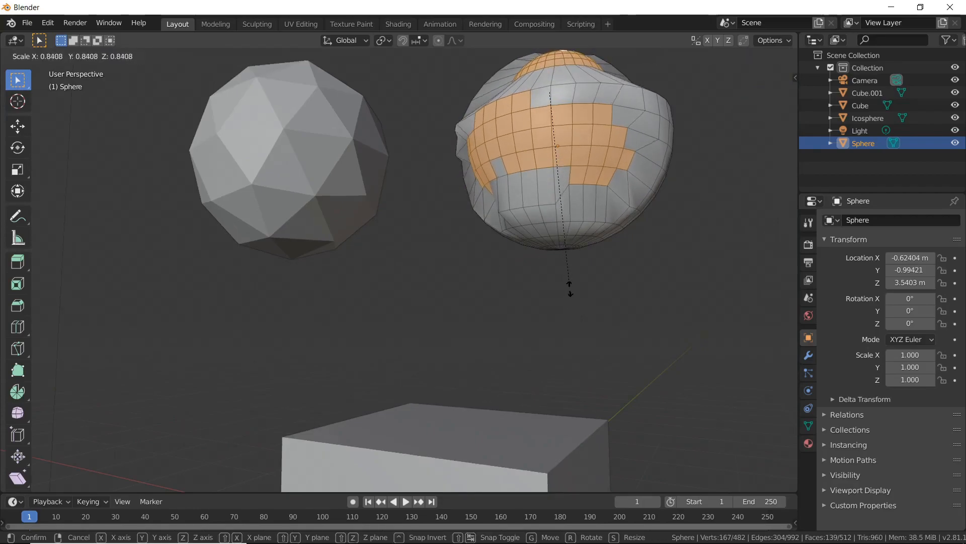
right_click(574, 284)
middle_drag(617, 226, 548, 260)
scroll(581, 256, down, 4)
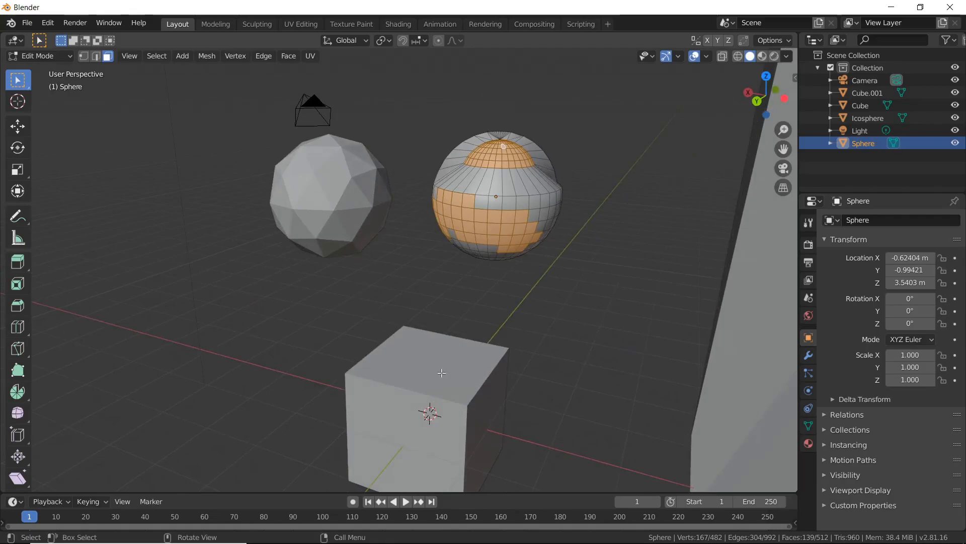
Step: Select seven spaced faces of the stretched band below the sphere's cap and extrude them upward into prongs
click(534, 187)
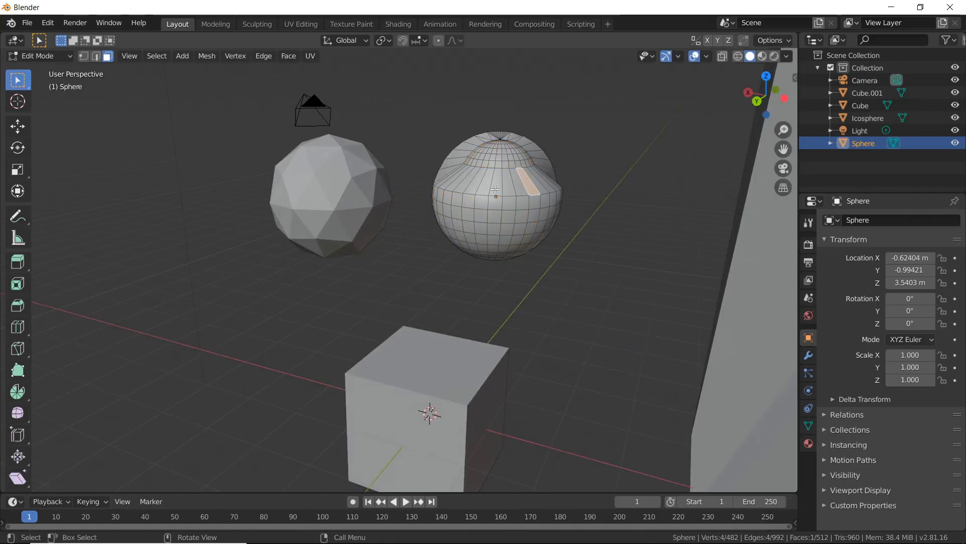
scroll(495, 189, up, 2)
shift+click(486, 136)
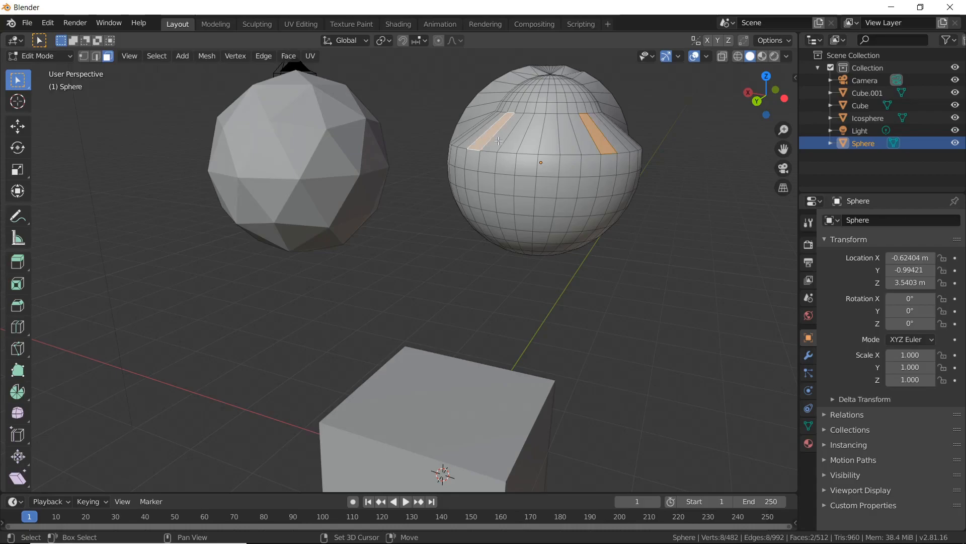
shift+click(518, 142)
shift+click(552, 138)
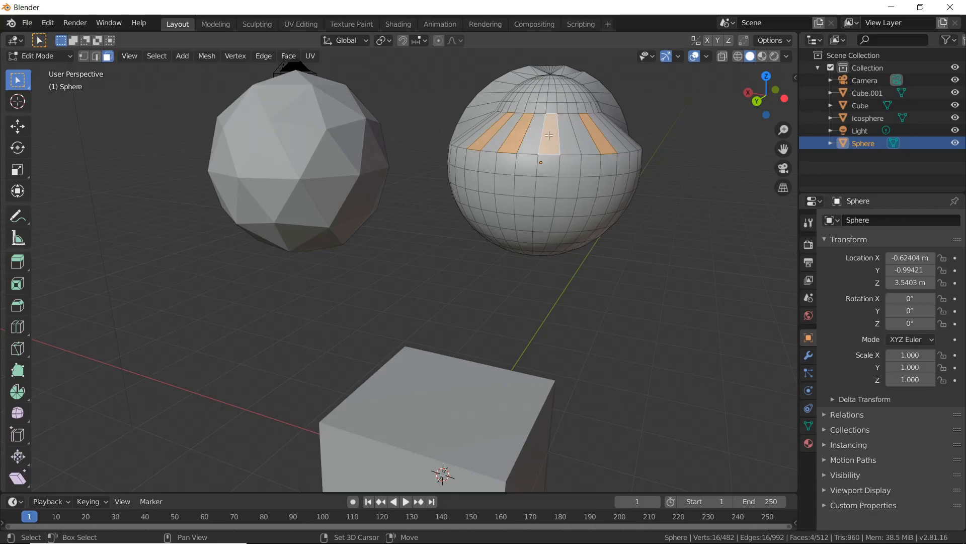
middle_drag(586, 151, 554, 199)
shift+click(632, 173)
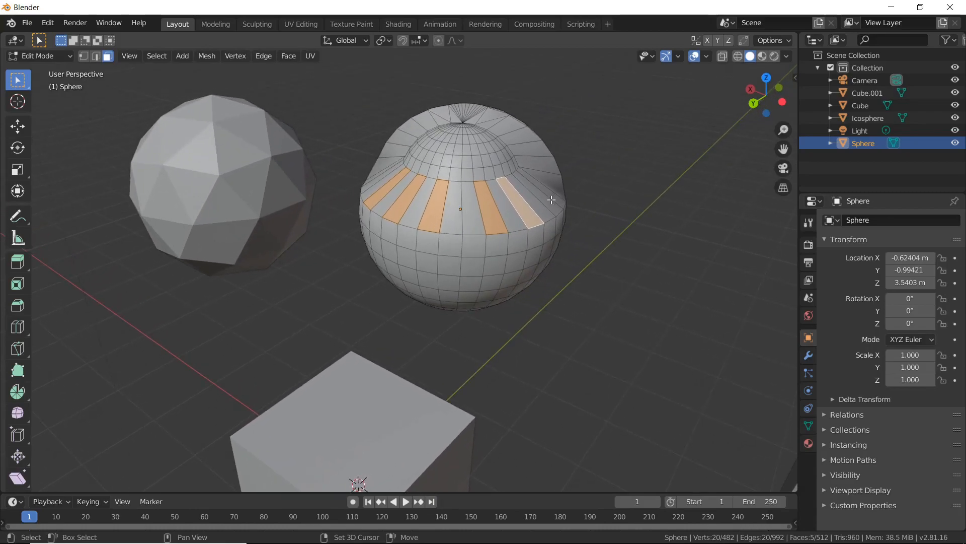
shift+click(552, 202)
middle_drag(362, 270, 428, 185)
shift+click(428, 185)
middle_drag(409, 270, 483, 250)
key(e)
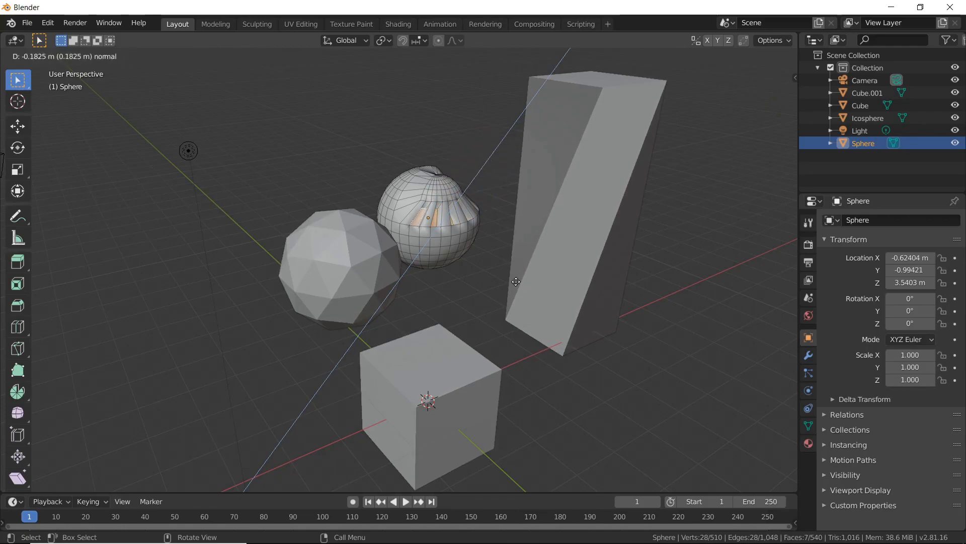
click(537, 210)
middle_drag(537, 209, 480, 203)
key(r)
key(z)
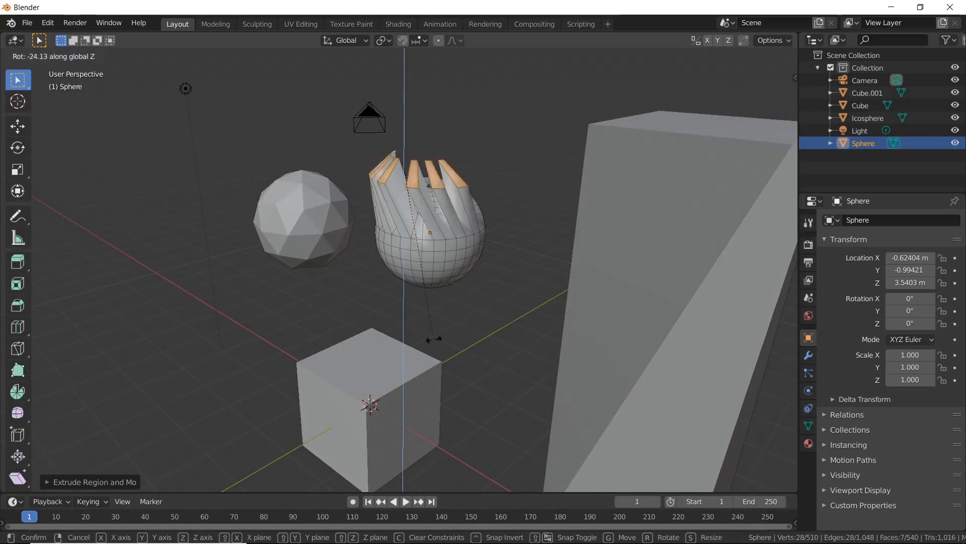
key(s)
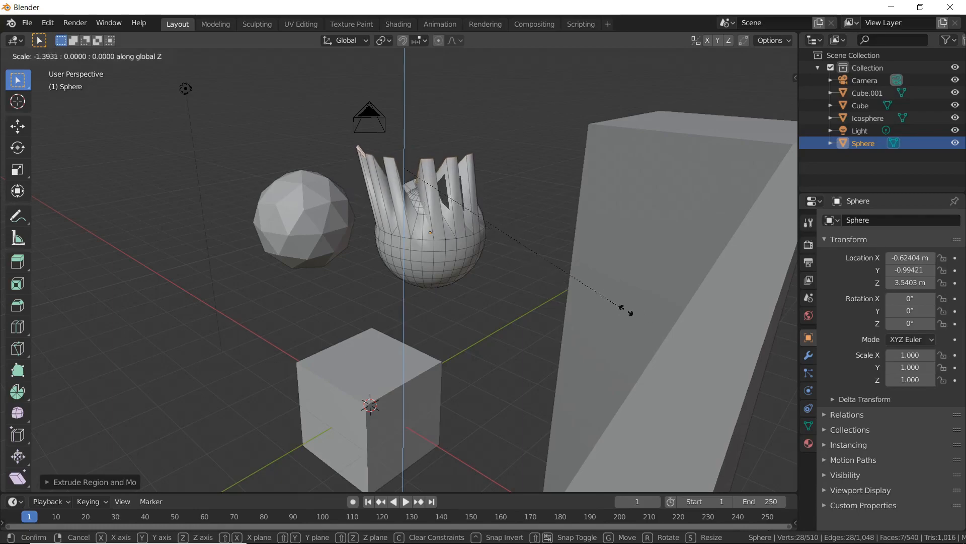
click(552, 252)
Step: Rotate the extruded prong tips about 60° around the global Z axis and return to Object Mode
middle_drag(533, 184, 425, 229)
key(r)
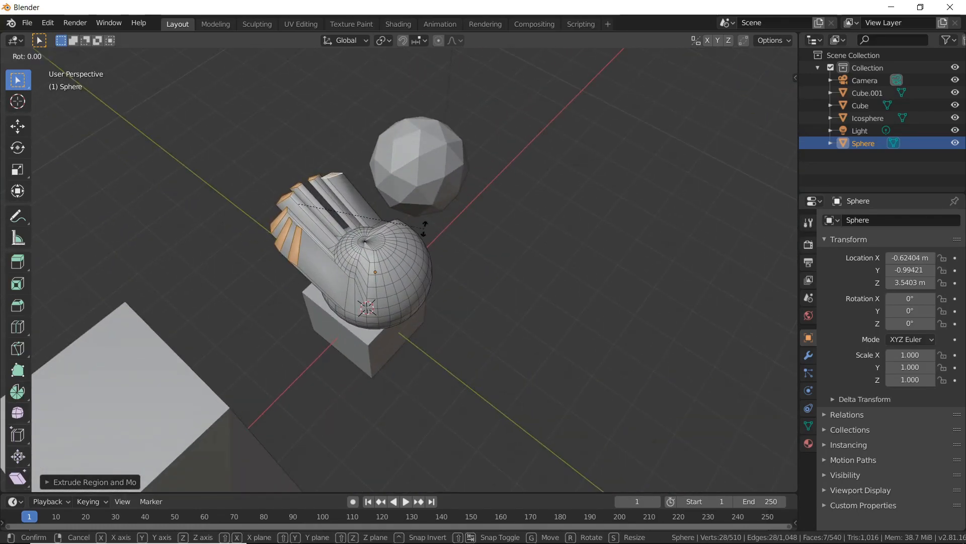
key(z)
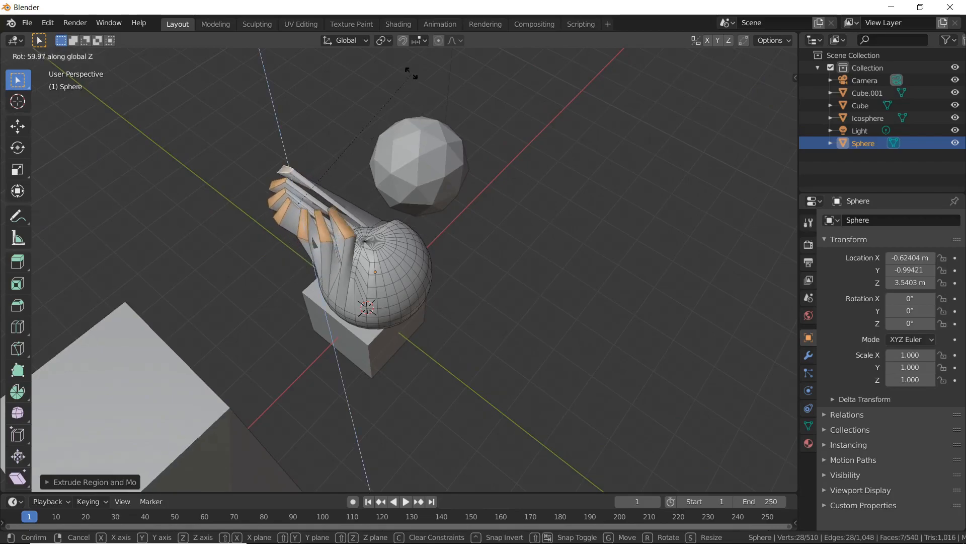
click(406, 63)
middle_drag(263, 347, 423, 284)
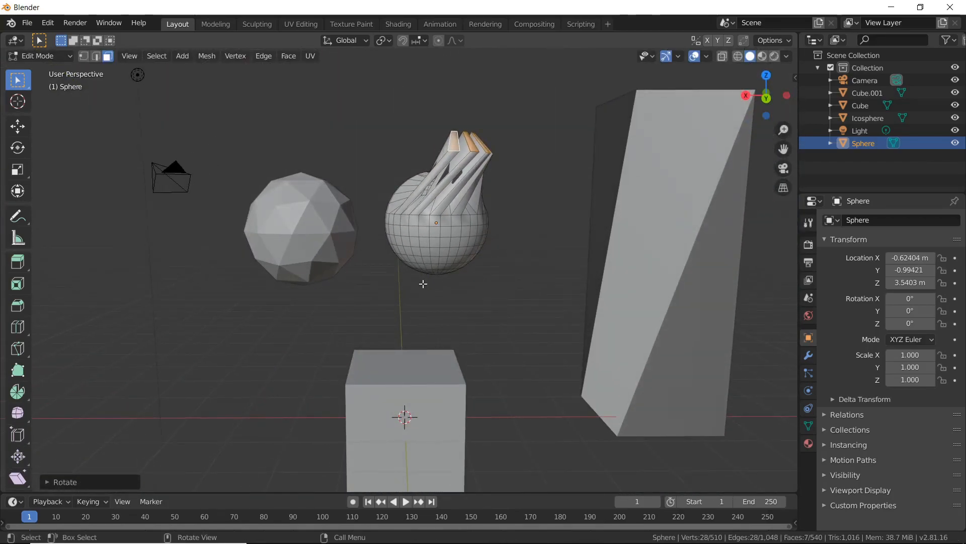
key(Tab)
Step: Examine the twisted prongs on the sphere from several sides in Object Mode
middle_drag(528, 286, 478, 294)
scroll(373, 365, up, 1)
right_click(347, 381)
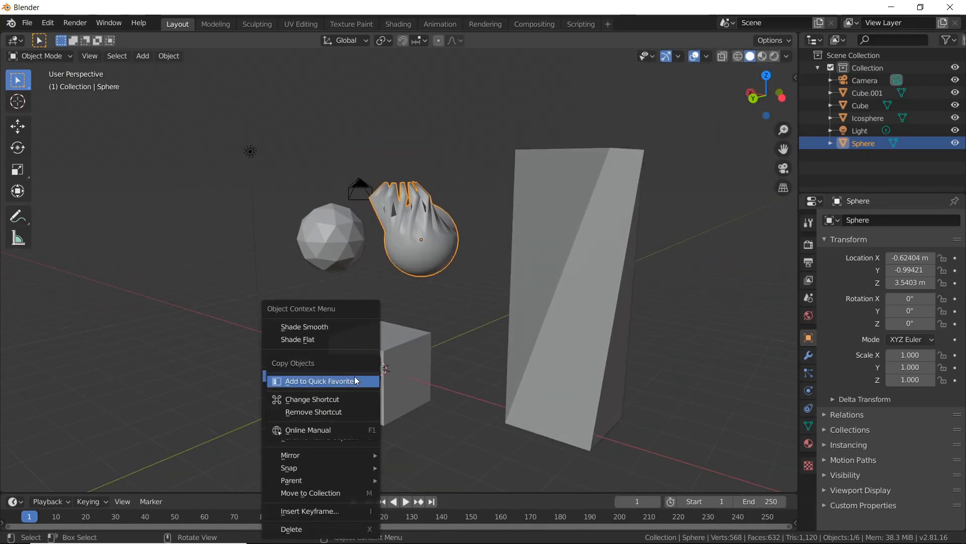
middle_drag(383, 383, 404, 377)
scroll(404, 376, up, 2)
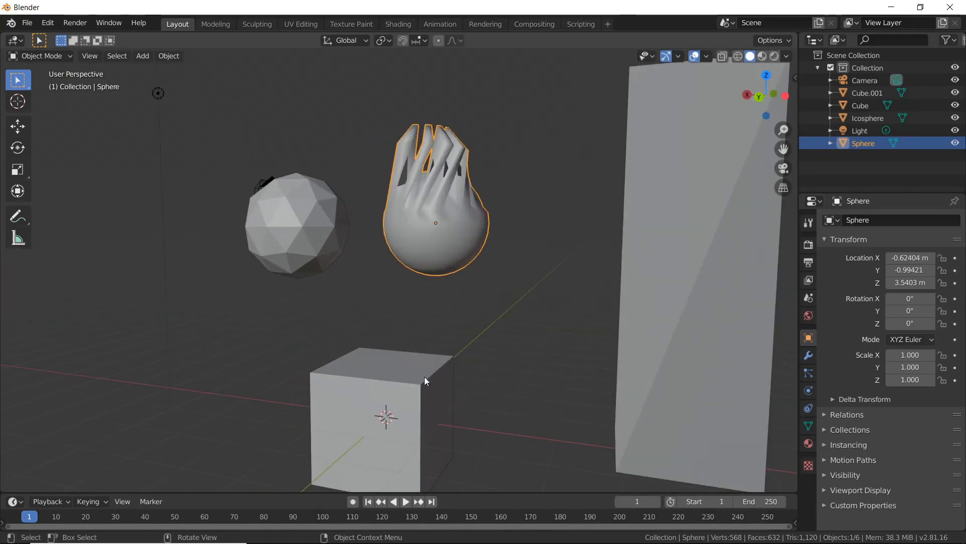
scroll(440, 373, down, 3)
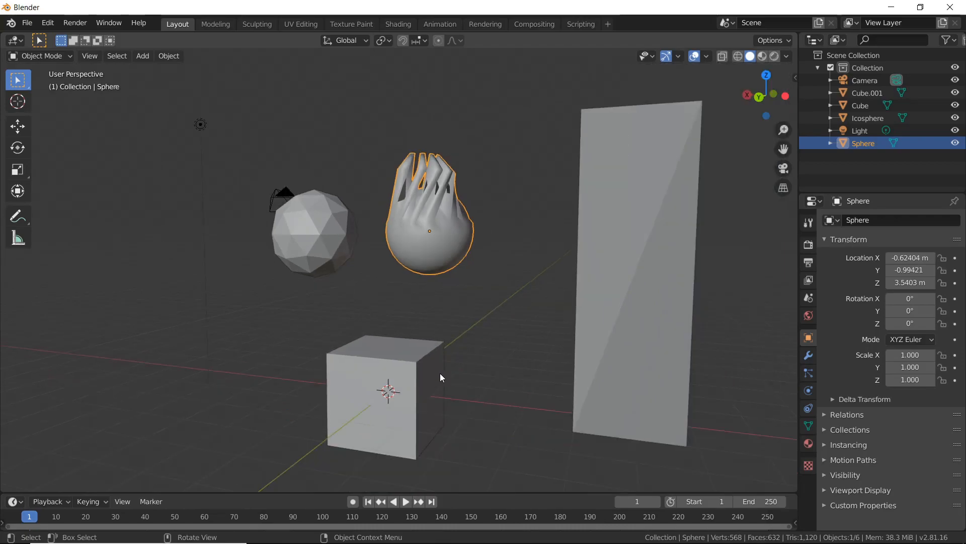
mouse_move(501, 377)
middle_down()
mouse_move(466, 384)
mouse_move(489, 381)
middle_up()
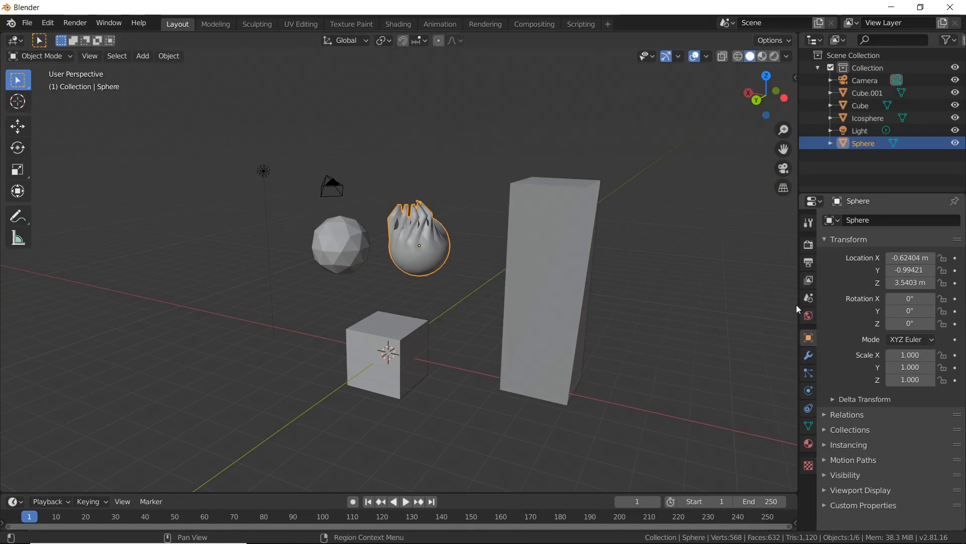
Step: Set the base color of the tall slanted cube's material to deep blue
click(553, 274)
middle_drag(669, 294, 602, 301)
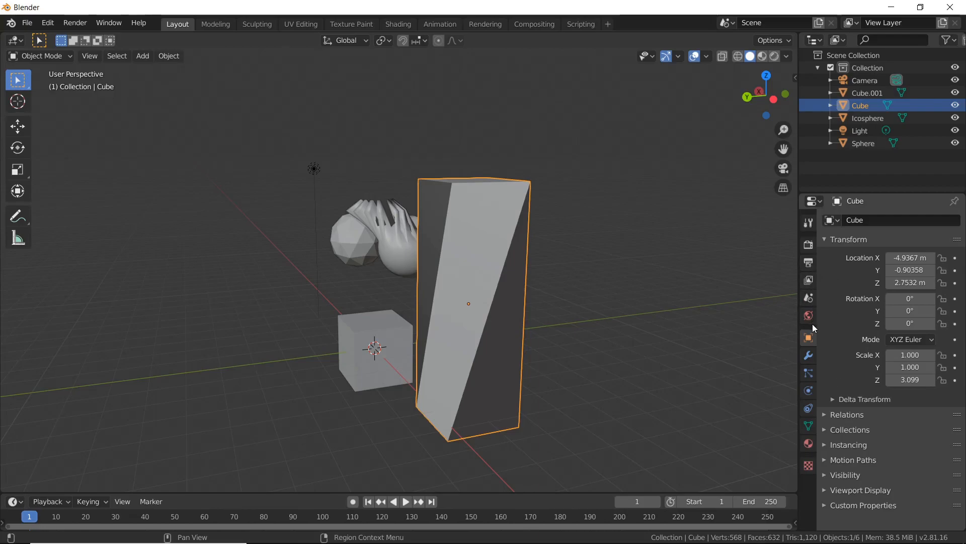
click(813, 444)
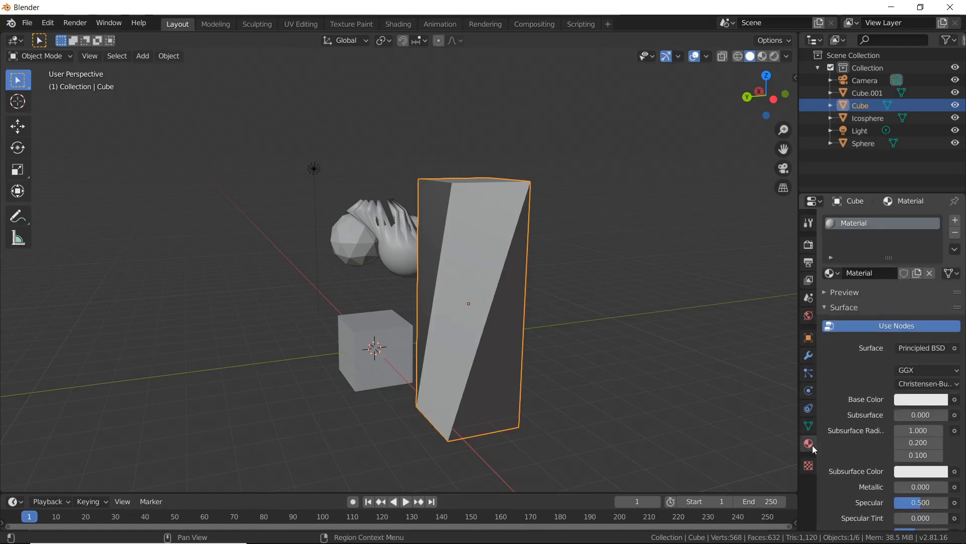
middle_drag(627, 388, 564, 277)
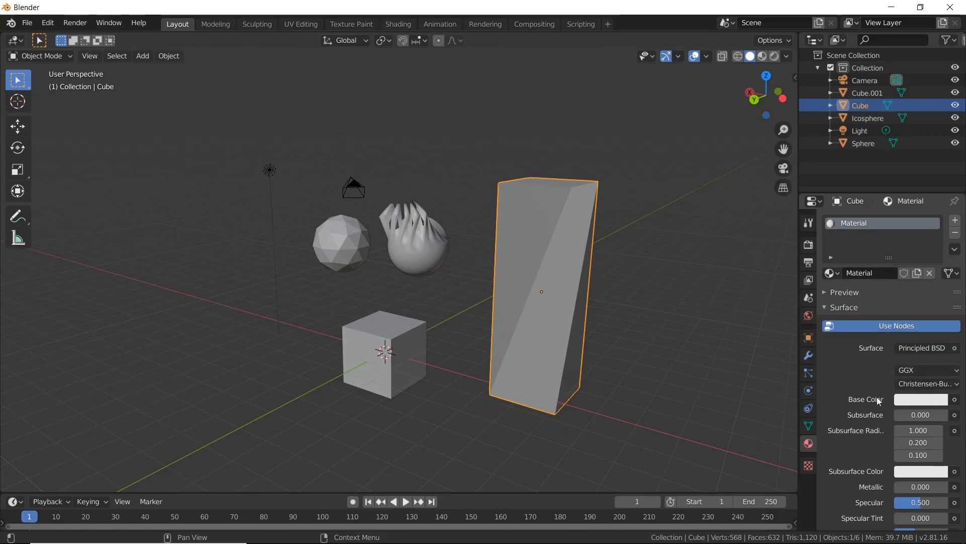
click(912, 400)
mouse_move(886, 268)
mouse_down()
mouse_move(924, 243)
mouse_move(940, 246)
mouse_up()
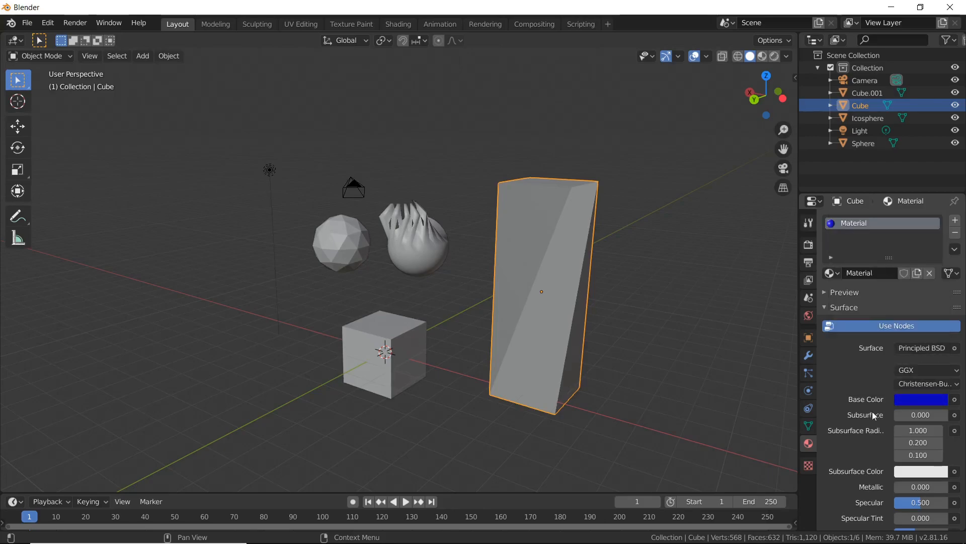
Step: Switch the viewport to Rendered shading and view the tall cube's blue material
middle_drag(662, 282, 583, 269)
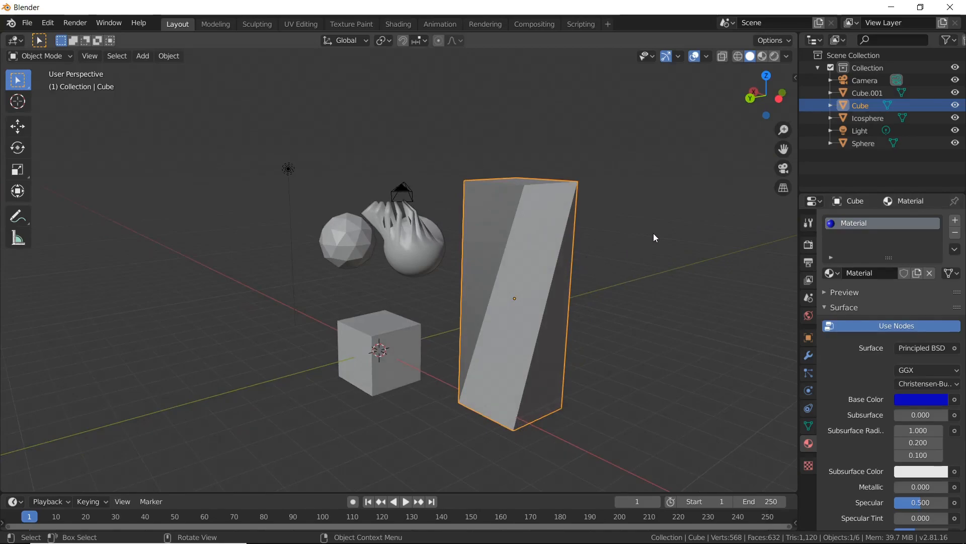
key(z)
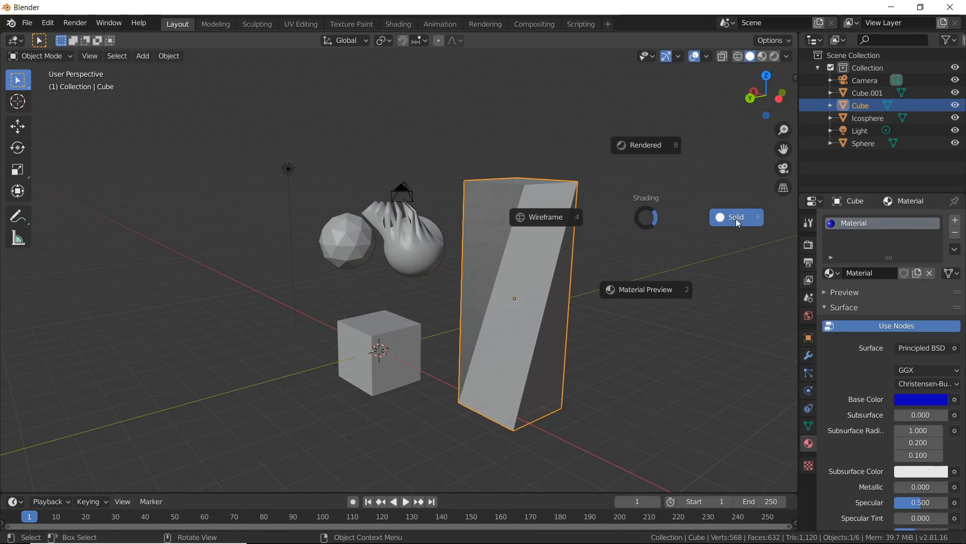
click(654, 150)
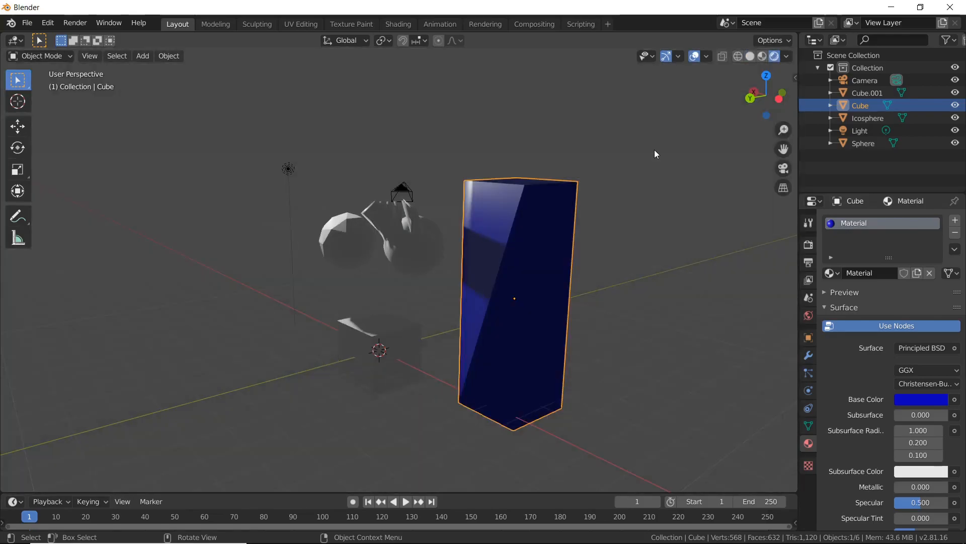
mouse_move(495, 261)
middle_down()
mouse_move(545, 297)
mouse_move(640, 283)
mouse_move(500, 280)
mouse_move(496, 262)
middle_up()
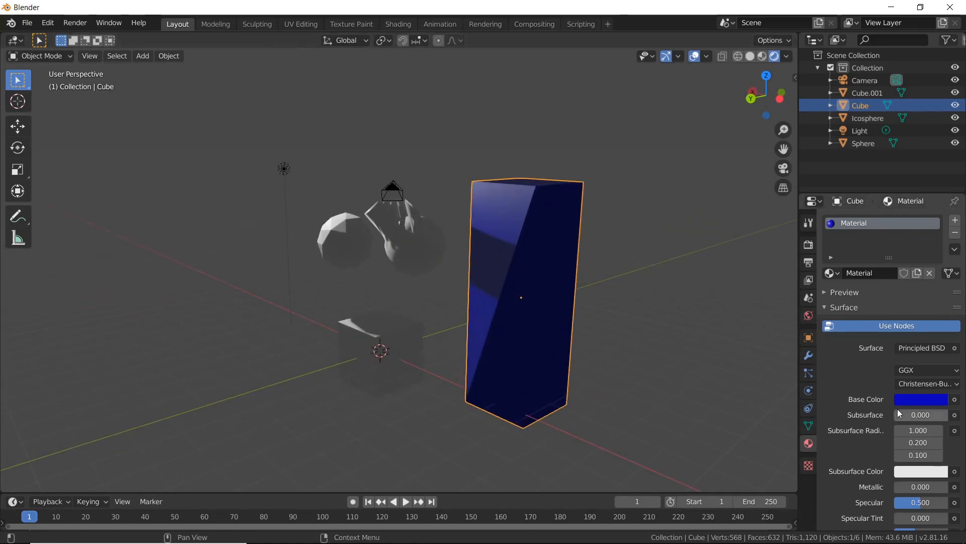
Step: Give the tall cube's material a green subsurface color and set Subsurface to about 0.138
click(917, 472)
drag(939, 299, 850, 317)
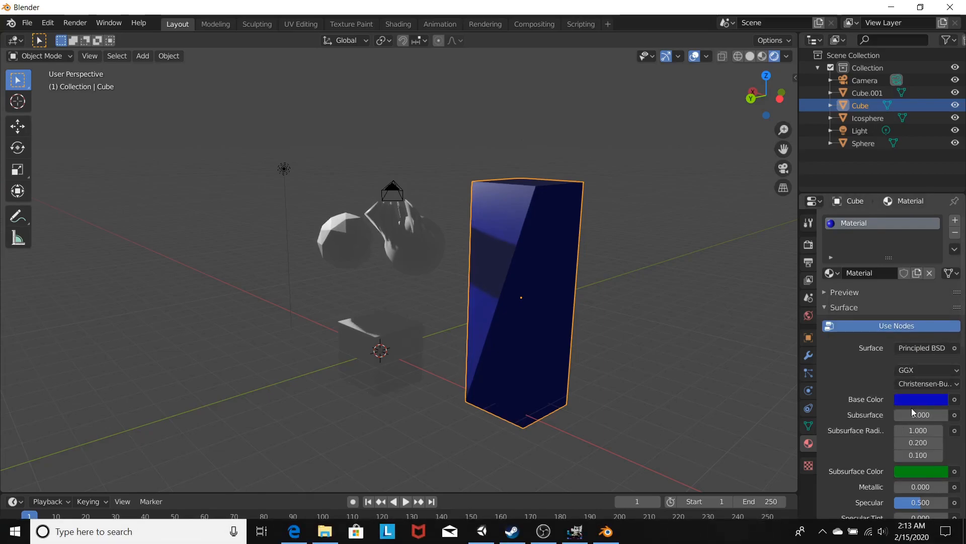
mouse_move(919, 416)
mouse_down()
mouse_move(943, 415)
mouse_move(901, 415)
mouse_up()
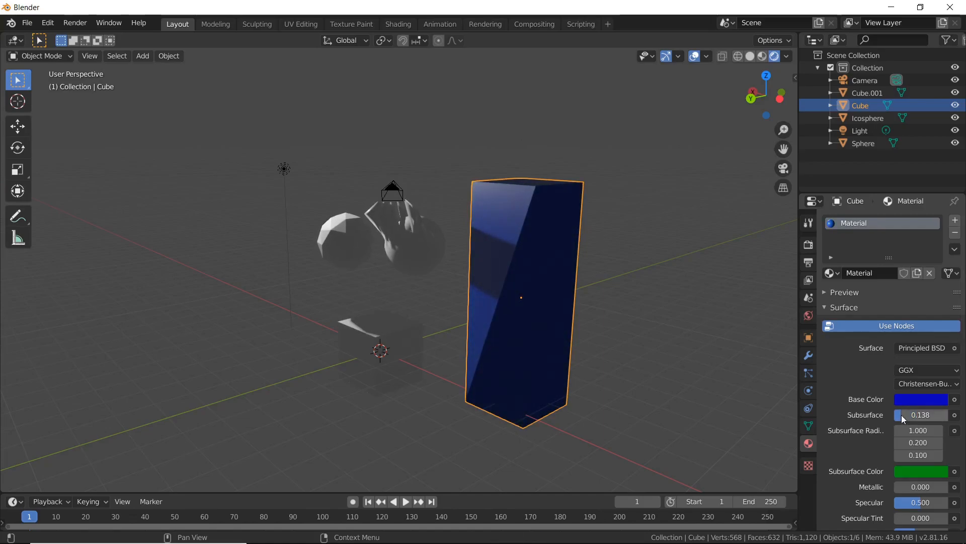
scroll(857, 403, down, 2)
scroll(856, 398, up, 2)
right_click(458, 358)
mouse_move(473, 359)
key(Escape)
Step: Enter Edit Mode on the small cube at the origin and select only its top face
middle_drag(477, 316, 555, 255)
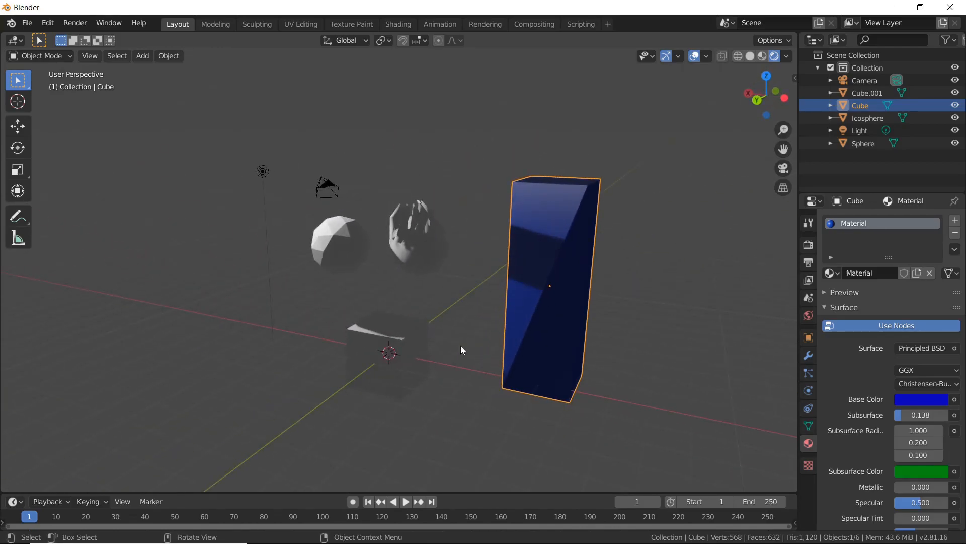
click(401, 350)
middle_drag(390, 361, 453, 354)
key(Tab)
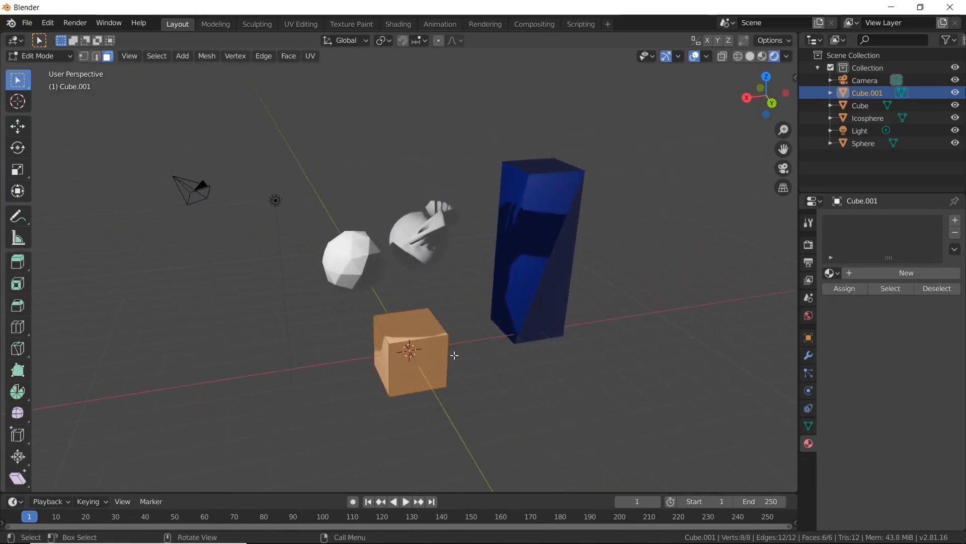
click(420, 328)
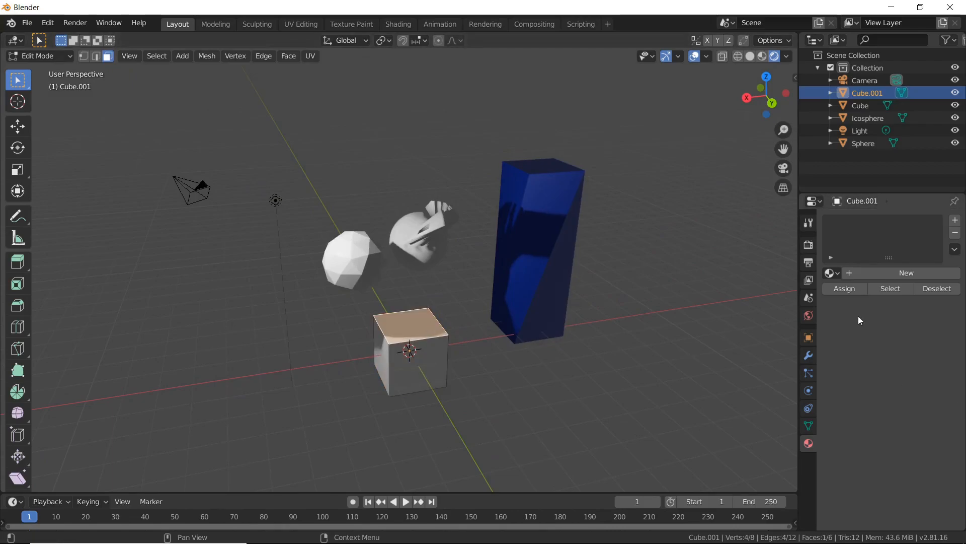
Step: Add two material slots to the small cube and create a new material in each
click(956, 222)
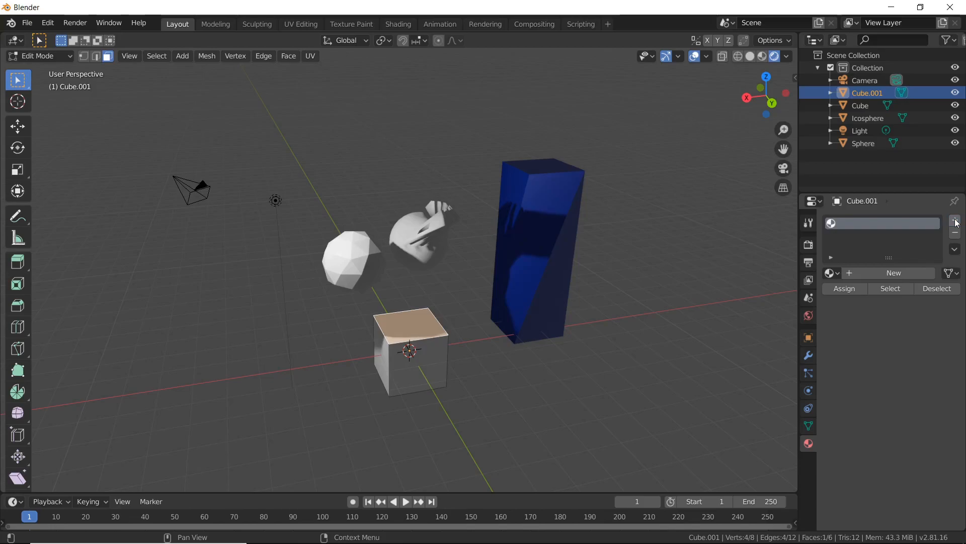
click(888, 272)
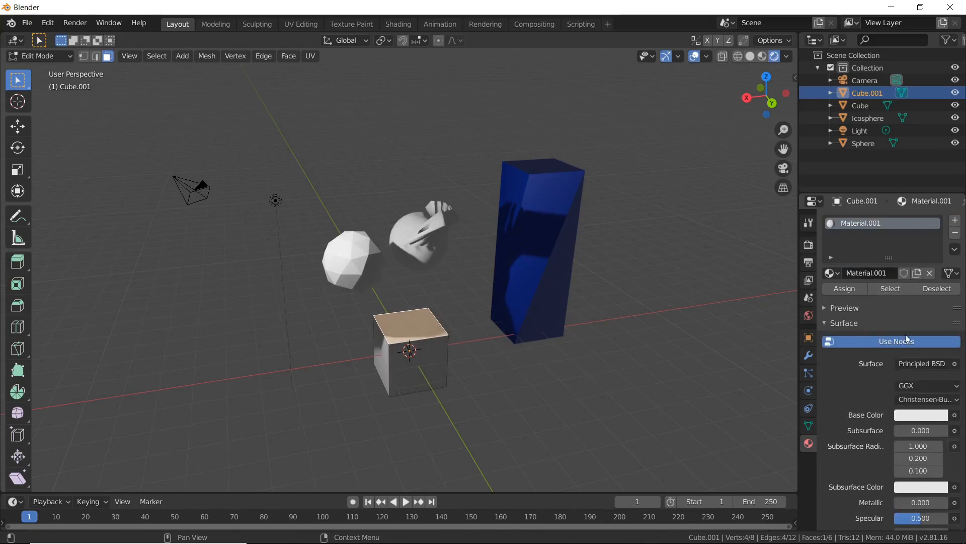
click(957, 225)
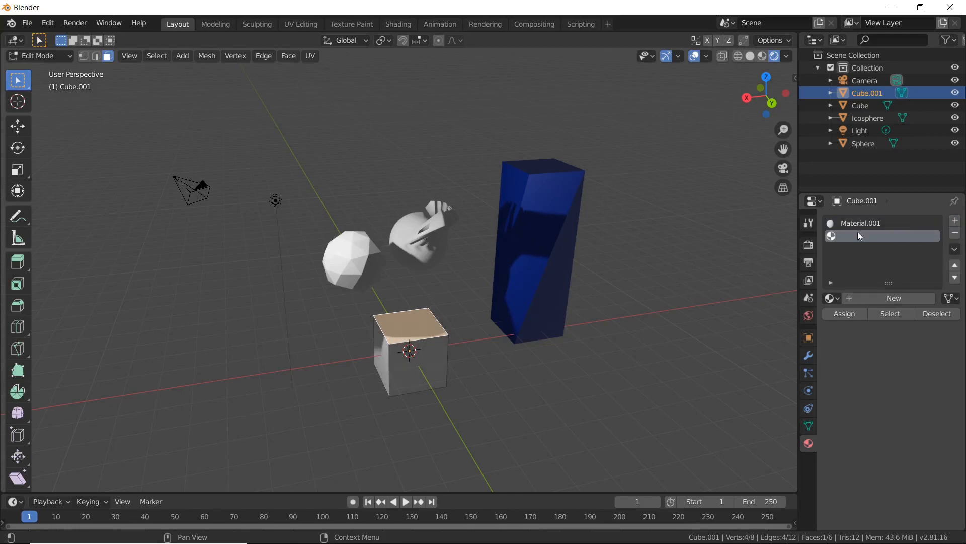
click(879, 300)
Step: Set the second material's base color to bright red and assign it to the selected top face, finishing in Object Mode
click(912, 441)
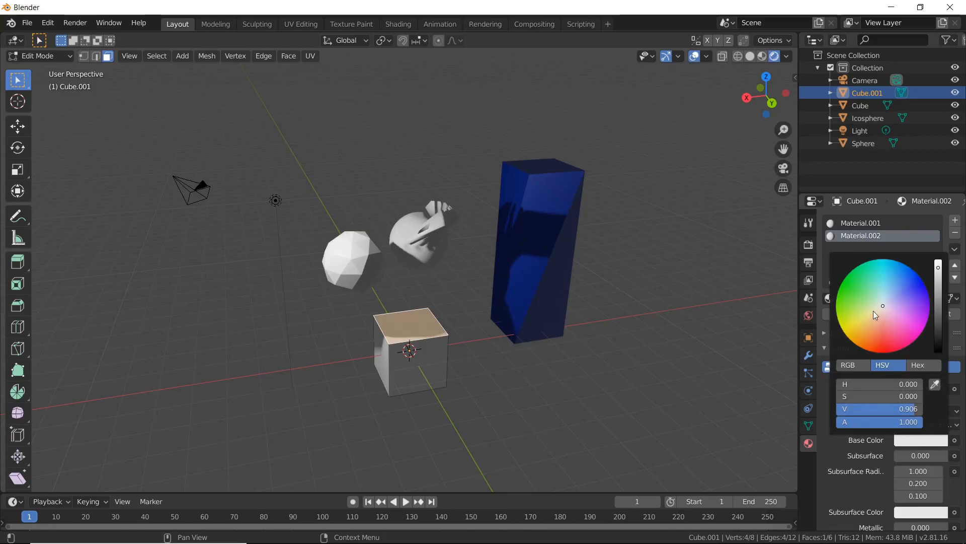
click(887, 353)
drag(940, 272, 939, 259)
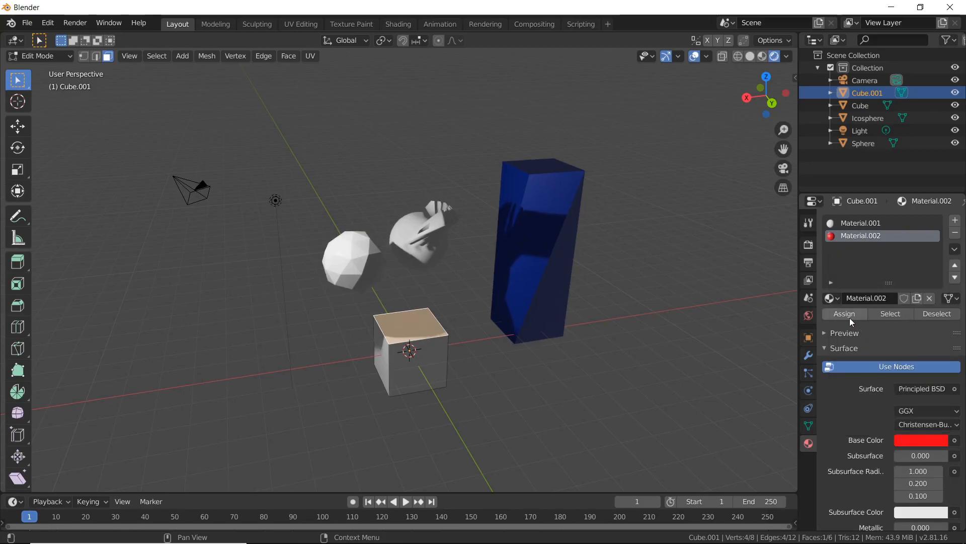
click(850, 318)
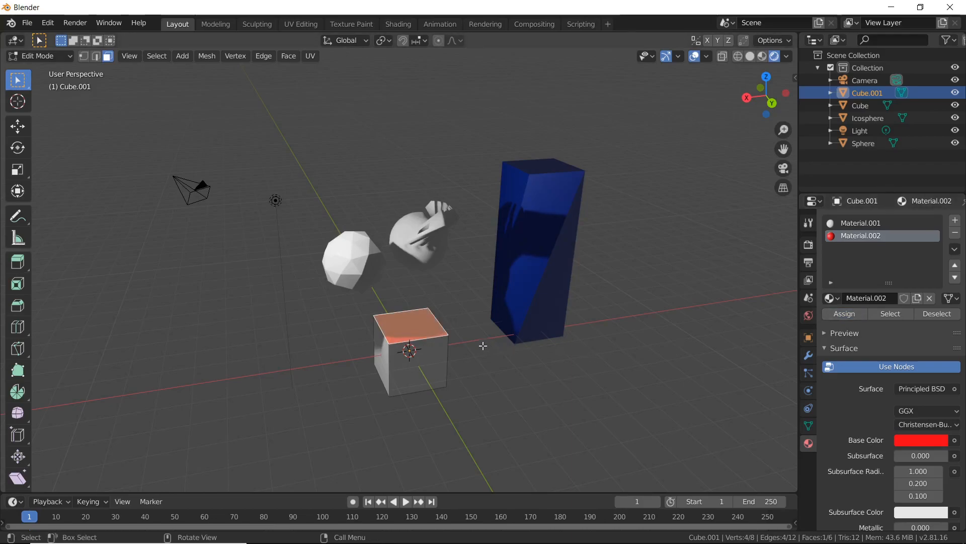
key(Tab)
Step: Inspect the small cube's red top face up close, and check the rendered scene from several angles
scroll(388, 377, up, 5)
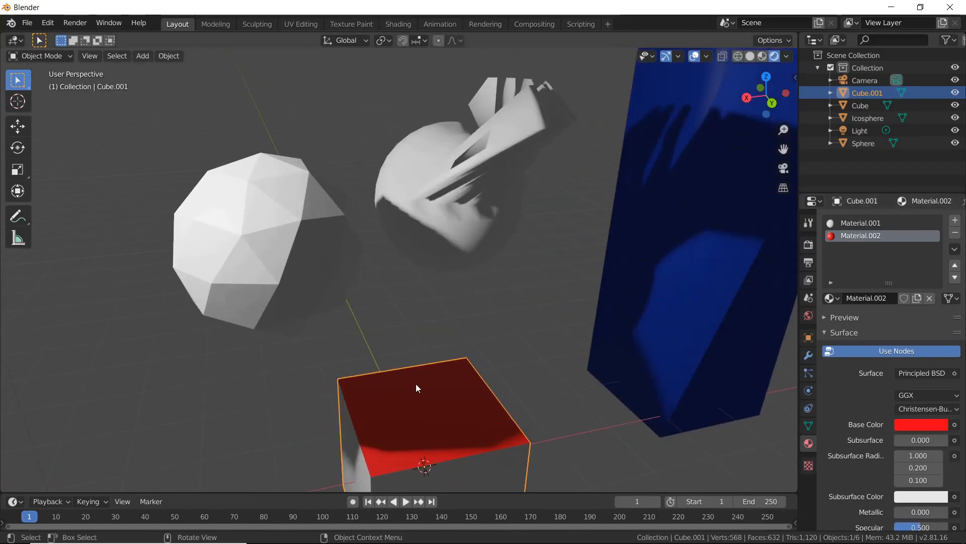
scroll(443, 347, up, 1)
shift+middle_drag(470, 291, 478, 225)
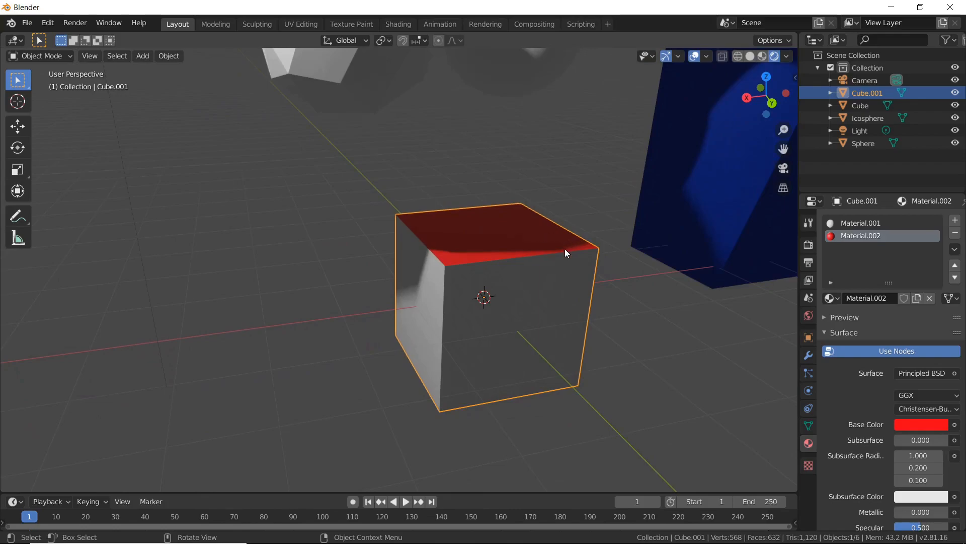
scroll(581, 254, up, 4)
middle_drag(590, 241, 545, 252)
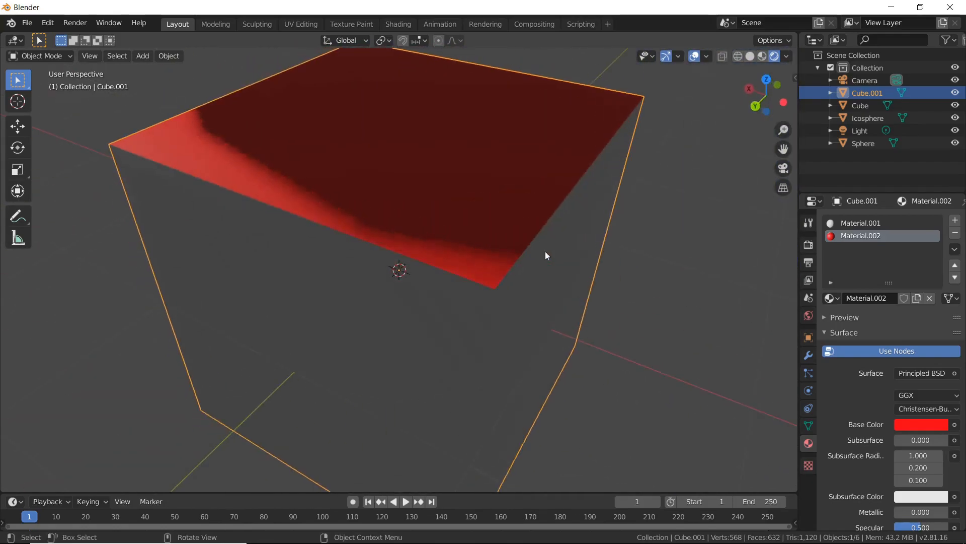
scroll(545, 252, down, 3)
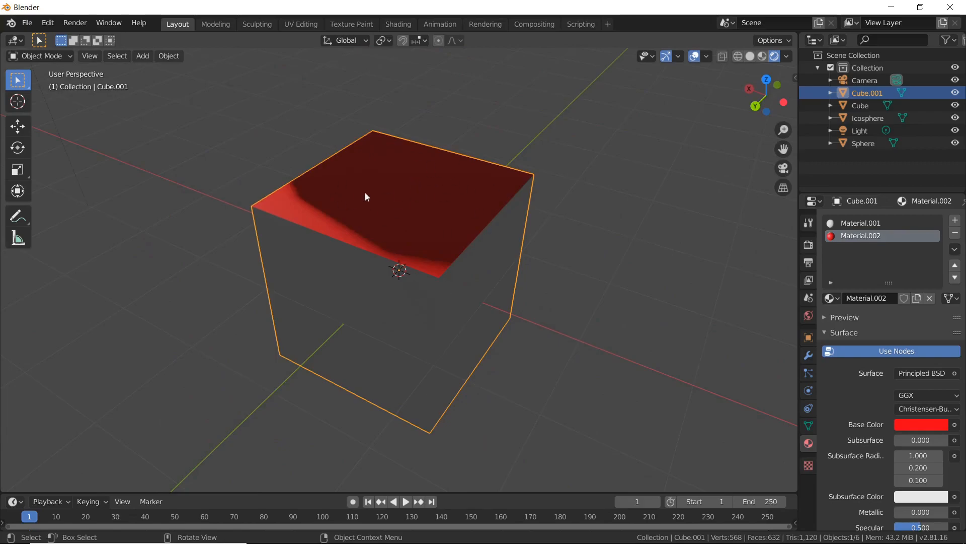
scroll(354, 235, down, 4)
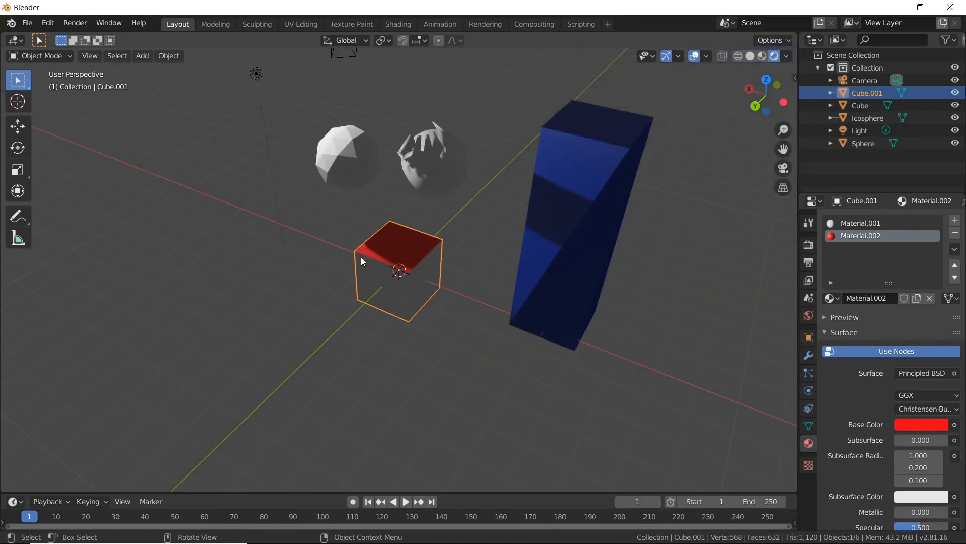
middle_drag(355, 263, 466, 246)
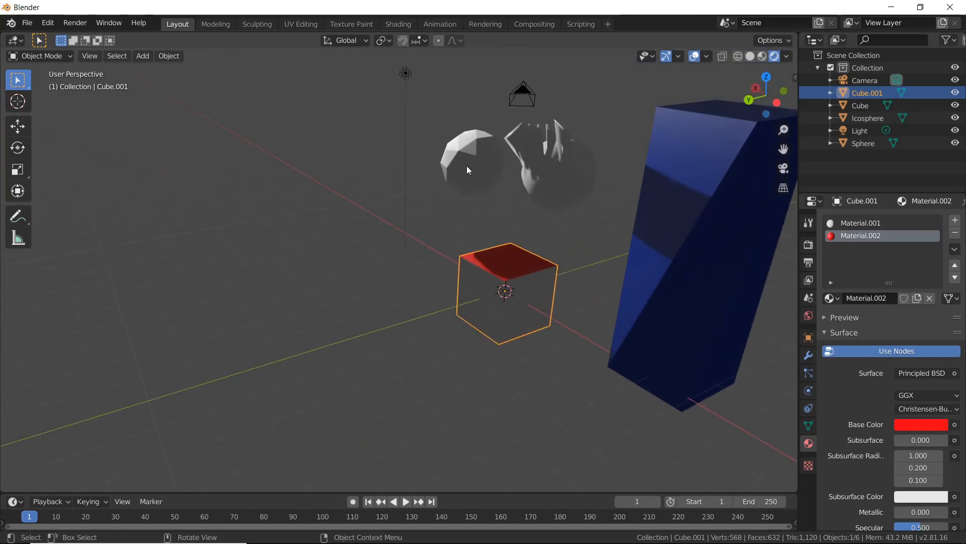
middle_drag(508, 281, 441, 247)
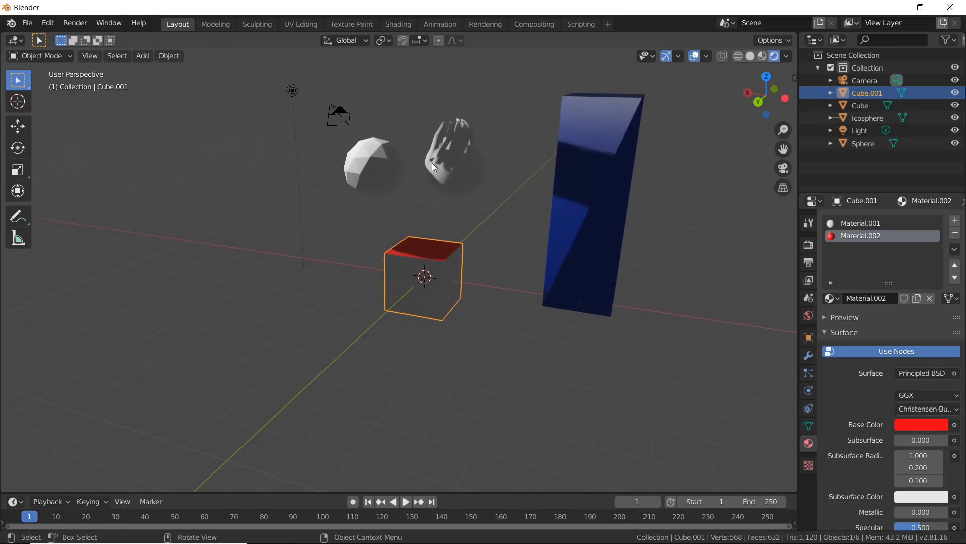
Step: Add a Subdivision Surface modifier to the deformed sphere and check its smoothed surface
scroll(412, 226, up, 2)
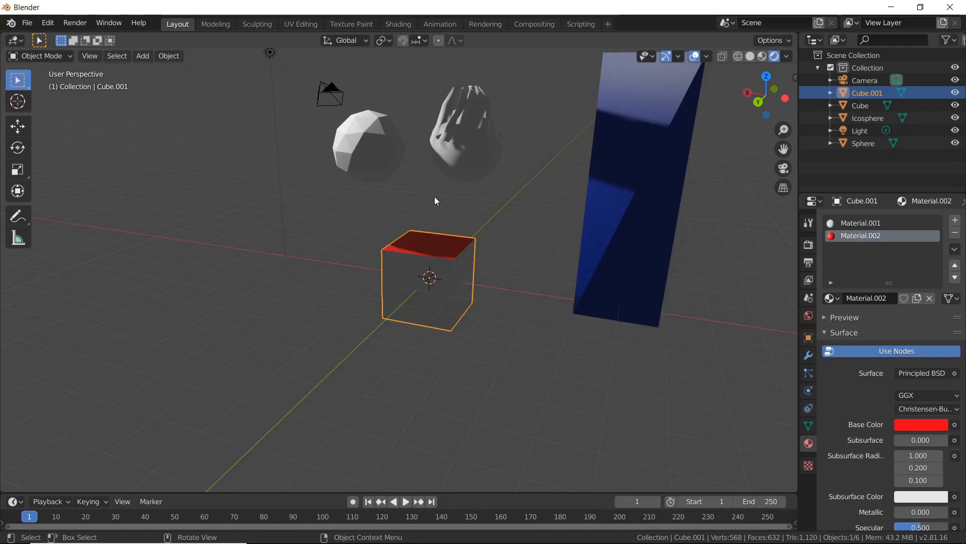
shift+middle_drag(434, 197, 380, 241)
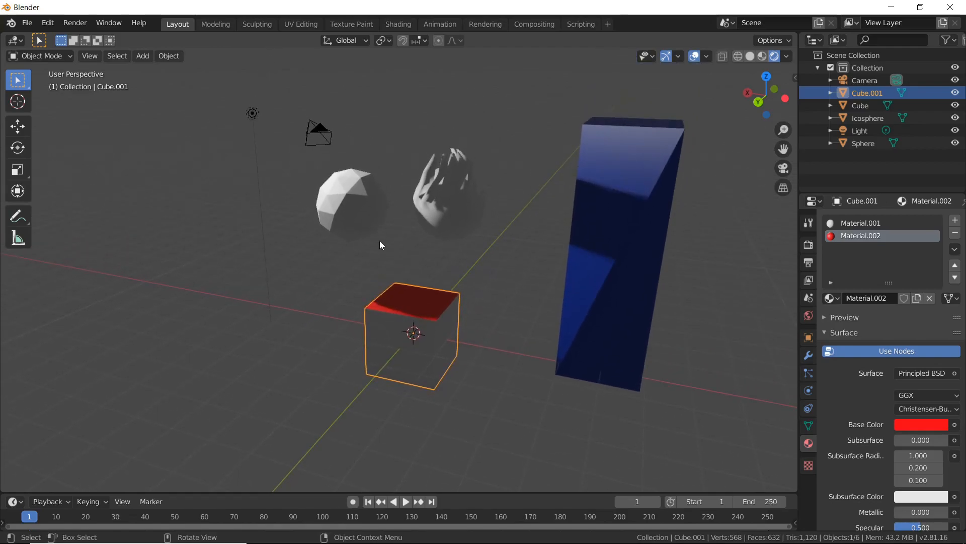
click(360, 213)
scroll(358, 212, up, 3)
shift+middle_drag(355, 208, 378, 283)
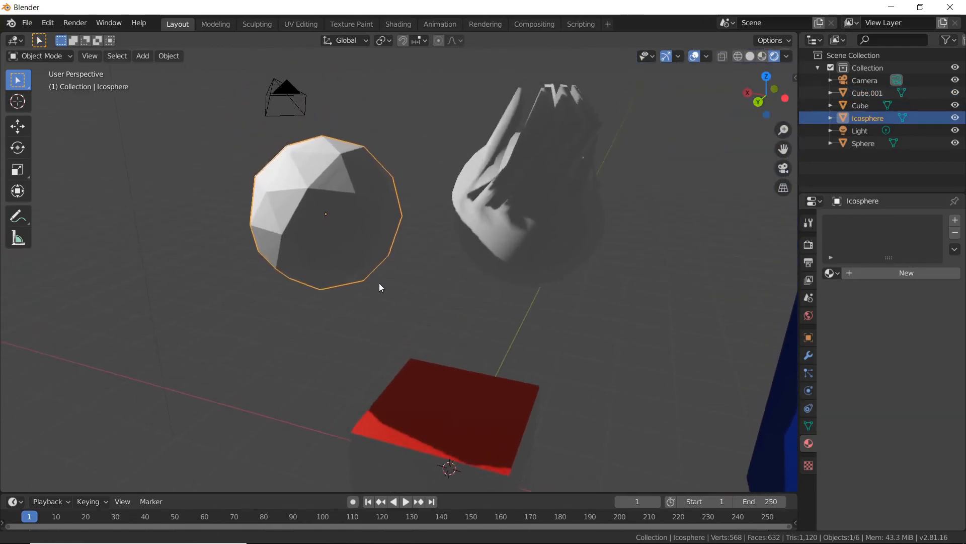
click(533, 235)
mouse_move(533, 236)
middle_down()
mouse_move(428, 250)
mouse_move(618, 254)
middle_up()
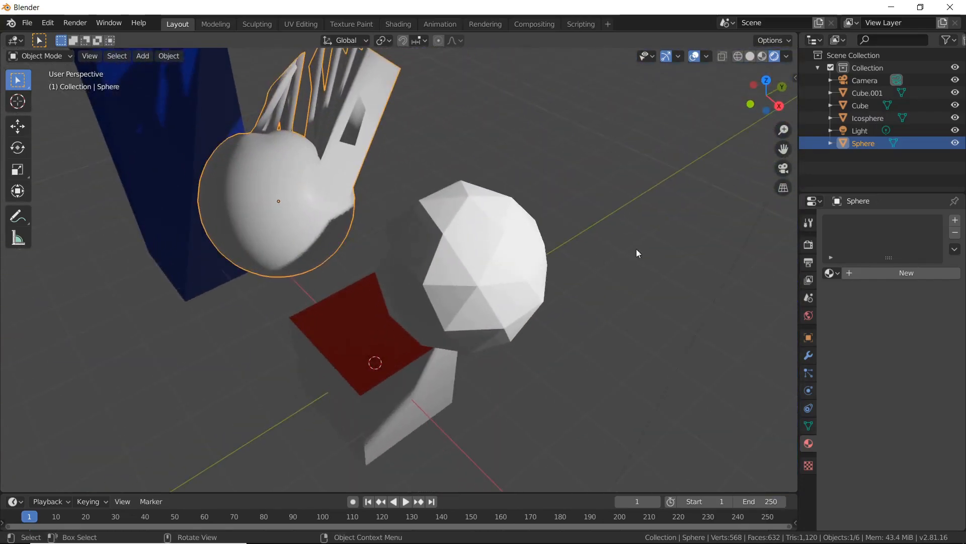
click(808, 356)
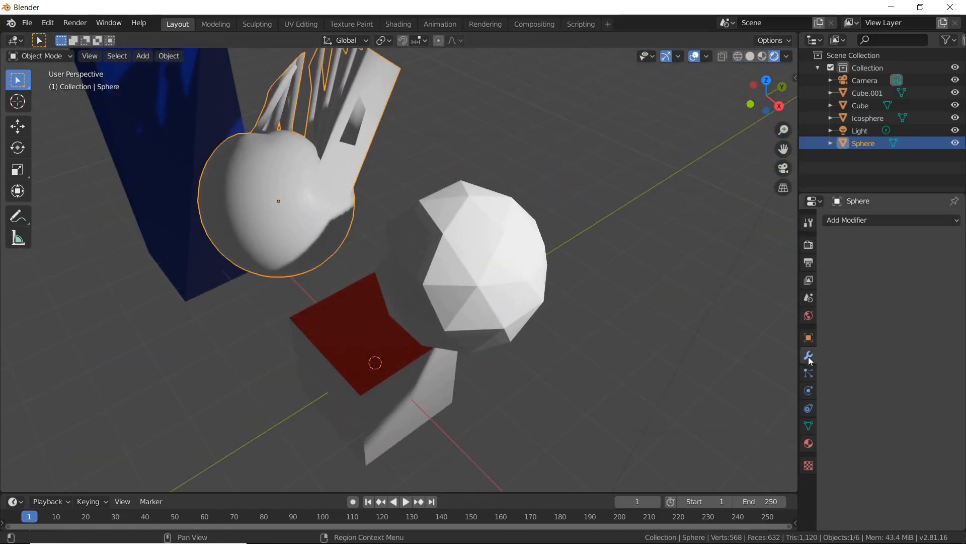
click(867, 224)
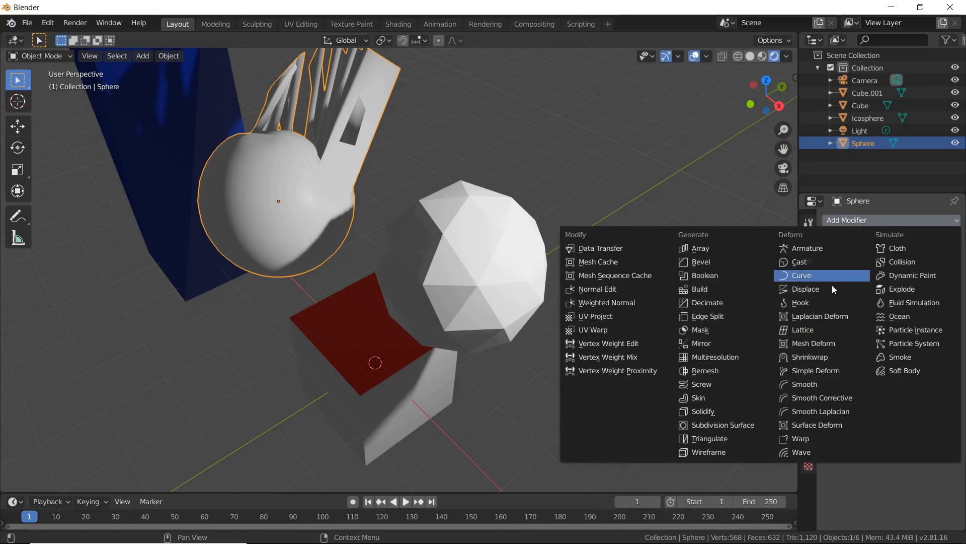
click(750, 425)
middle_drag(324, 183, 425, 216)
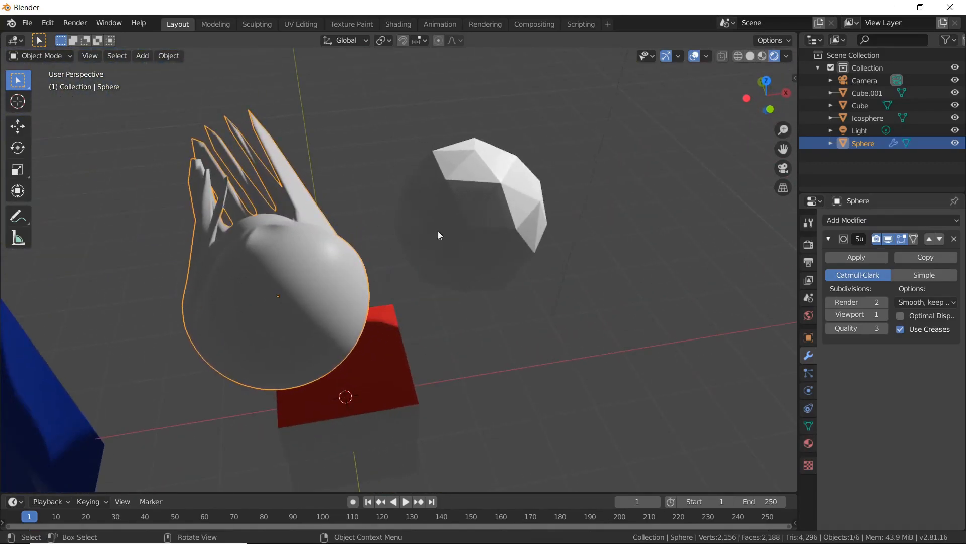
click(884, 313)
click(830, 315)
middle_drag(634, 273, 583, 255)
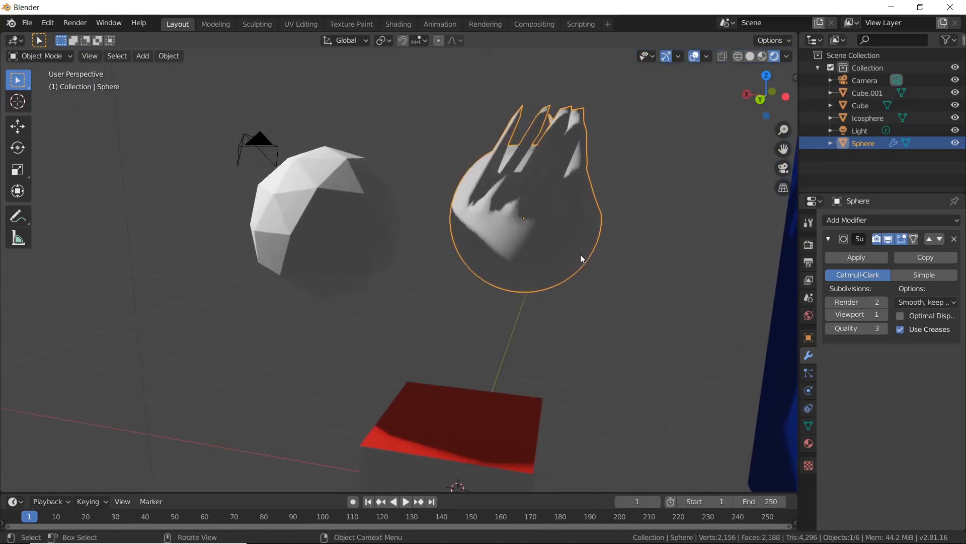
key(s)
right_click(637, 321)
Step: Add a Subdivision Surface modifier to the icosphere and inspect its facets up close
scroll(418, 311, down, 3)
middle_drag(351, 318, 382, 332)
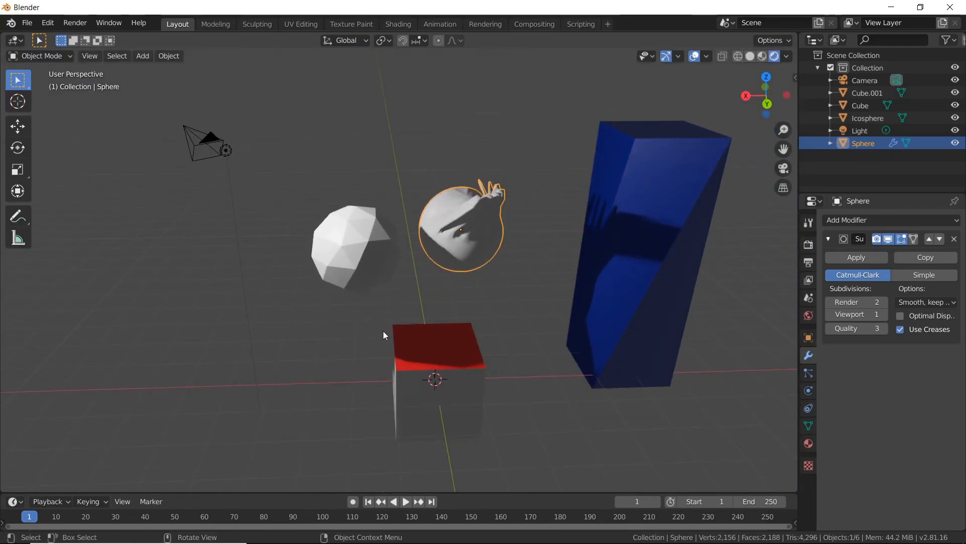
click(370, 255)
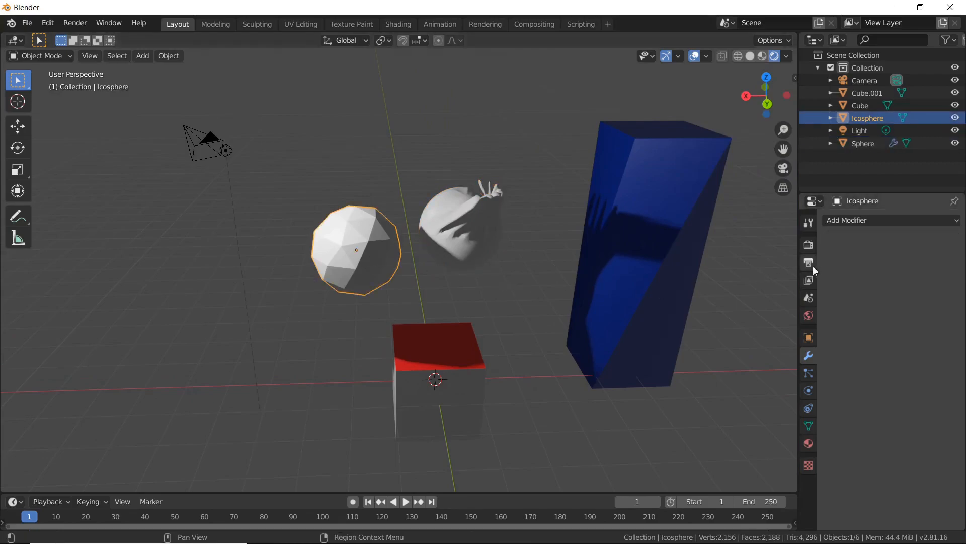
click(863, 223)
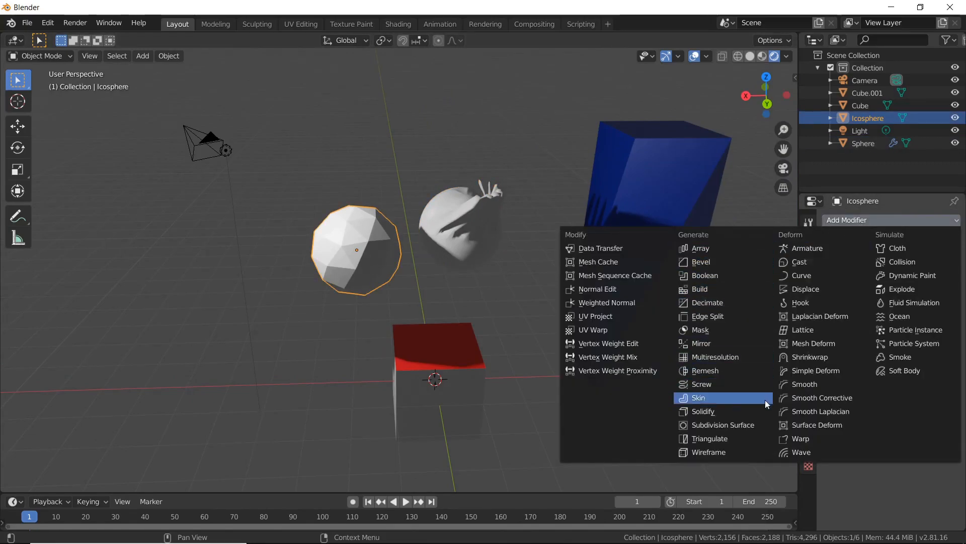
click(757, 425)
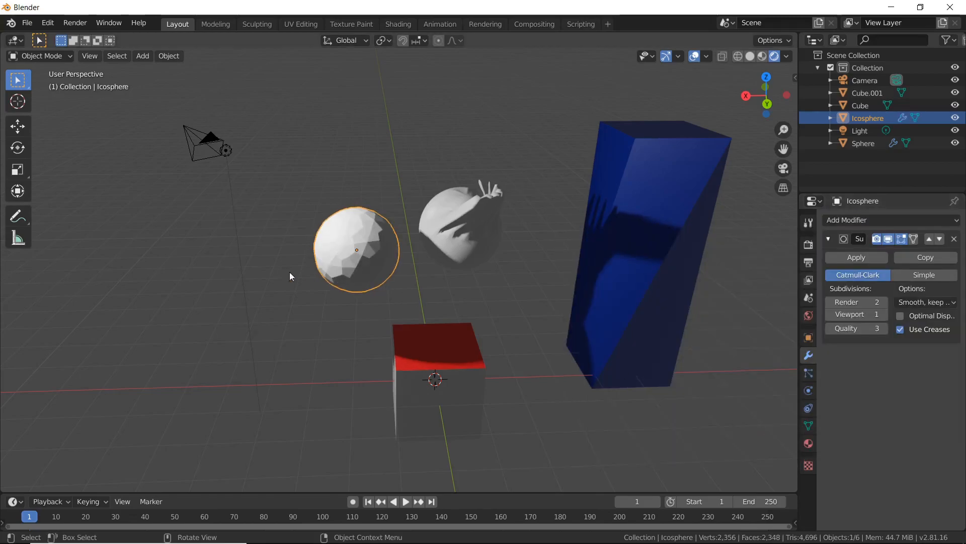
scroll(282, 270, up, 5)
middle_drag(273, 247, 417, 224)
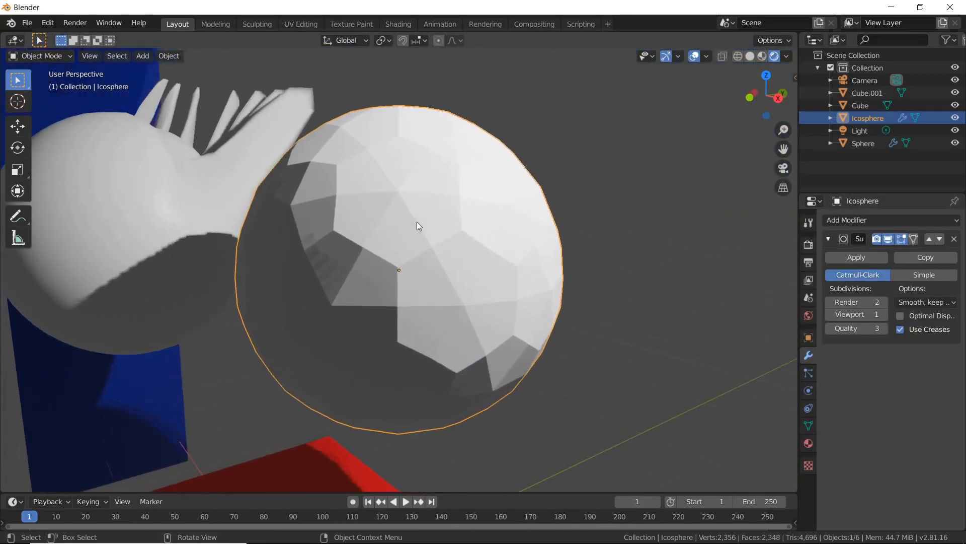
middle_drag(590, 197, 447, 227)
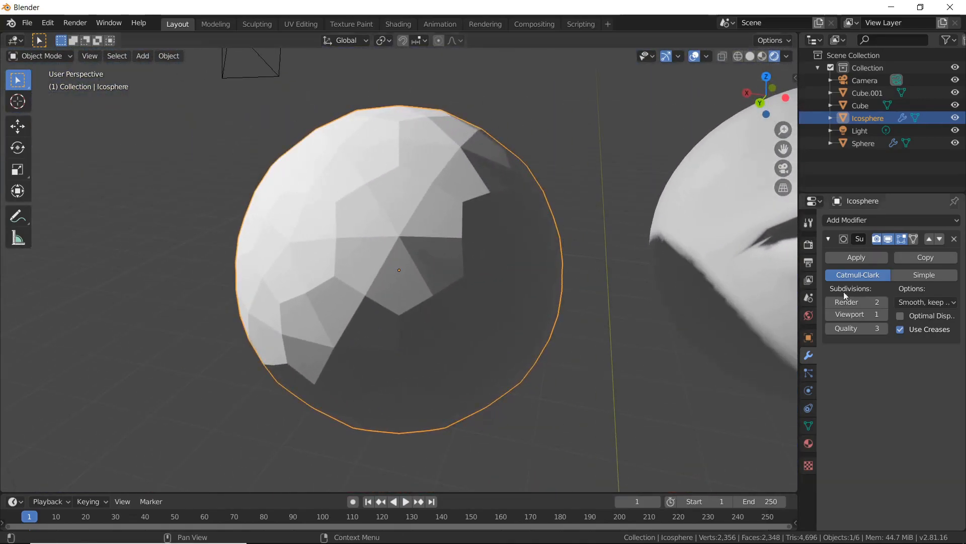
Step: Apply the icosphere's first Subdivision Surface modifier and add a second one to it
click(865, 259)
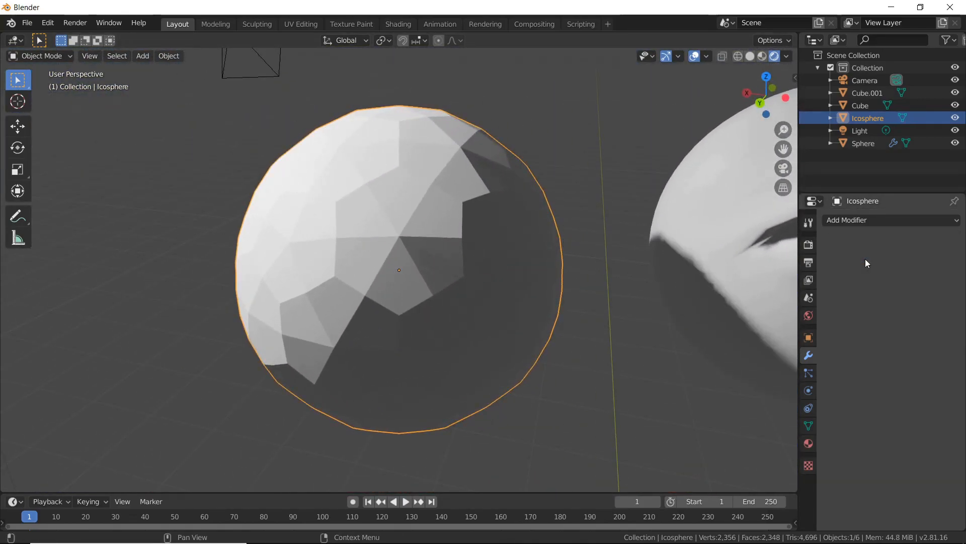
click(869, 221)
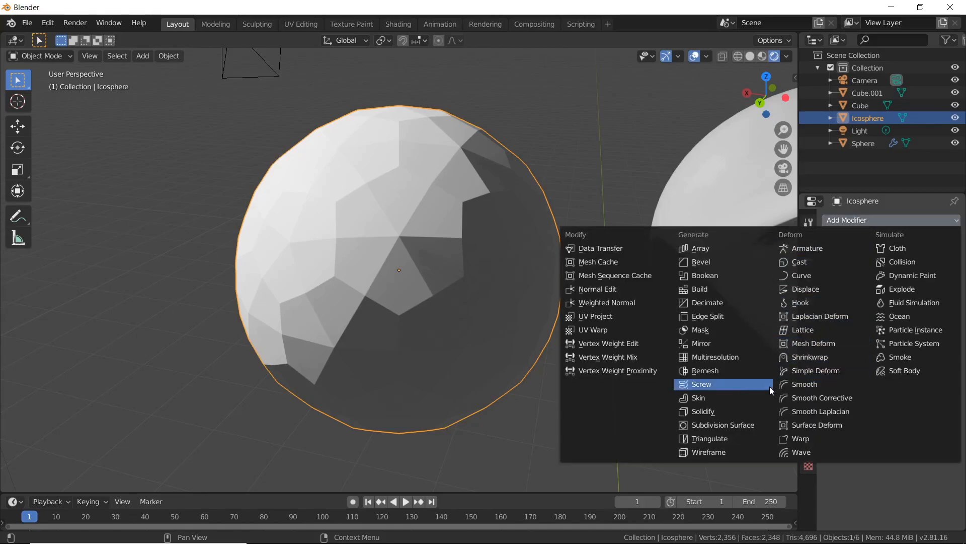
click(750, 428)
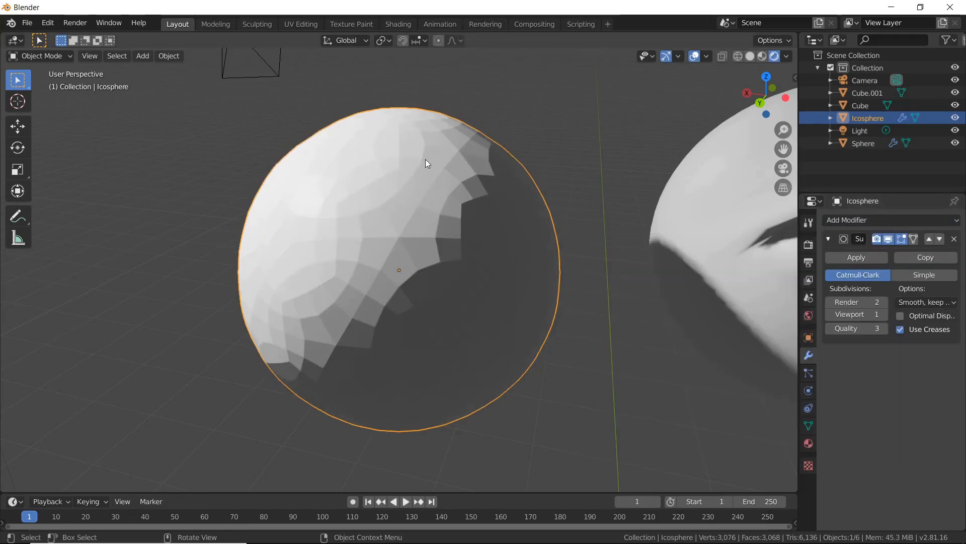
middle_drag(331, 230, 362, 232)
Step: Apply the icosphere's second Subdivision Surface modifier and add a third one
click(852, 258)
click(864, 221)
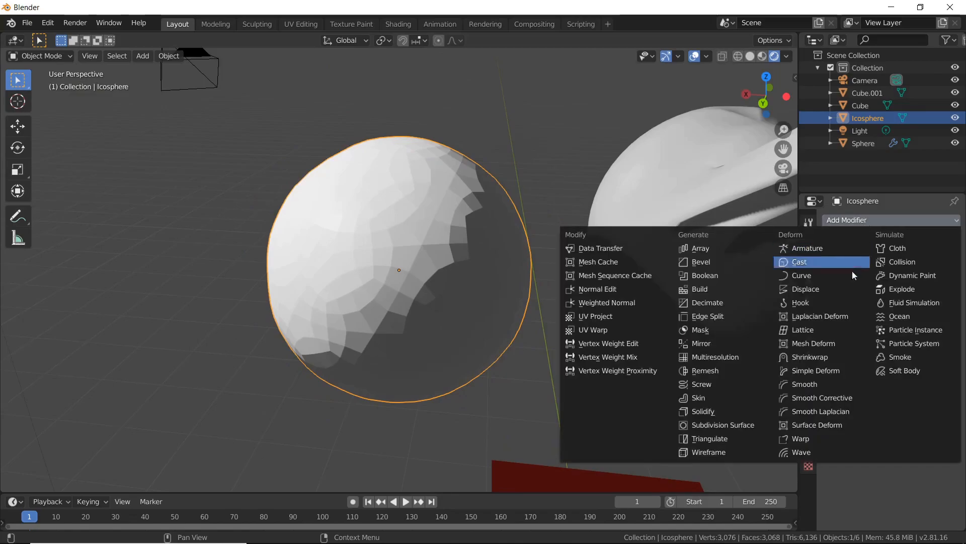
click(746, 423)
middle_drag(361, 278, 410, 282)
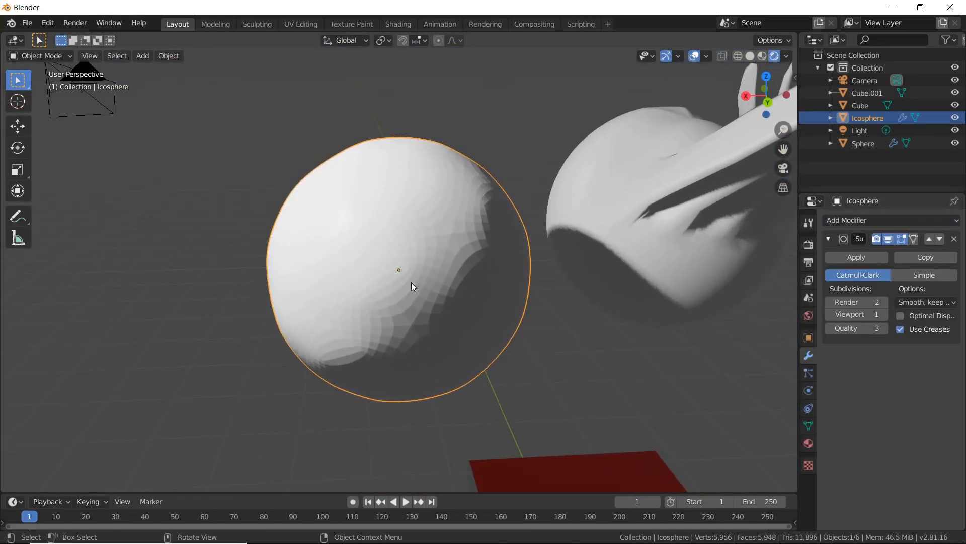
Step: Inspect the icosphere's subdivided mesh in Edit Mode, set vertex selection mode, and return to Object Mode
right_click(418, 264)
click(421, 265)
key(Tab)
middle_drag(385, 257, 496, 266)
scroll(403, 267, up, 3)
scroll(409, 267, down, 2)
middle_drag(408, 267, 179, 117)
click(85, 56)
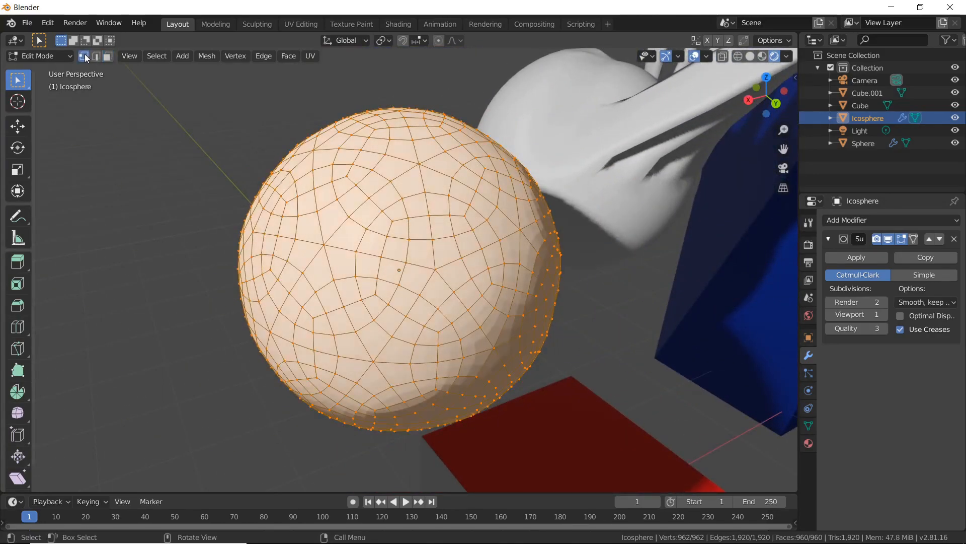
middle_drag(578, 263, 629, 255)
key(Tab)
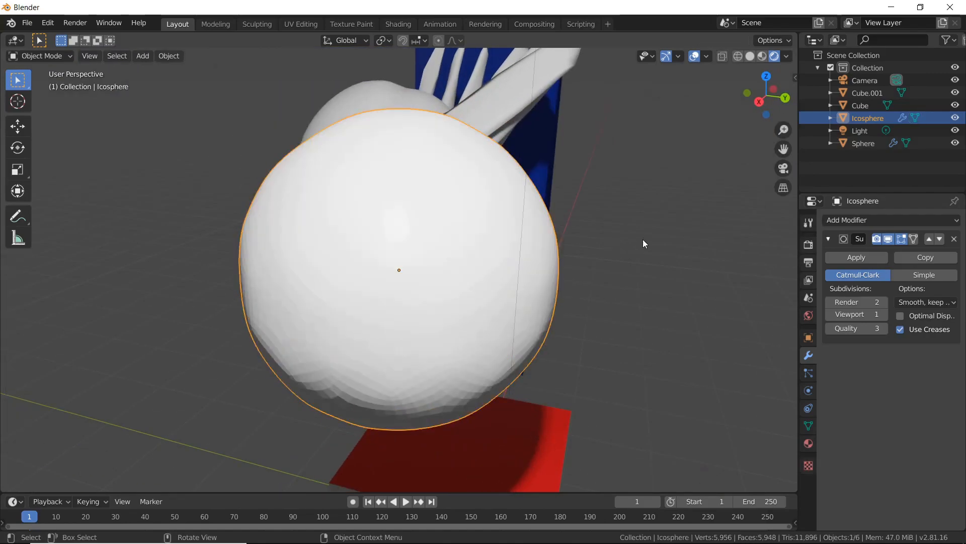
Step: Create a new material on the icosphere and set its base color to green, with hue 0.357 and saturation 1.000
scroll(656, 237, down, 3)
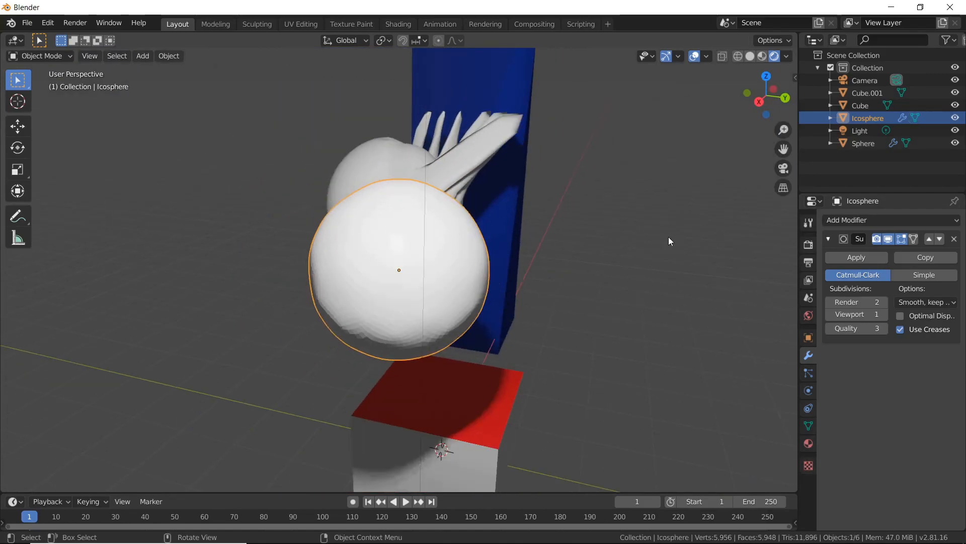
middle_drag(711, 240, 592, 238)
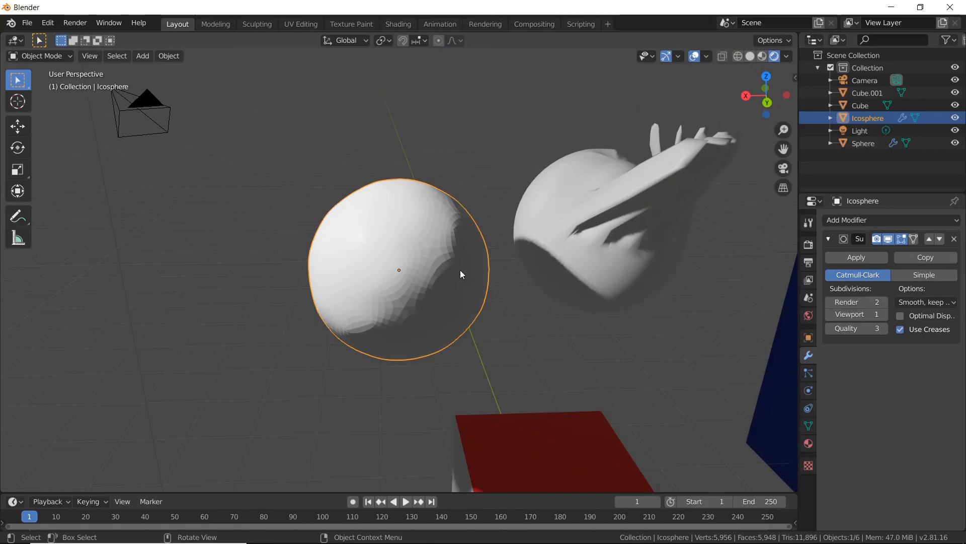
click(808, 443)
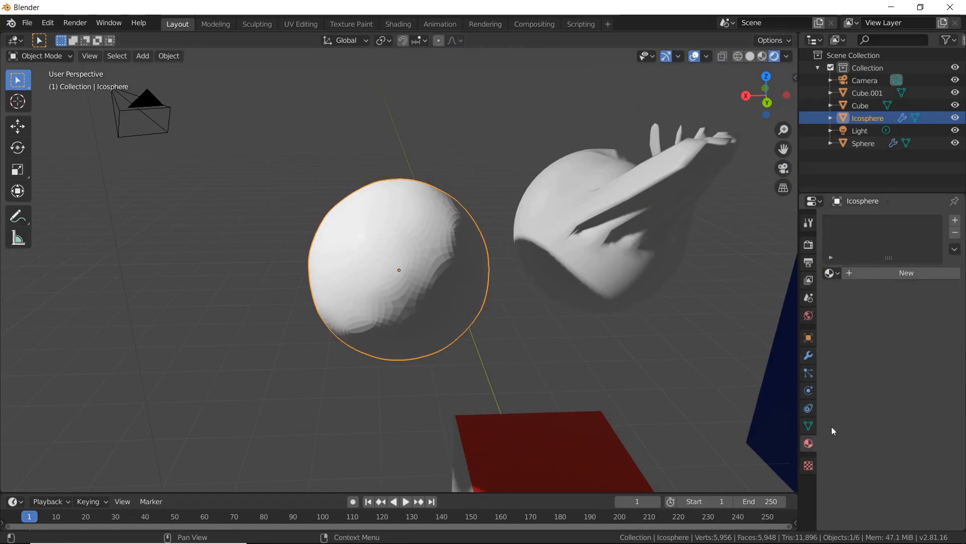
click(899, 274)
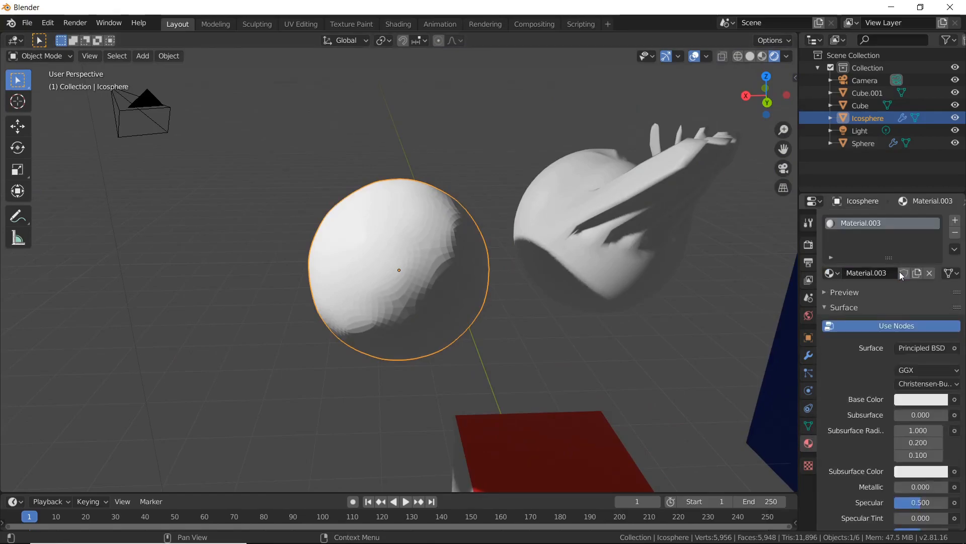
click(921, 398)
drag(883, 265, 846, 238)
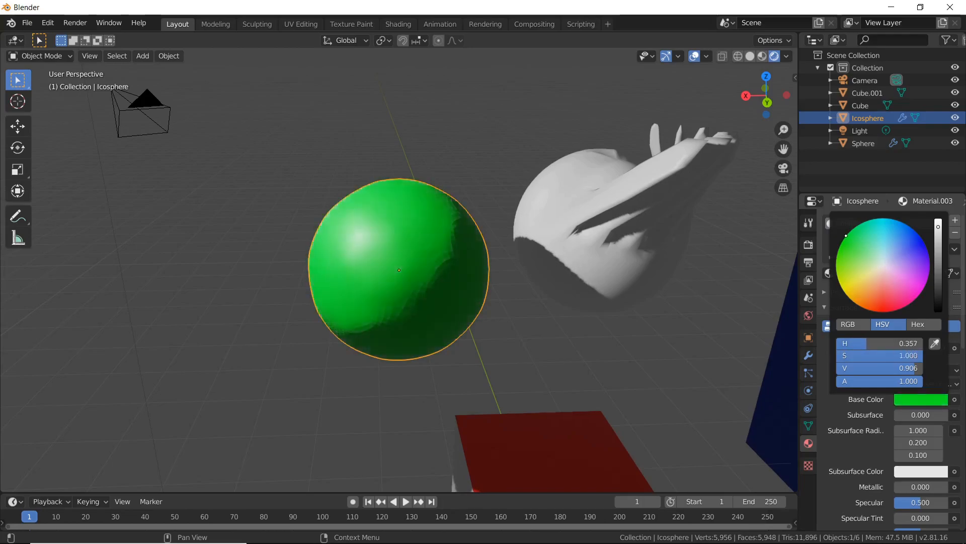
middle_drag(647, 271, 586, 244)
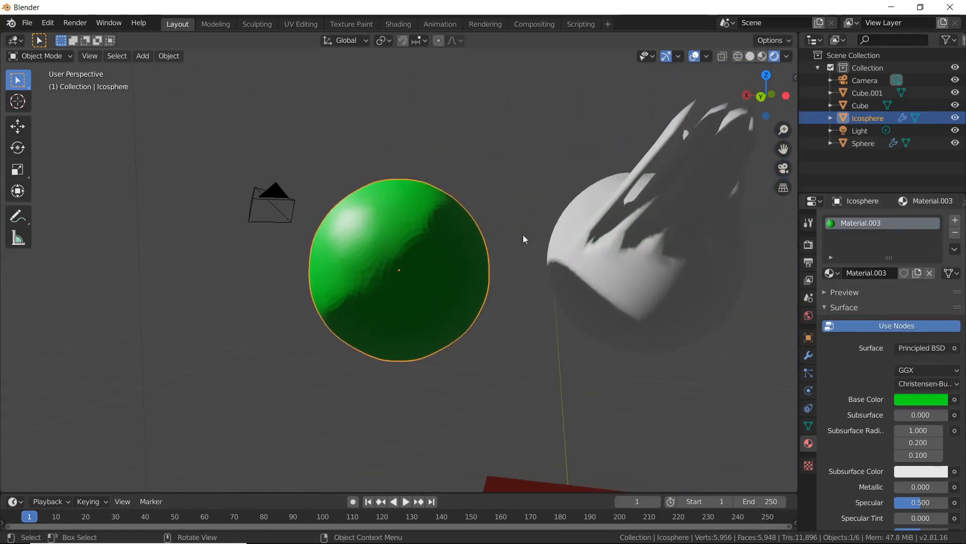
Step: Enter Edit Mode on the green icosphere, select its topmost vertex and try moving it upward
mouse_move(394, 194)
middle_down()
mouse_move(404, 201)
mouse_move(402, 186)
middle_up()
key(Tab)
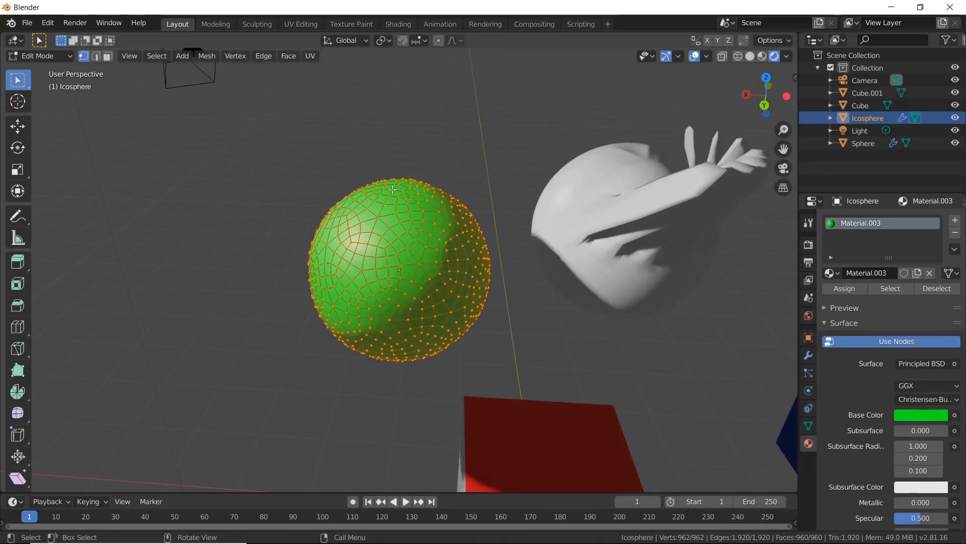
scroll(401, 200, up, 2)
click(401, 142)
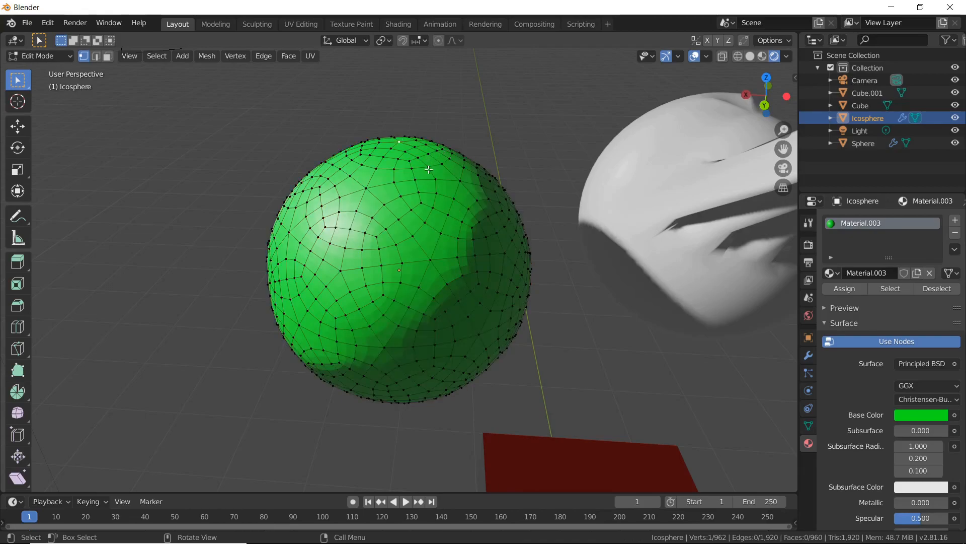
key(g)
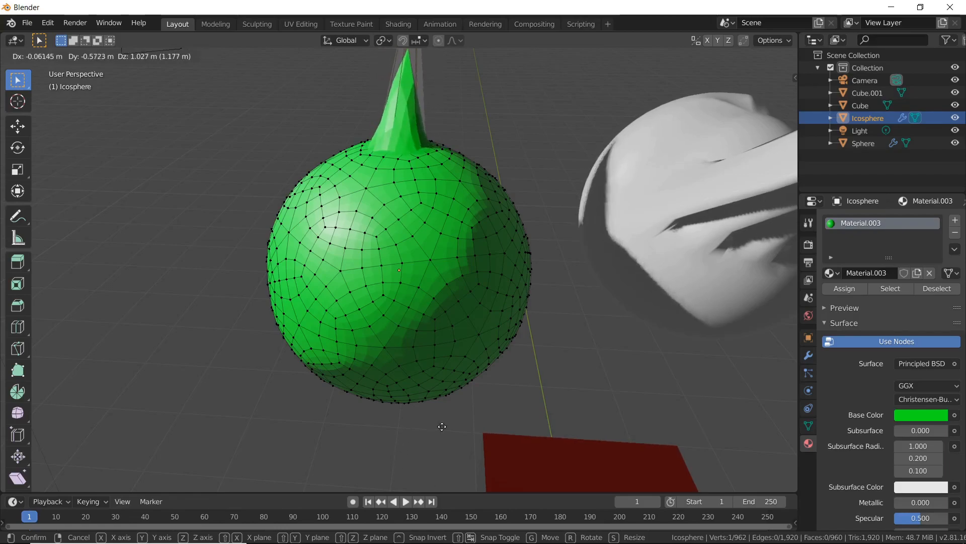
key(Escape)
Step: Enable proportional editing and try pulling the top vertex upward with smooth falloff
key(o)
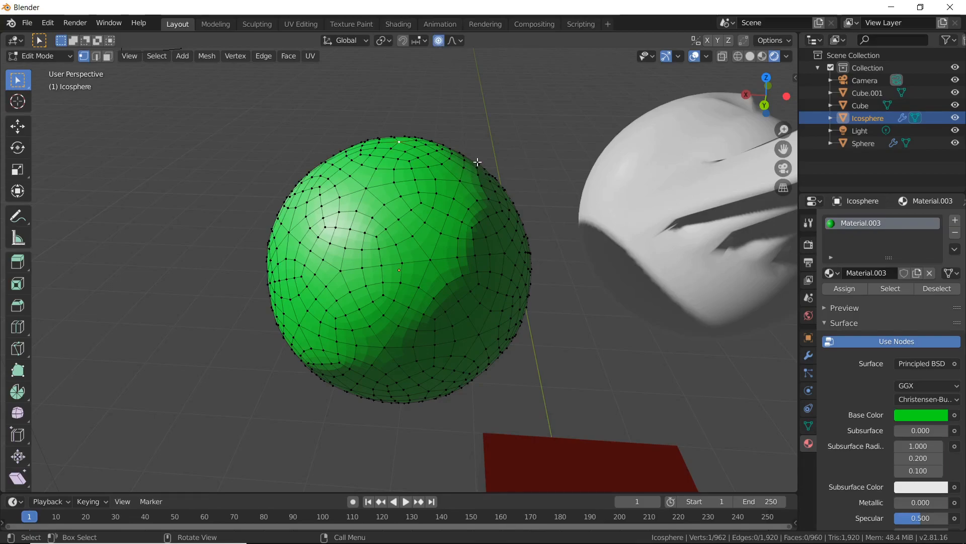
key(g)
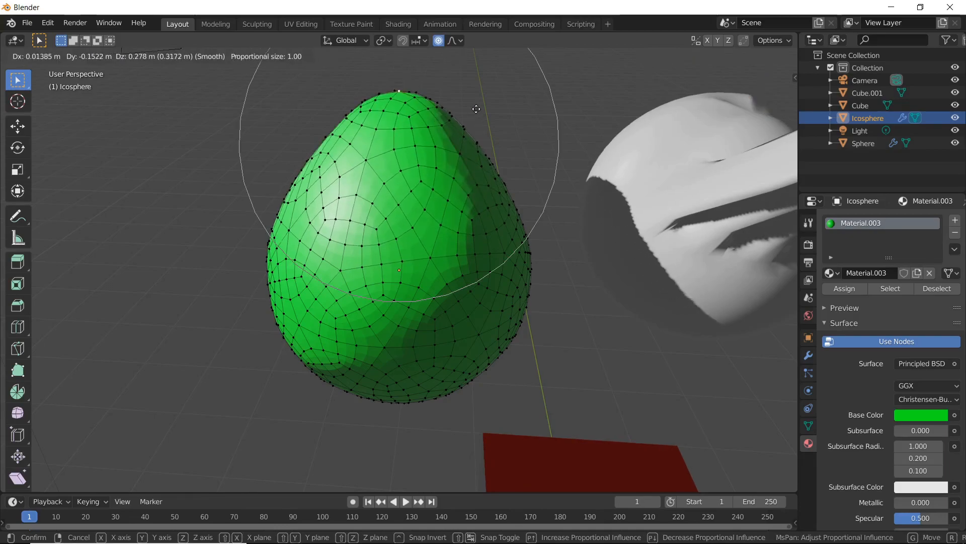
right_click(481, 102)
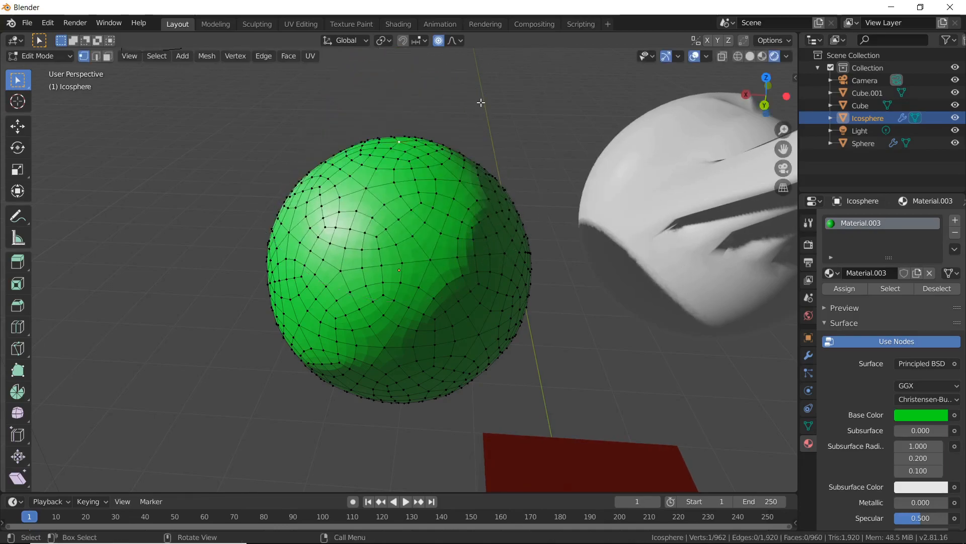
Step: In front view, pull the icosphere's top vertex upward with varied proportional influence to form a smooth teardrop, and return to Object Mode
key(KP_3)
key(g)
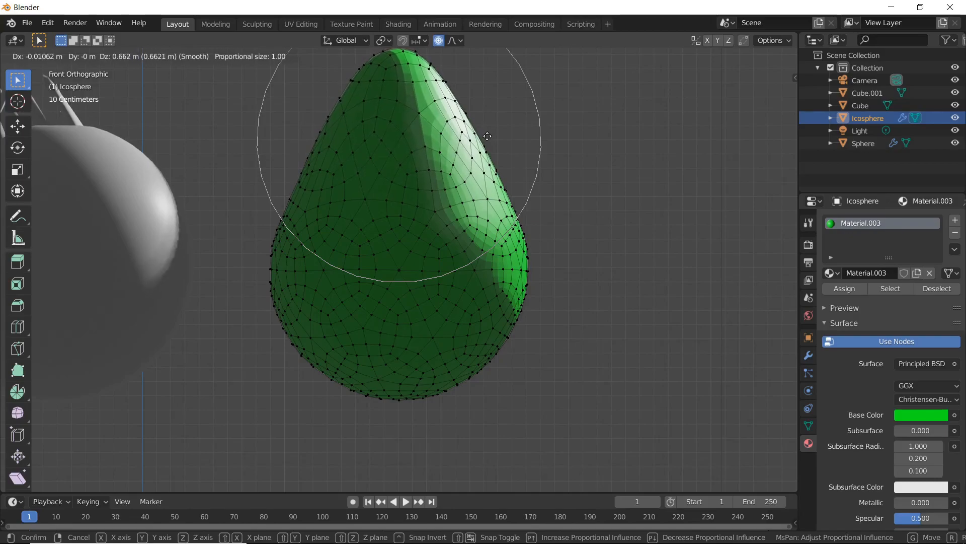
scroll(488, 134, down, 4)
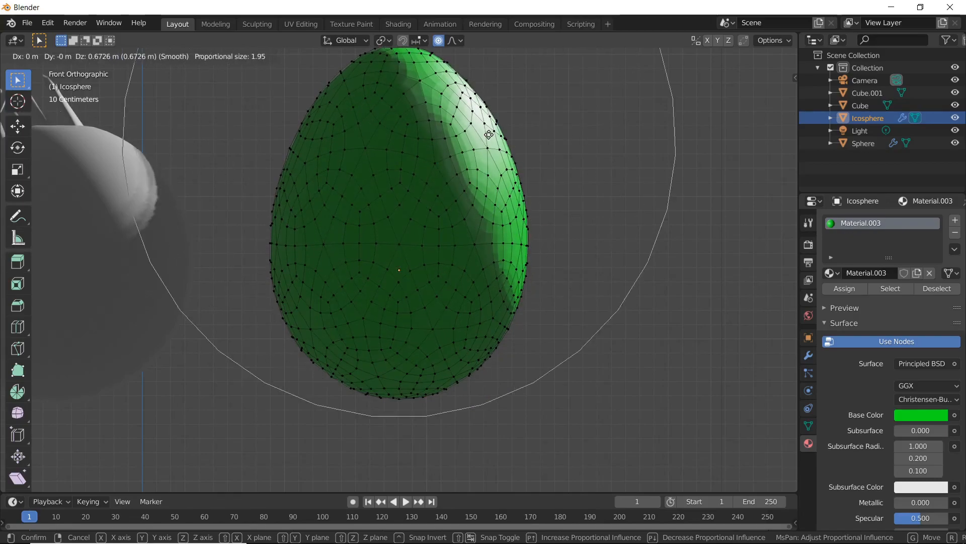
scroll(489, 134, up, 12)
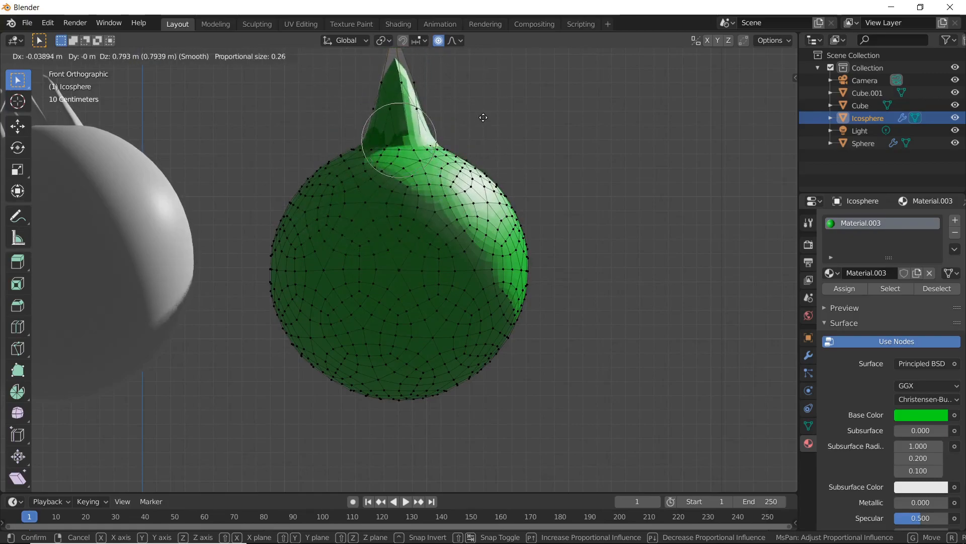
scroll(483, 117, down, 14)
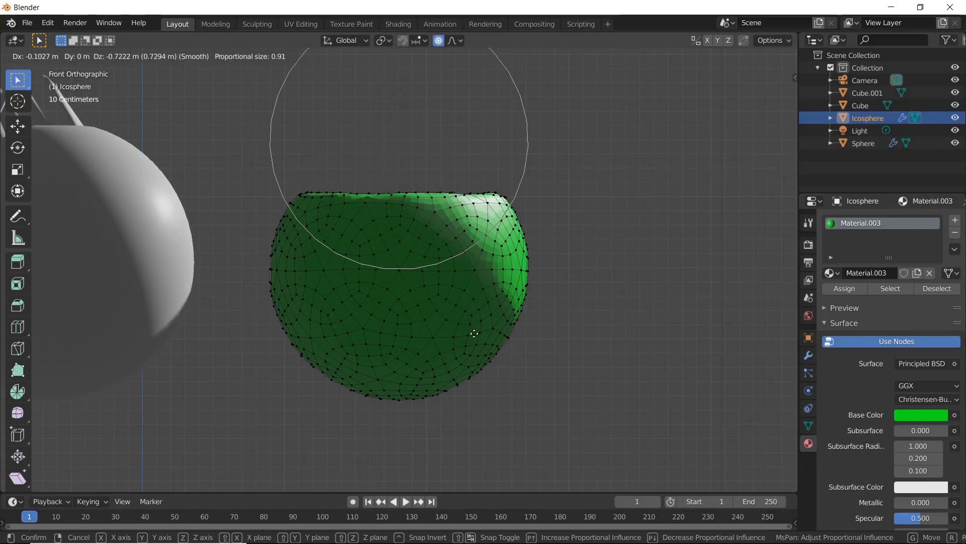
click(482, 169)
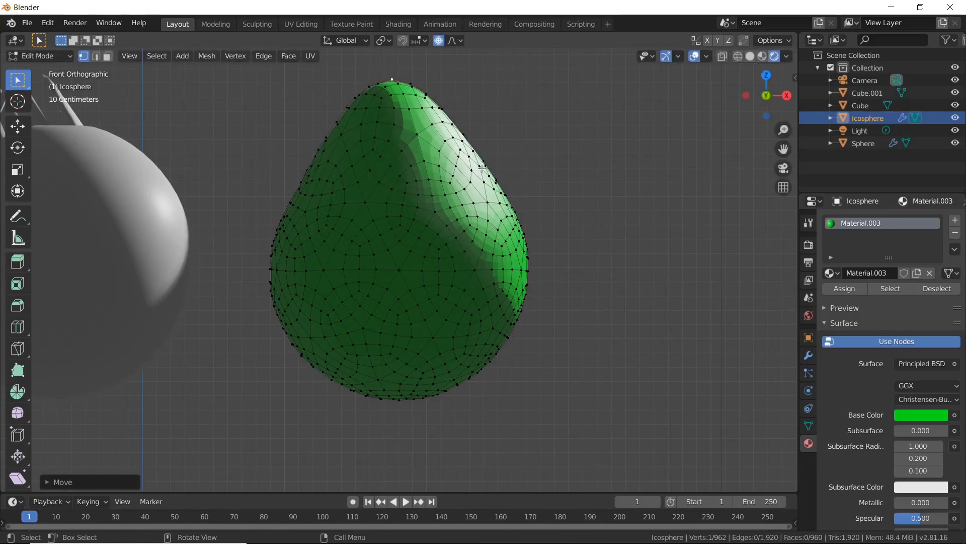
middle_drag(485, 237, 605, 272)
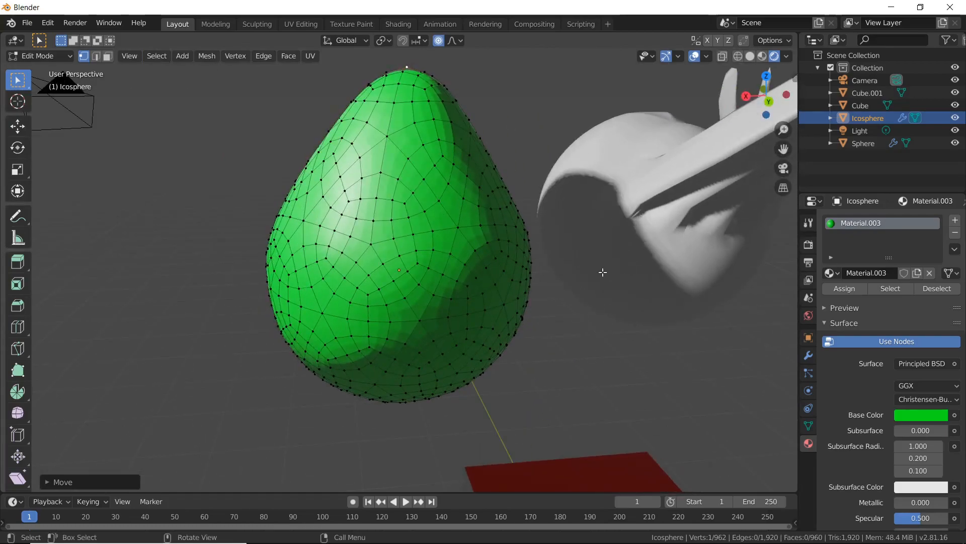
key(Tab)
Step: Add a plane at the scene's center and scale it up into a large floor extending beneath all the objects
middle_drag(467, 265, 465, 312)
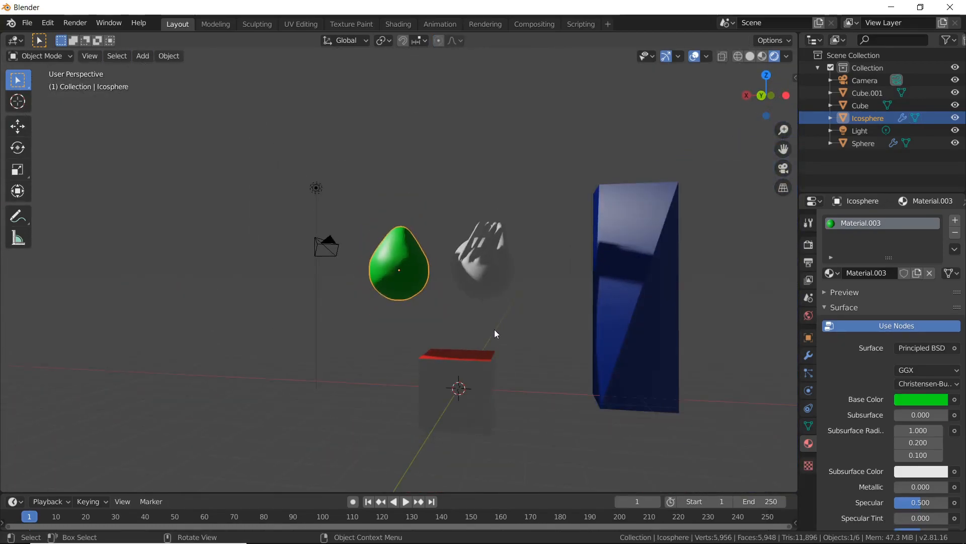
key(shift+a)
mouse_move(492, 300)
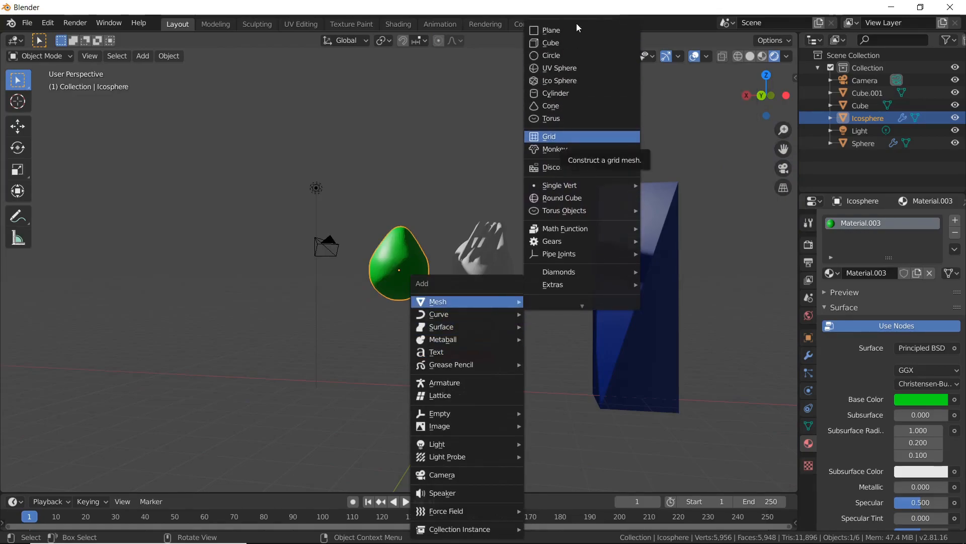
click(571, 31)
middle_drag(485, 336, 486, 375)
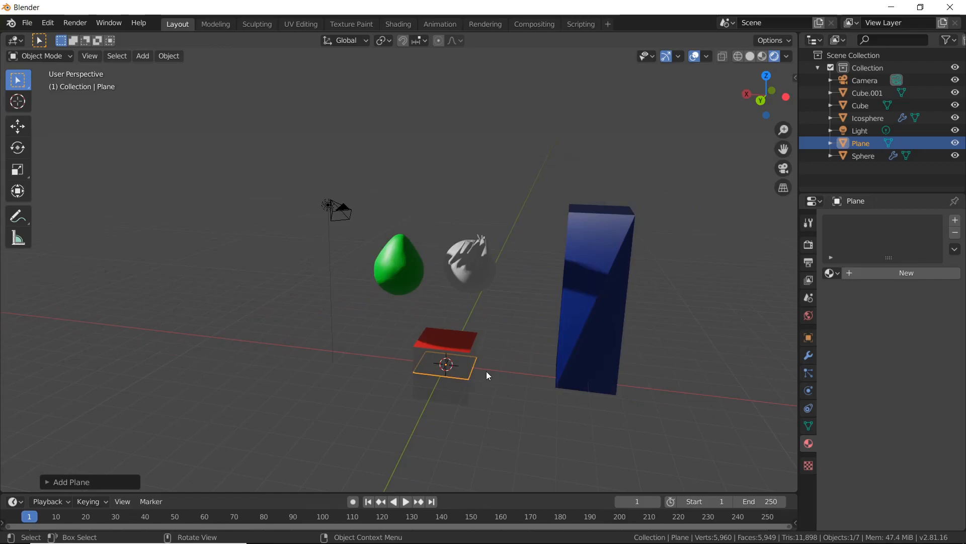
key(s)
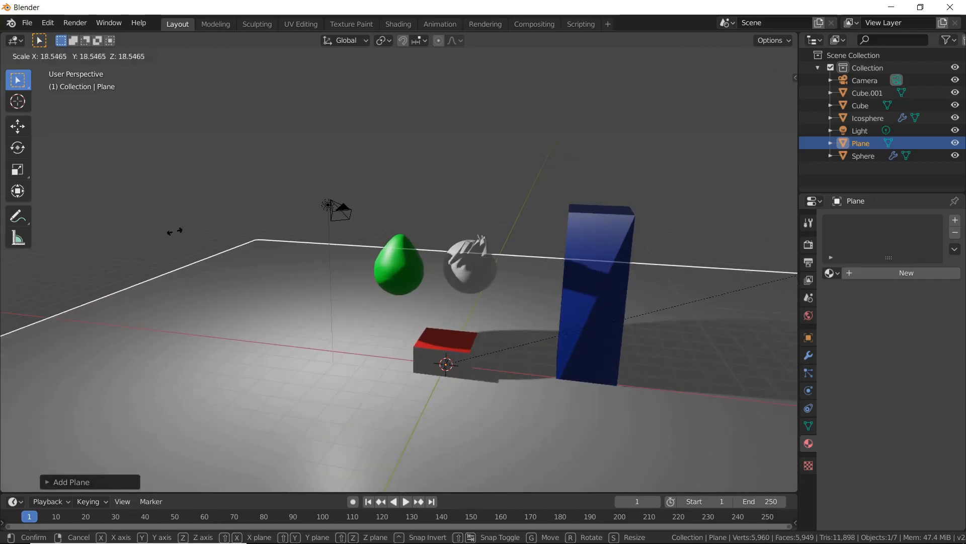
click(373, 206)
Step: Raise the red-topped cube about 1 m along the Z axis so it stands on the floor plane
click(457, 361)
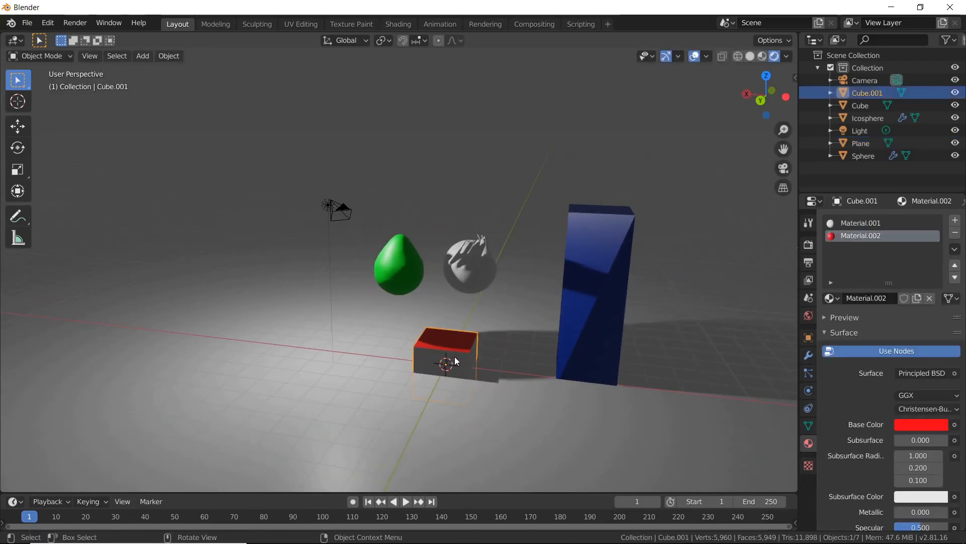
key(g)
key(z)
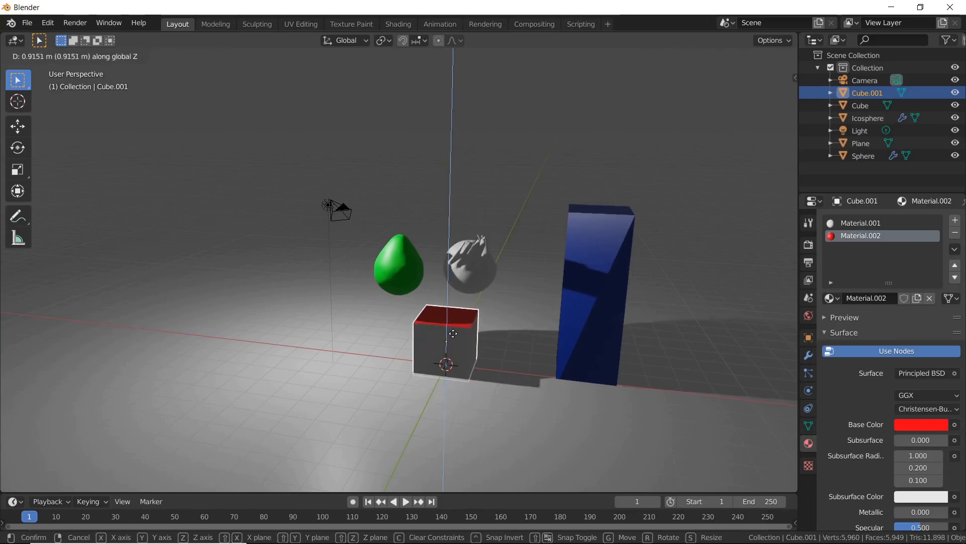
click(453, 334)
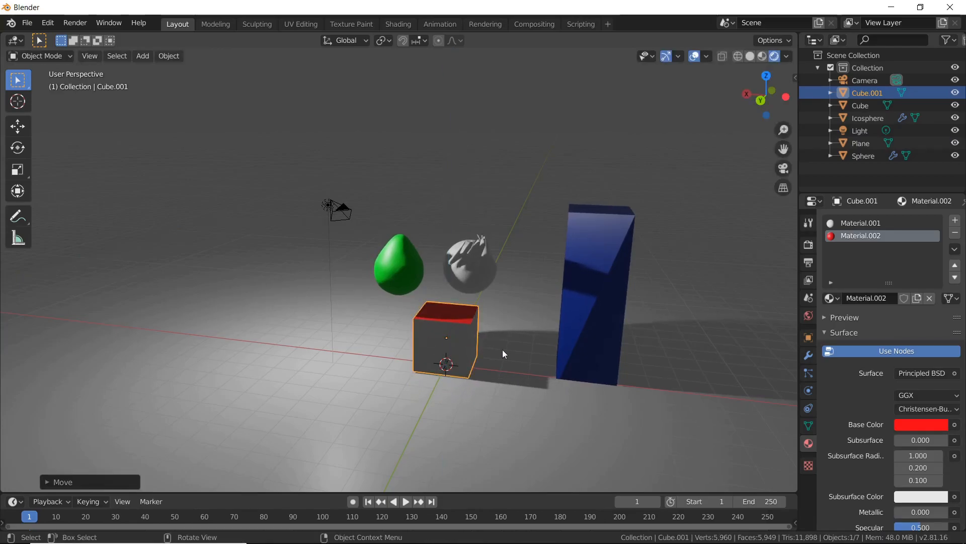
key(g)
key(z)
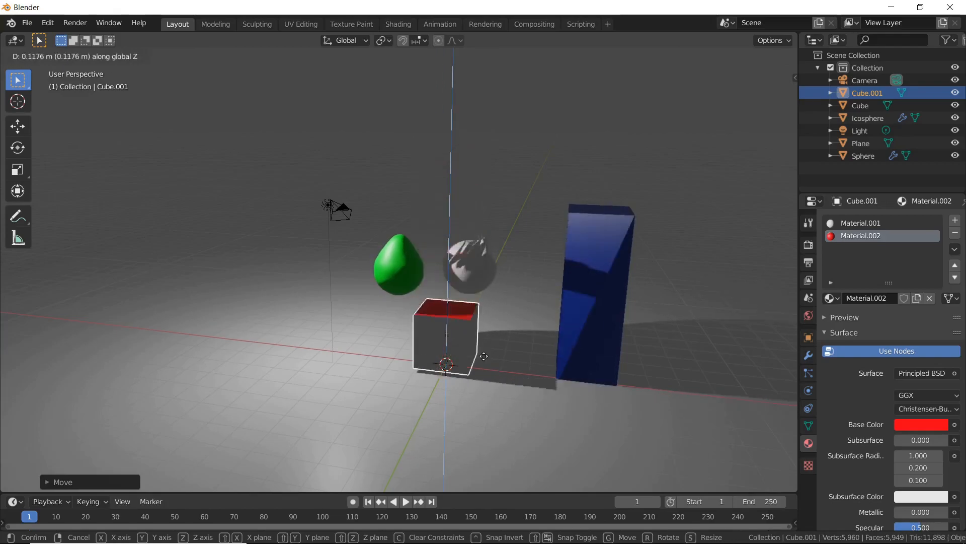
click(475, 303)
Step: Move the spiky sphere and the tall blue block away from the red-topped cube, to opposite sides of it
middle_drag(475, 303, 406, 292)
click(374, 229)
key(g)
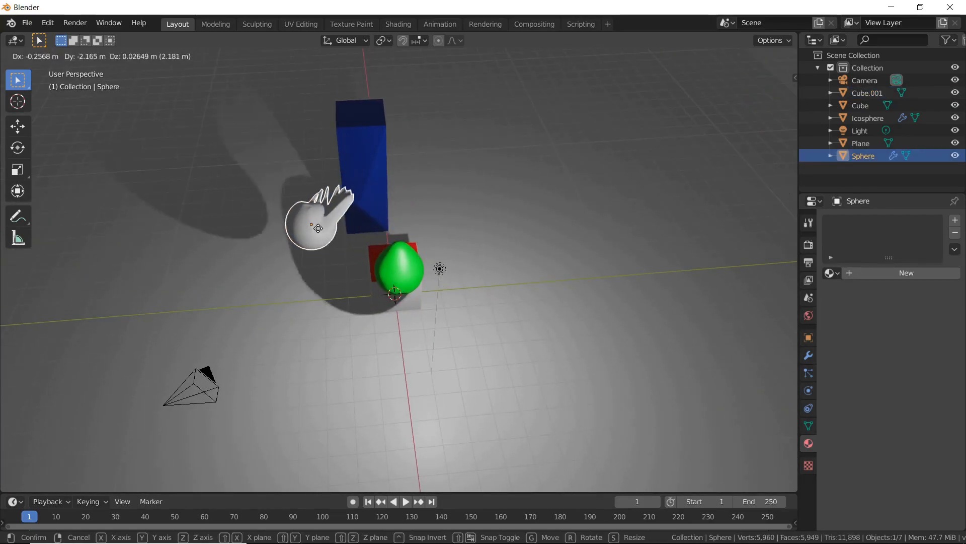
click(292, 234)
click(367, 156)
key(g)
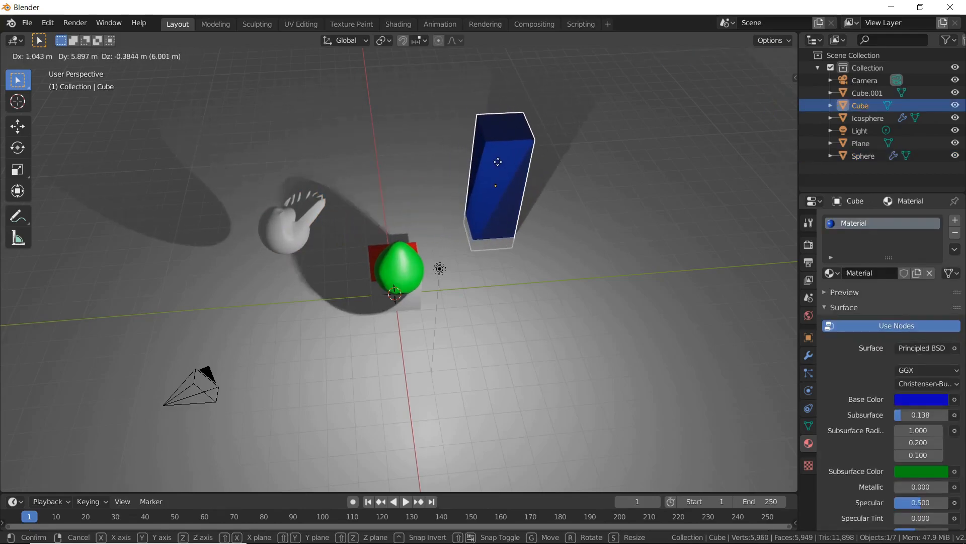
click(498, 154)
Step: Move the green icosphere away from the red-topped cube into open space above the floor
middle_drag(378, 334, 410, 264)
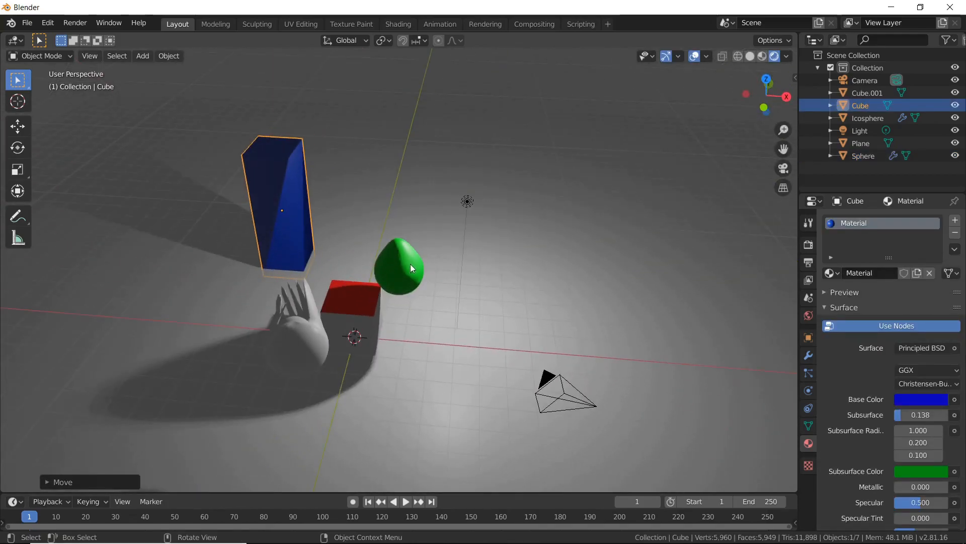
click(410, 264)
key(g)
click(572, 263)
Step: Select the point light above the floor and change its color to a pale pink
middle_drag(570, 264, 253, 280)
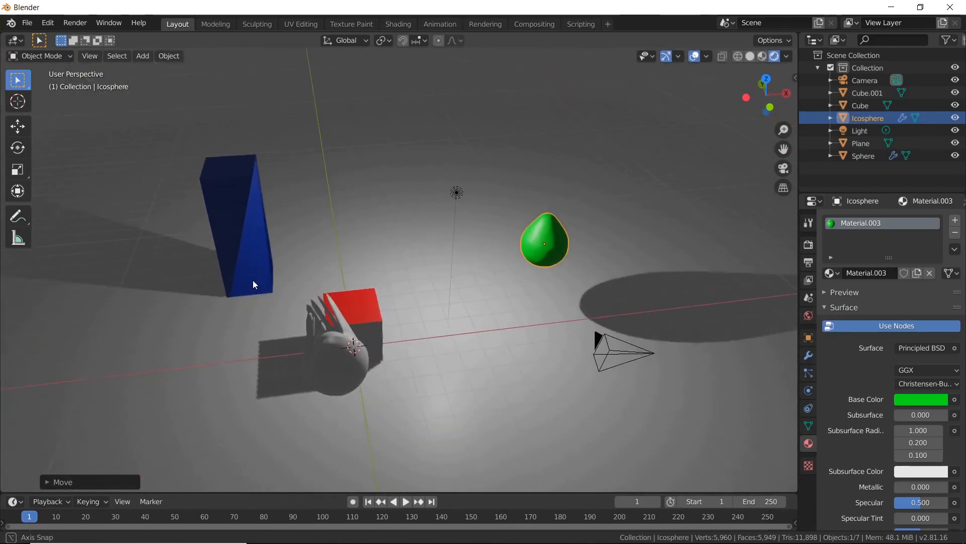
click(458, 193)
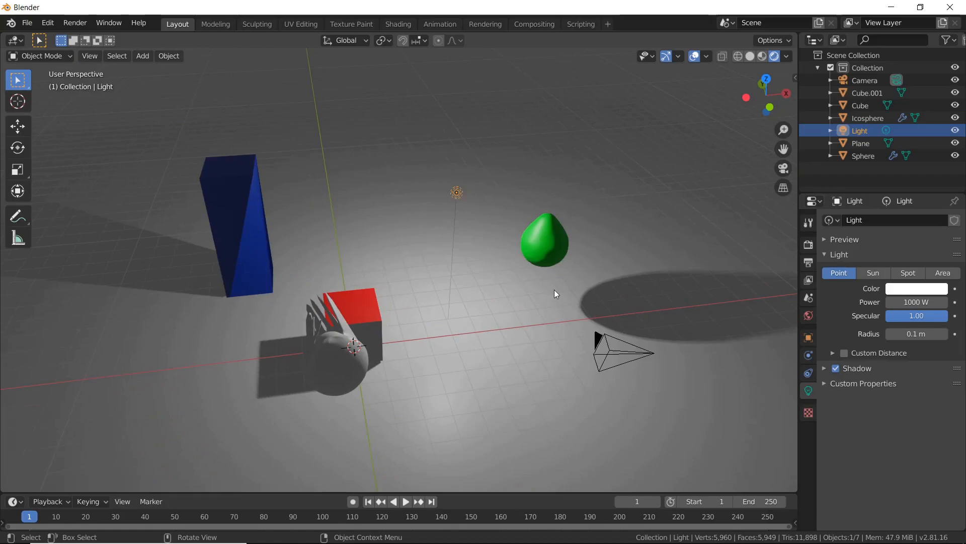
middle_drag(555, 292, 511, 281)
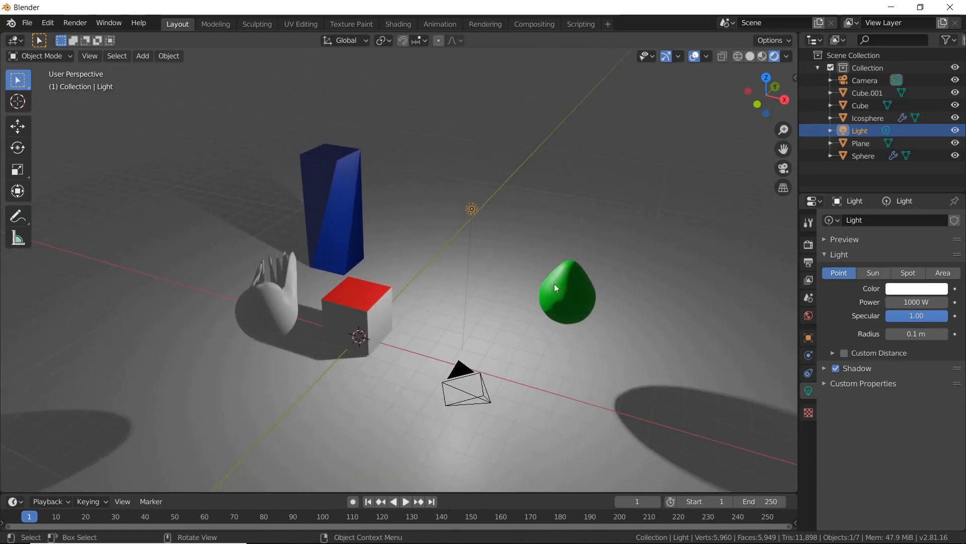
middle_drag(509, 239, 559, 224)
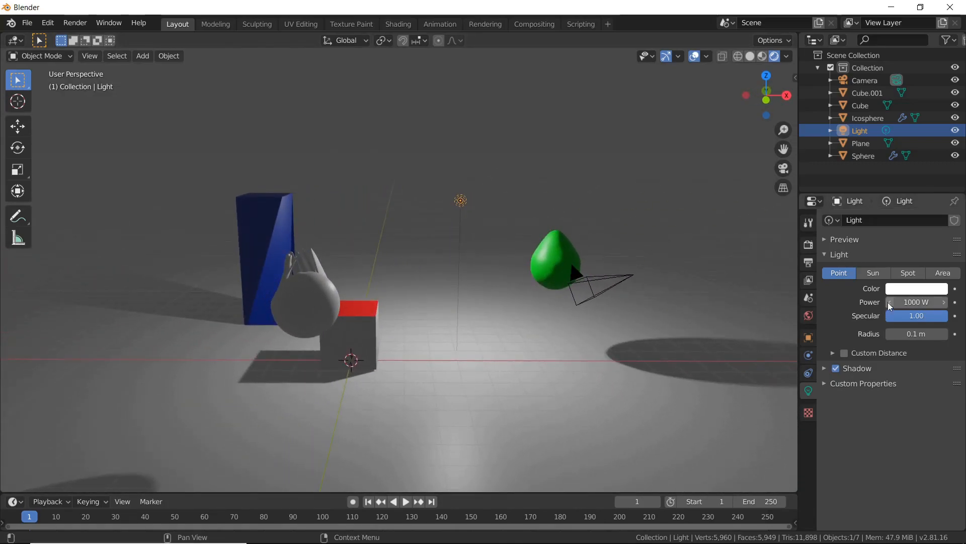
click(903, 291)
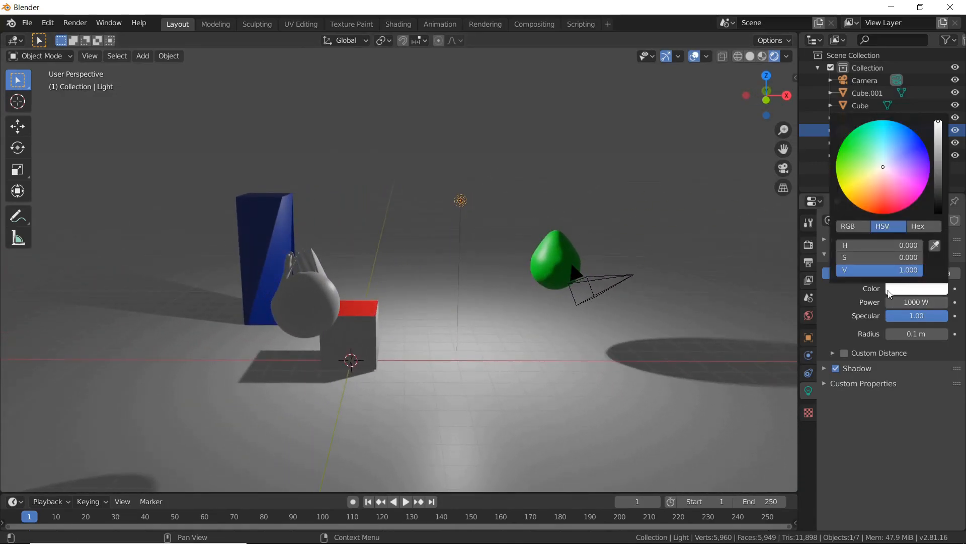
click(908, 292)
drag(890, 190, 874, 165)
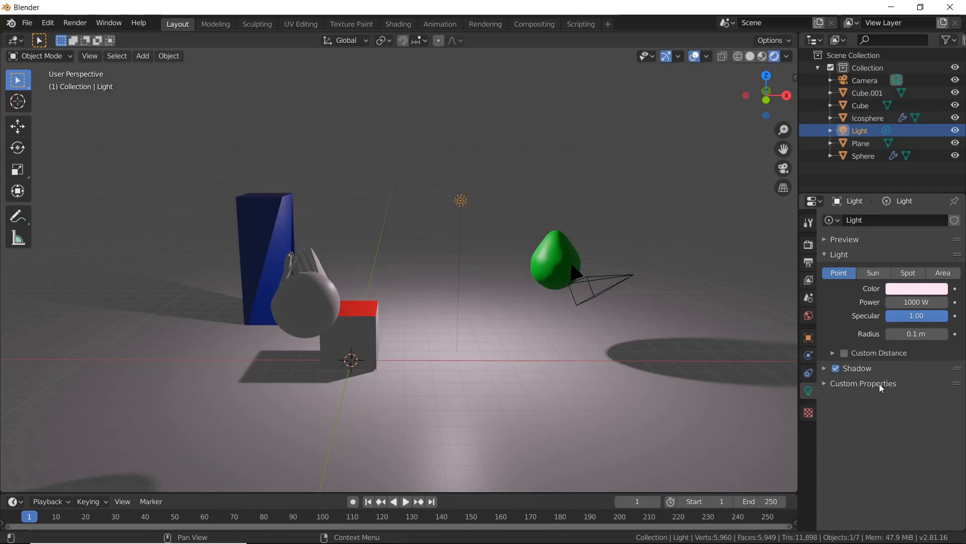
Step: Expand the light's shadow settings, try the Sun light type on the scene, and switch it back to Point
click(826, 369)
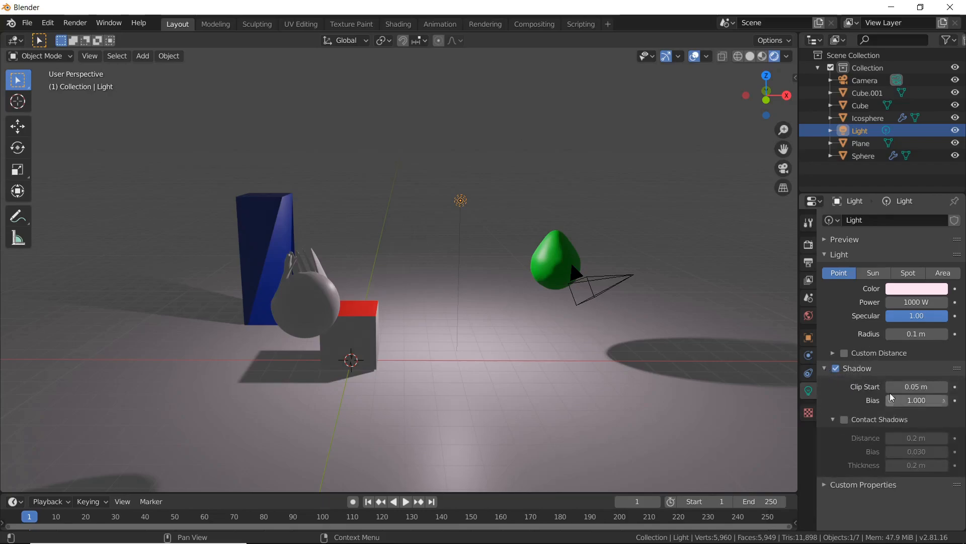
click(869, 275)
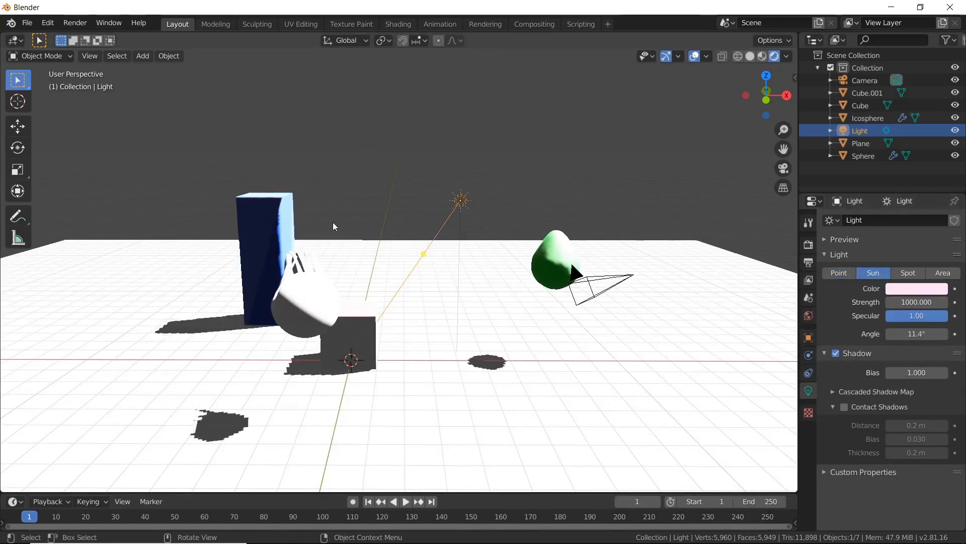
middle_drag(511, 215, 434, 225)
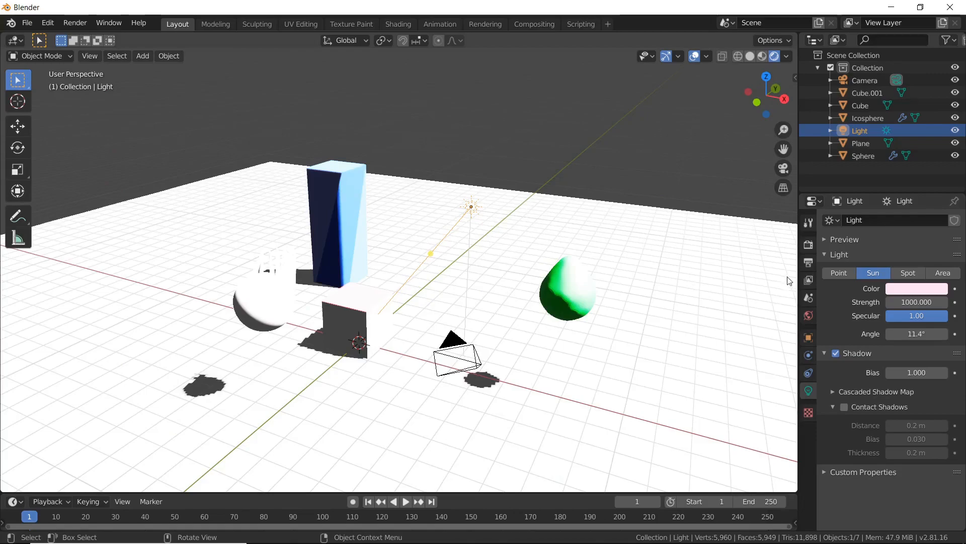
click(841, 272)
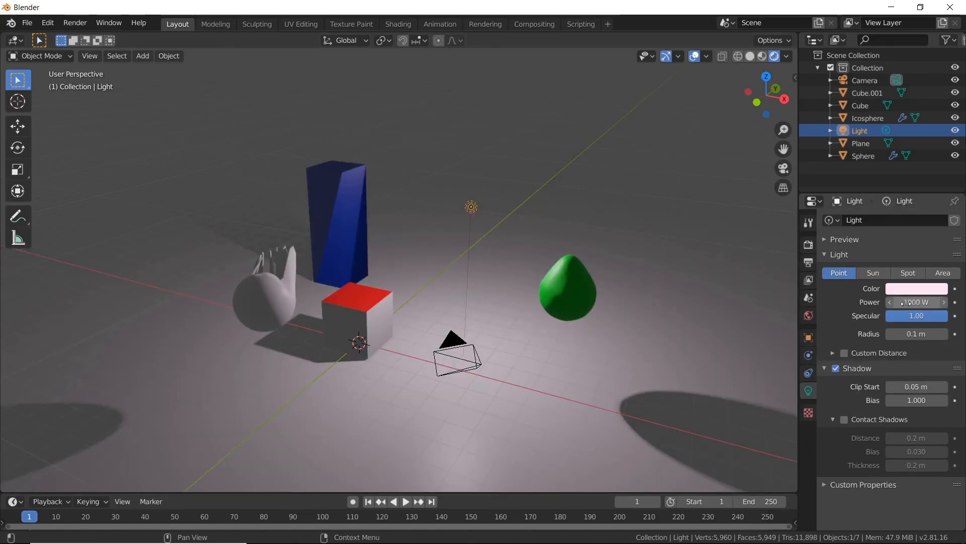
Step: Add a separate Sun light to the scene
key(shift+a)
mouse_move(480, 267)
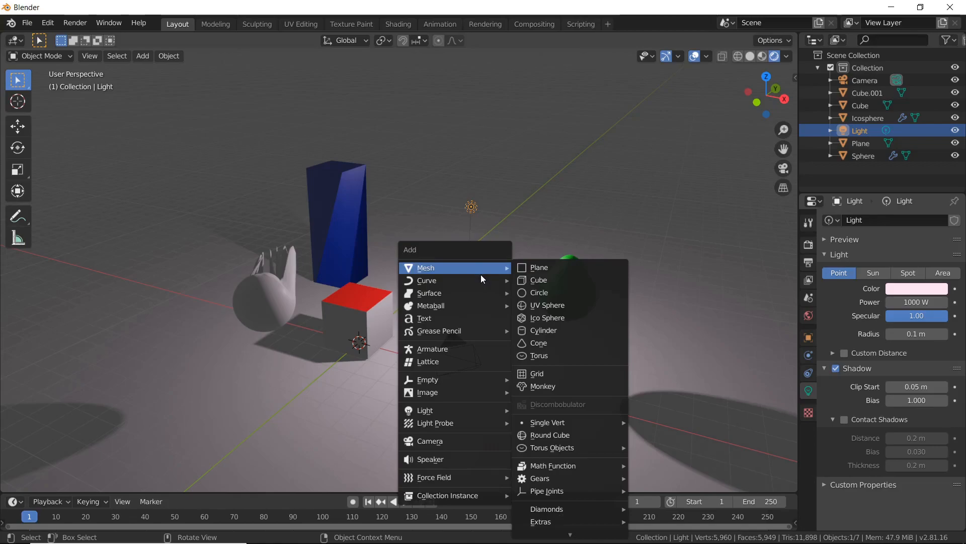
mouse_move(481, 293)
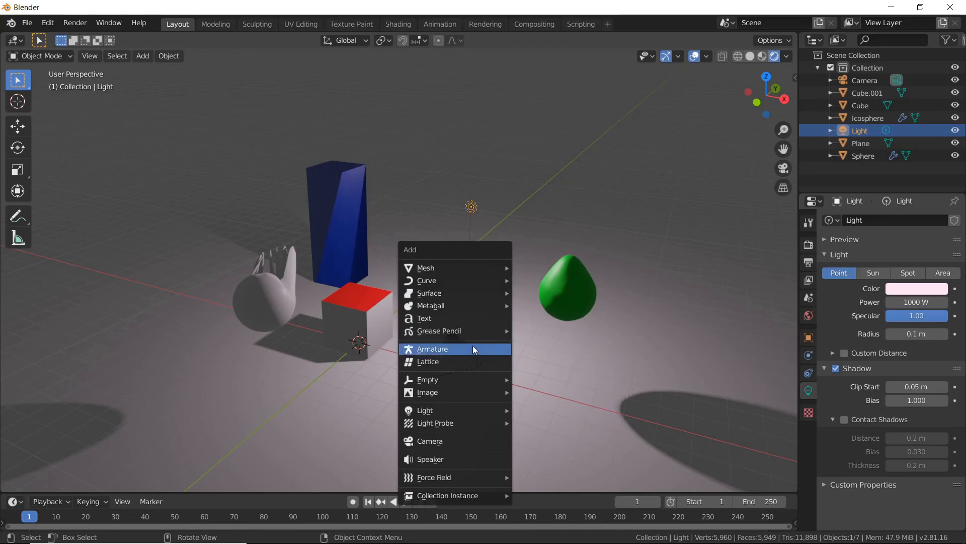
mouse_move(473, 410)
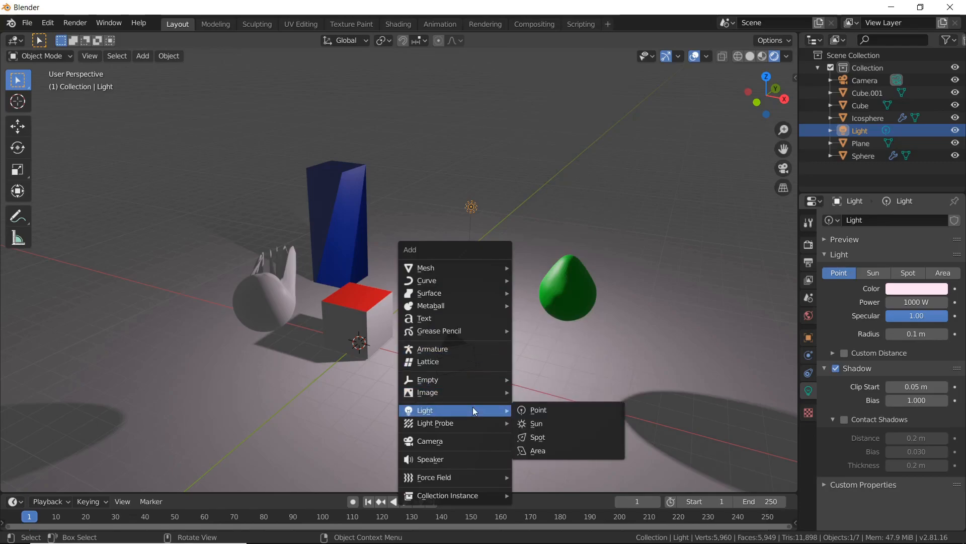
click(558, 422)
Step: Raise the new Sun light along the Z axis until it sits high above the objects
middle_drag(598, 306, 441, 298)
scroll(441, 298, down, 5)
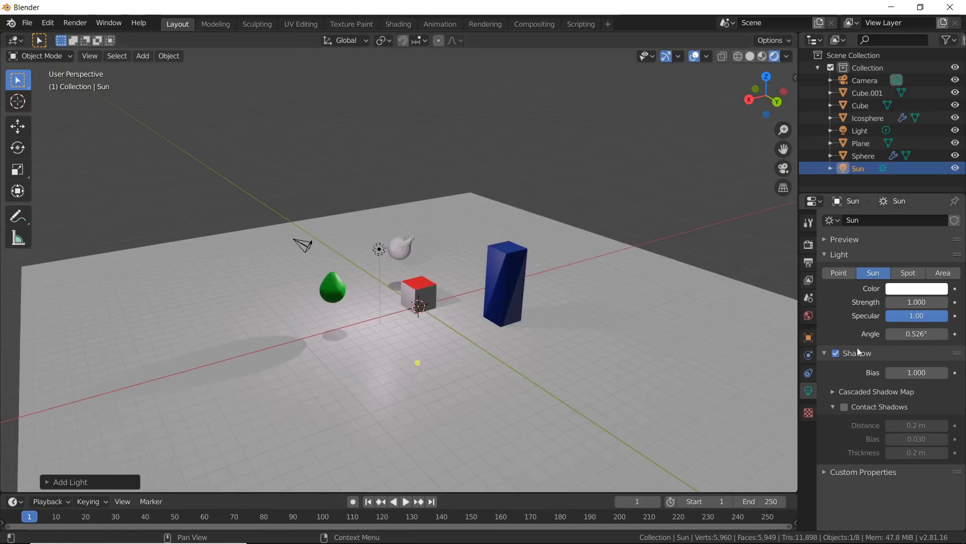
scroll(357, 177, down, 2)
scroll(267, 177, down, 5)
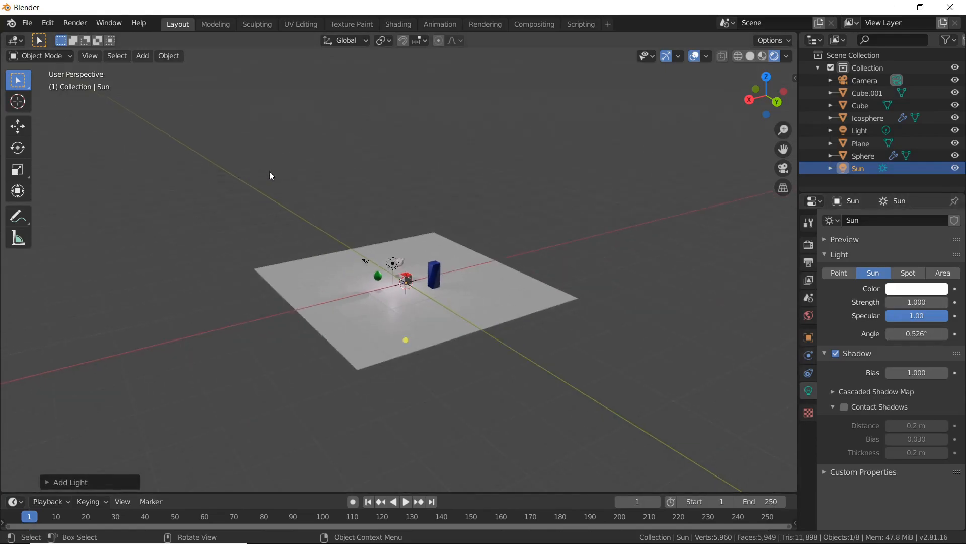
scroll(369, 209, up, 7)
scroll(369, 211, up, 1)
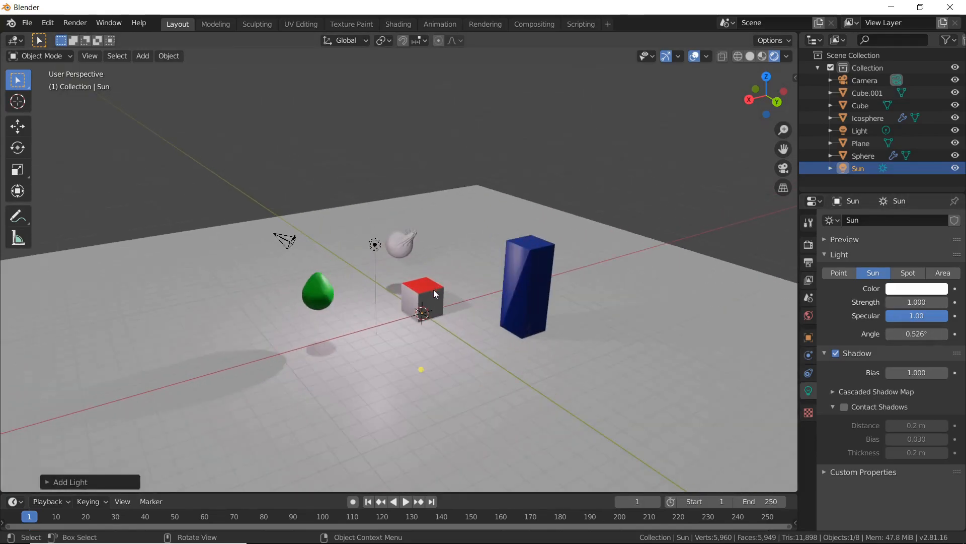
key(g)
key(z)
click(394, 130)
Step: Rotate the Sun light so its beam slants across the objects, adjusting its direction around the global Z axis
middle_drag(394, 129, 454, 290)
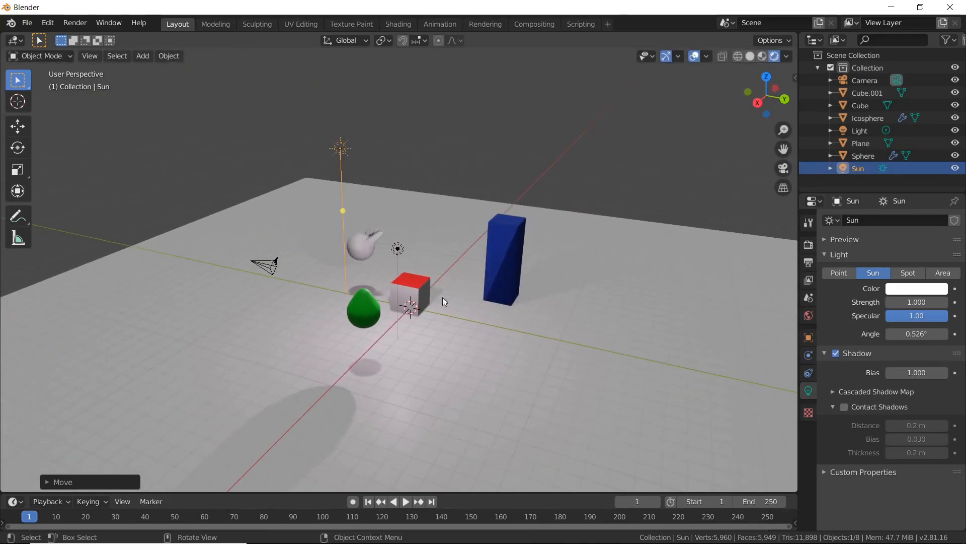
key(r)
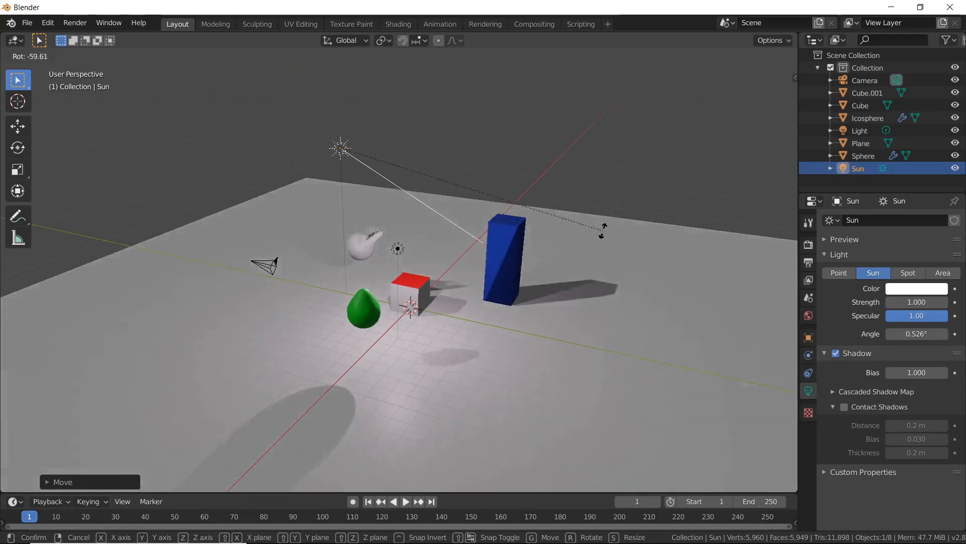
click(579, 265)
key(r)
key(z)
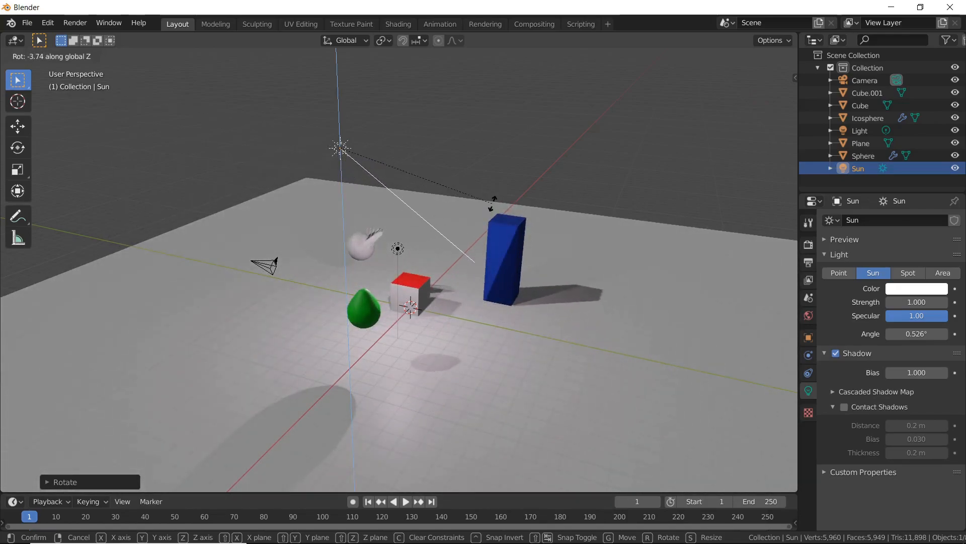
click(494, 191)
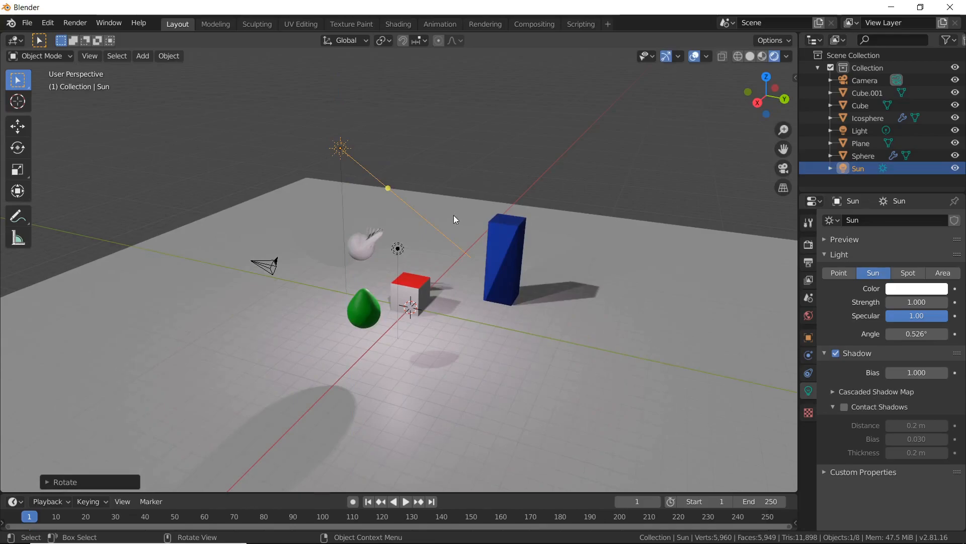
Step: Delete the Sun light from the scene
middle_drag(466, 213, 415, 235)
key(x)
click(419, 236)
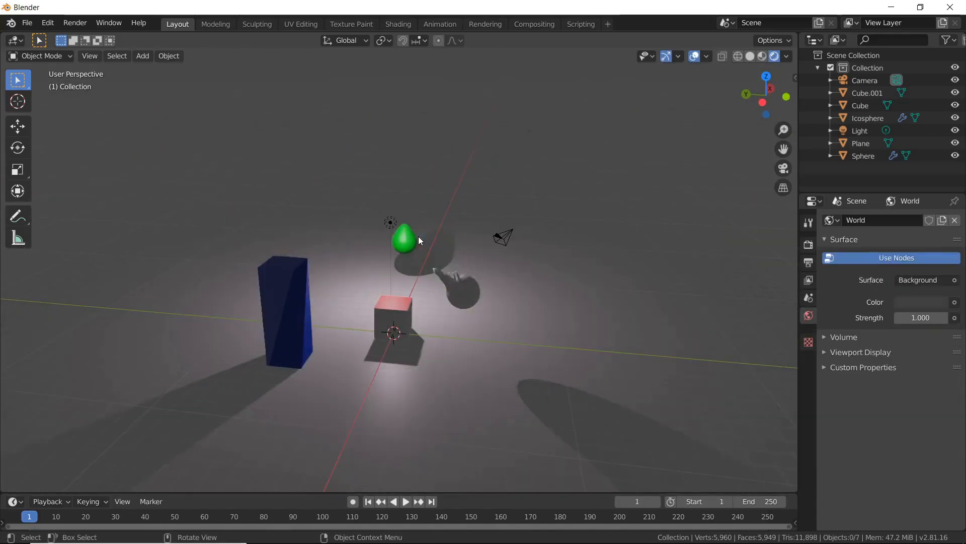
Step: Select the remaining point light, change its type to Spot, and try moving the spotlight toward the green drop
middle_drag(545, 275, 455, 258)
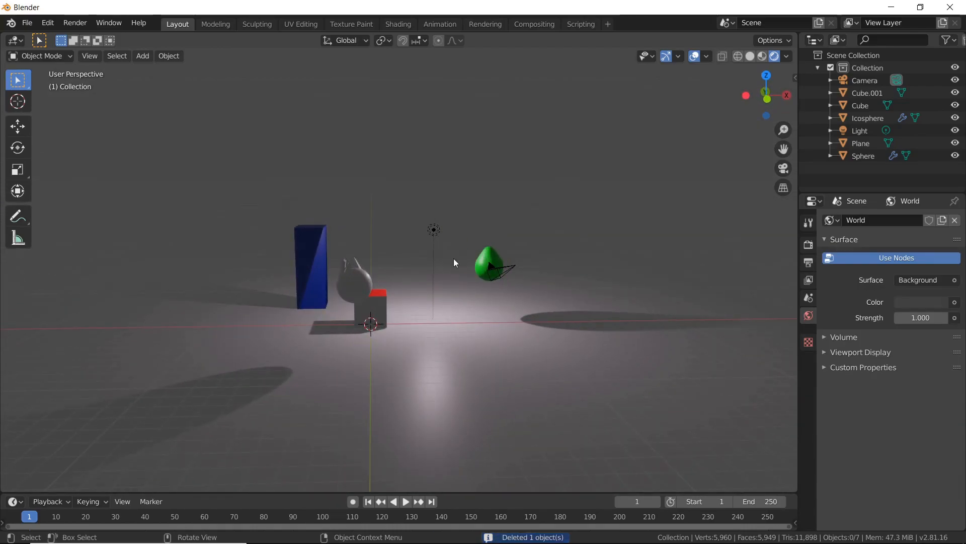
click(438, 229)
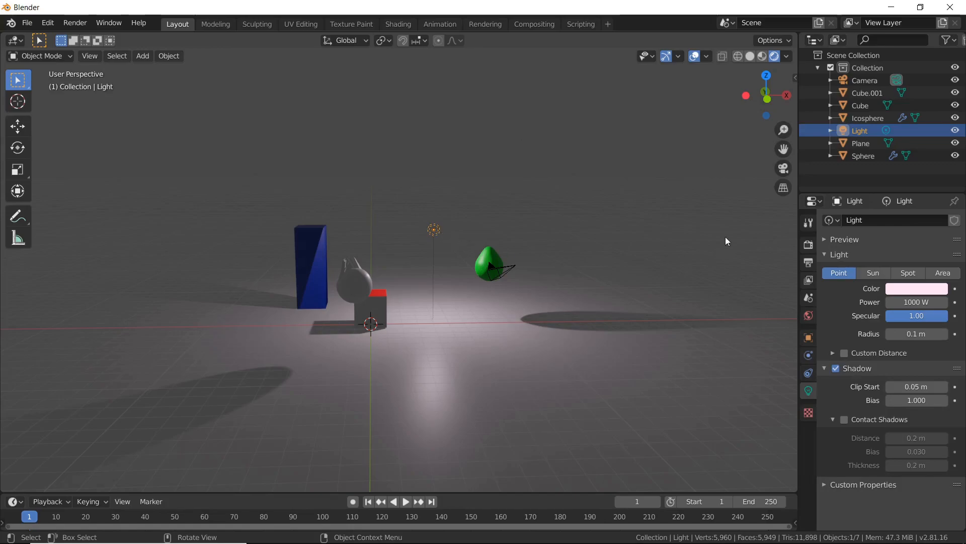
click(913, 275)
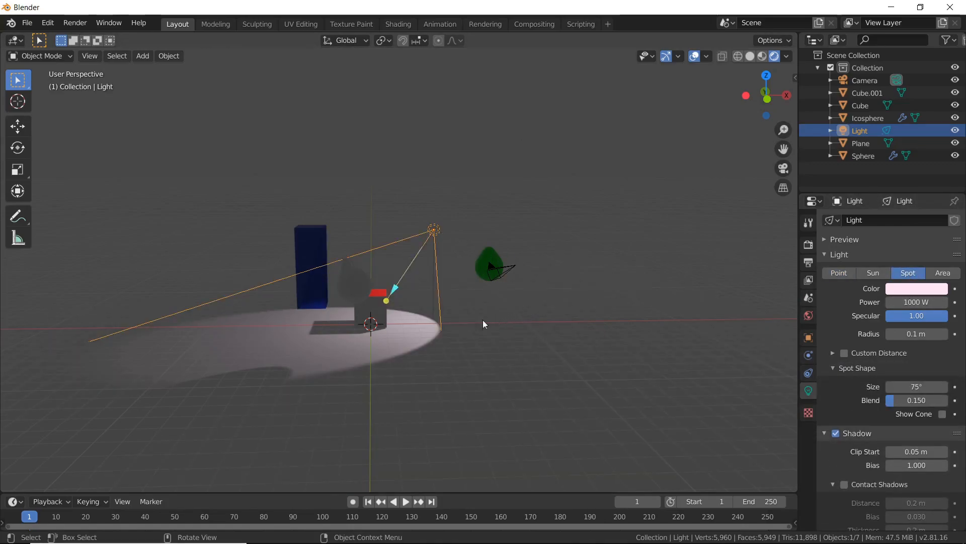
middle_drag(442, 364, 327, 378)
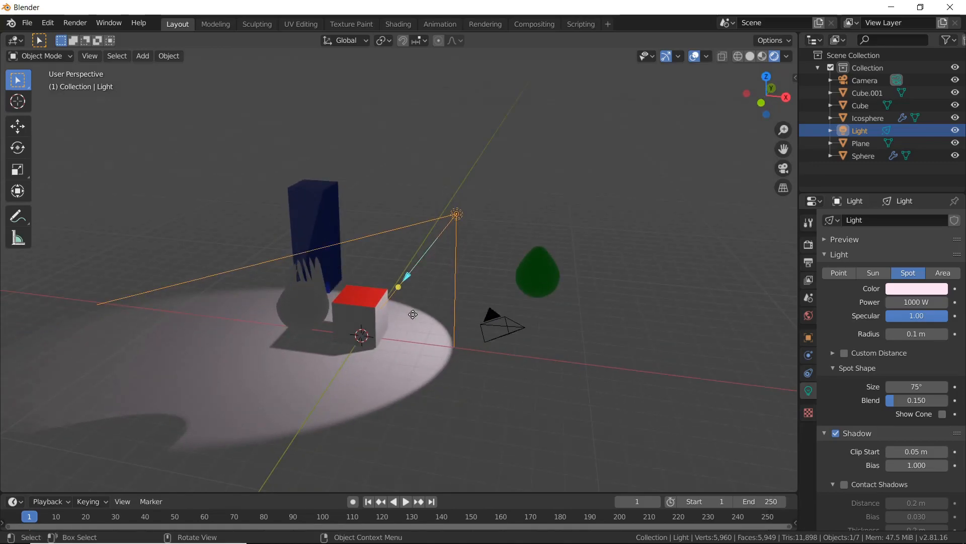
key(g)
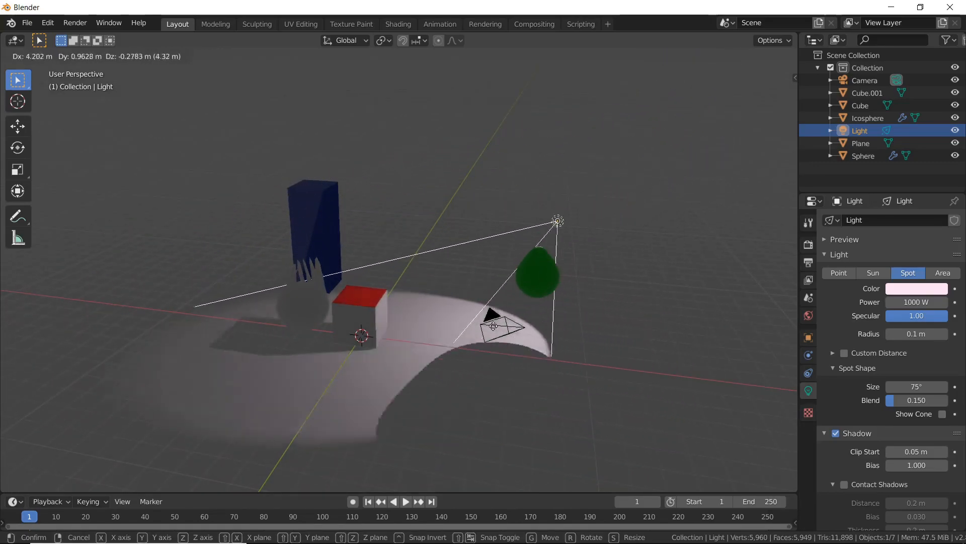
right_click(532, 249)
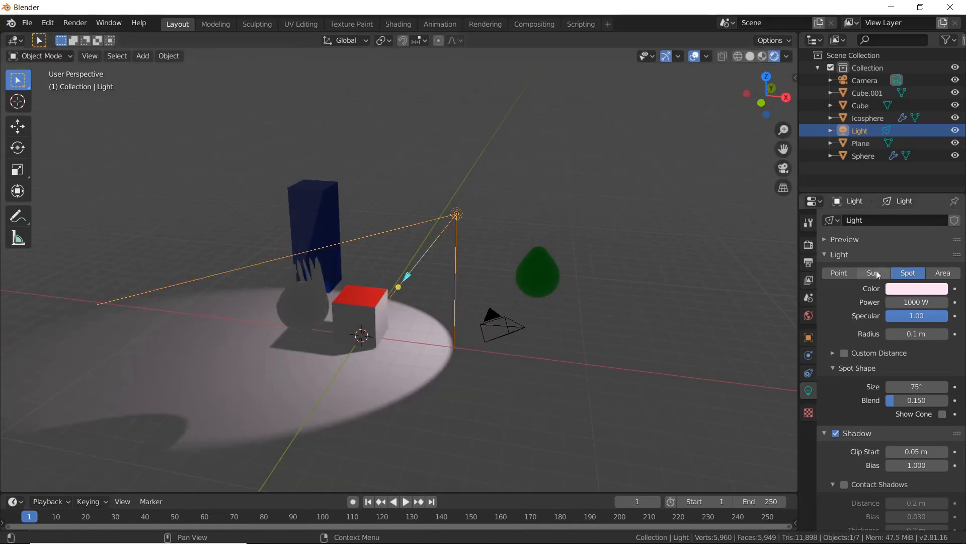
Step: Change the light's type to Area and reposition it above the scene
click(944, 275)
middle_drag(429, 285, 346, 350)
key(g)
click(502, 235)
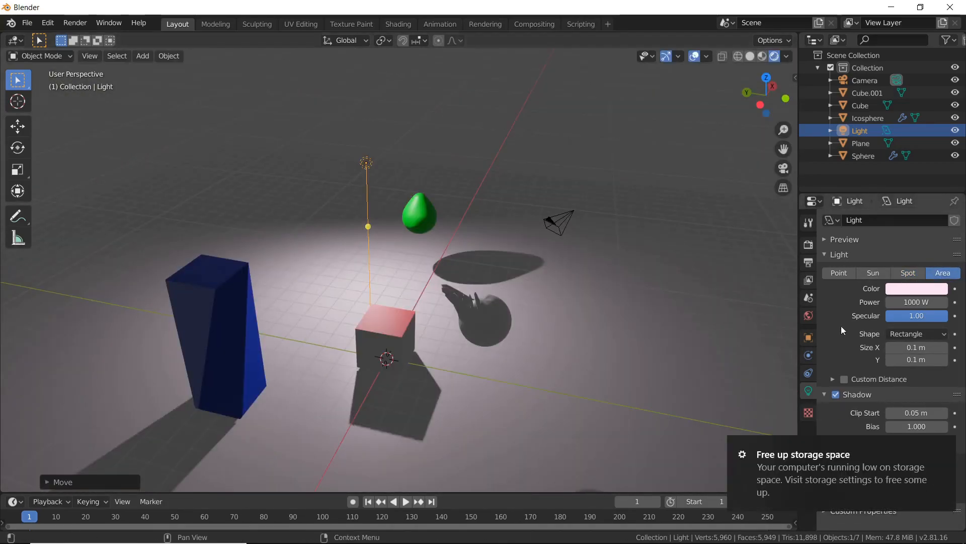
Step: Set the light's type to Point and move it between the blue pillar and the green drop
click(839, 273)
middle_drag(429, 226, 273, 240)
scroll(448, 238, up, 3)
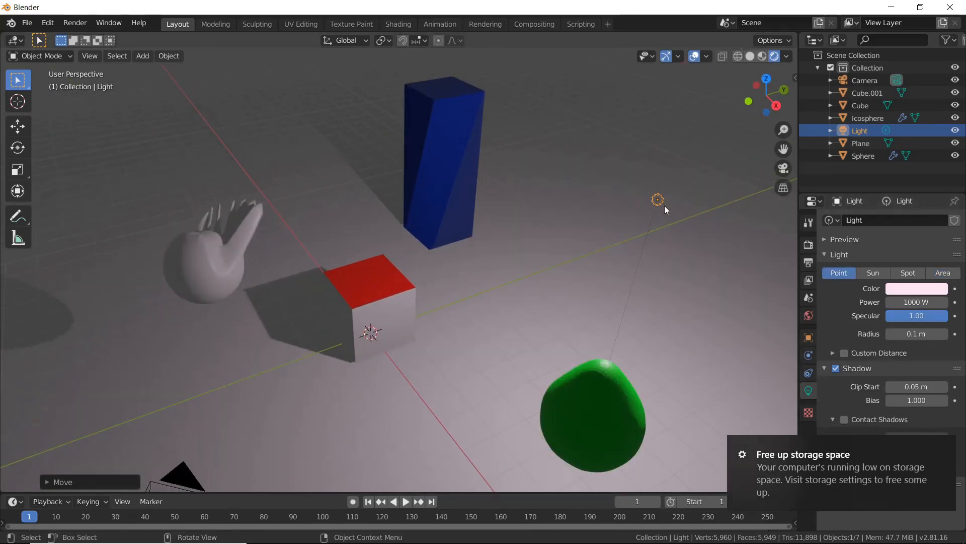
key(g)
click(566, 247)
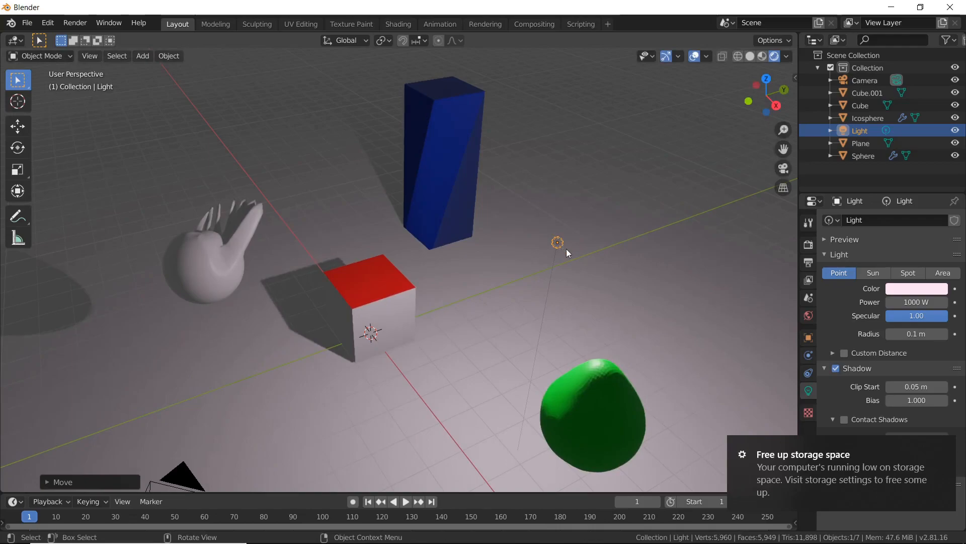
Step: Change the point light's color to a strong red and place the light just above the red-topped cube
click(906, 291)
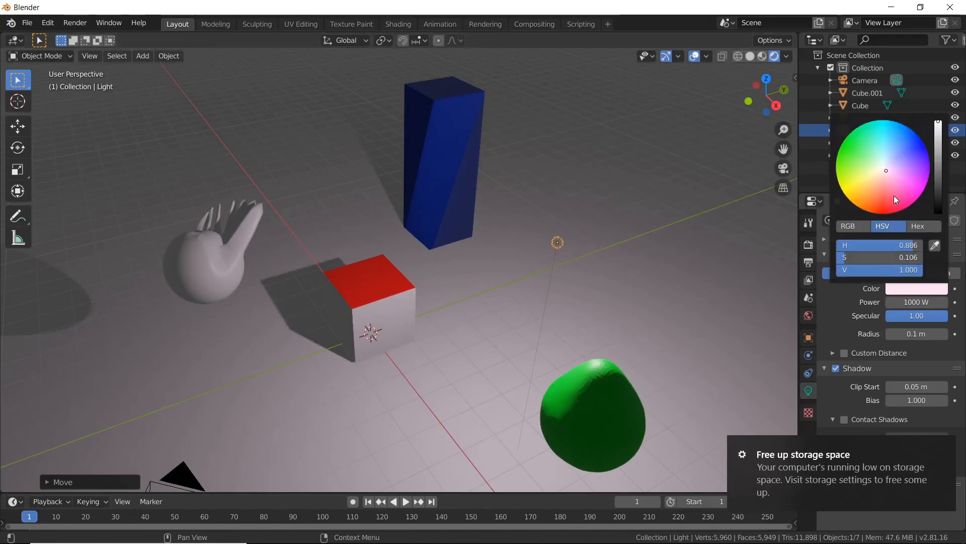
drag(880, 174, 885, 209)
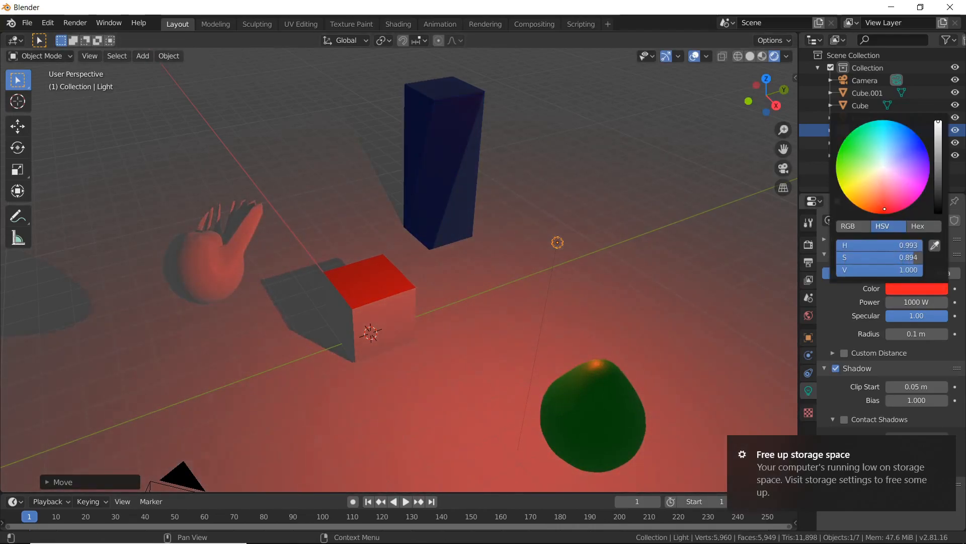
middle_drag(434, 270, 458, 342)
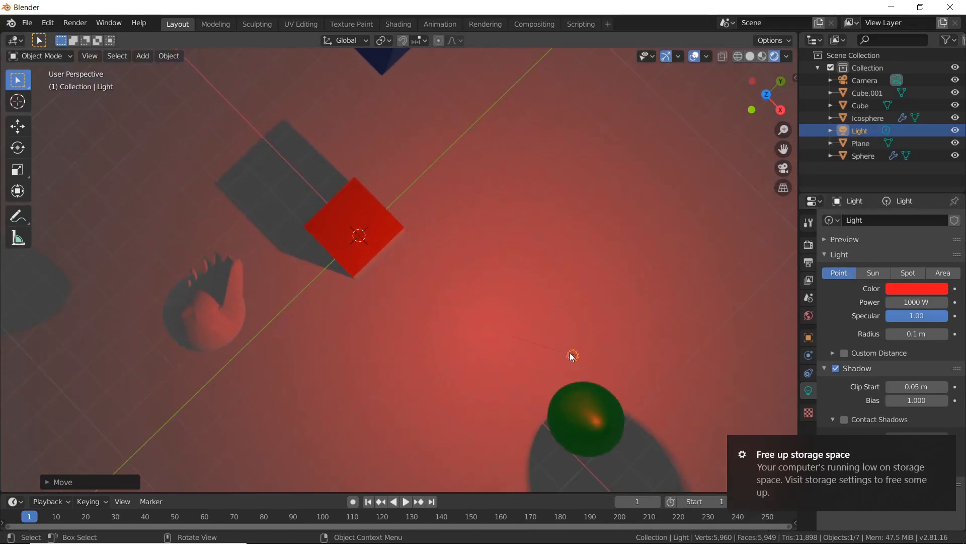
key(g)
click(357, 234)
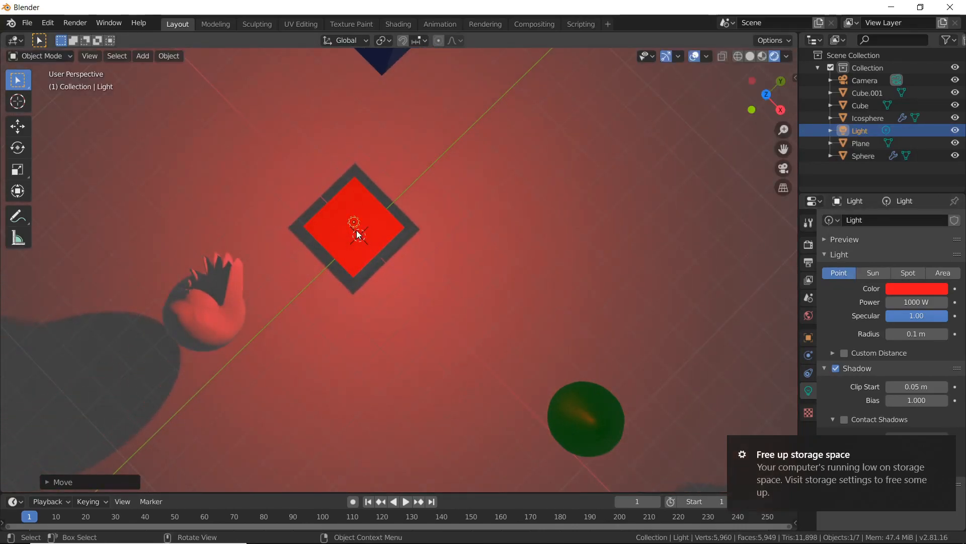
key(KP_1)
key(g)
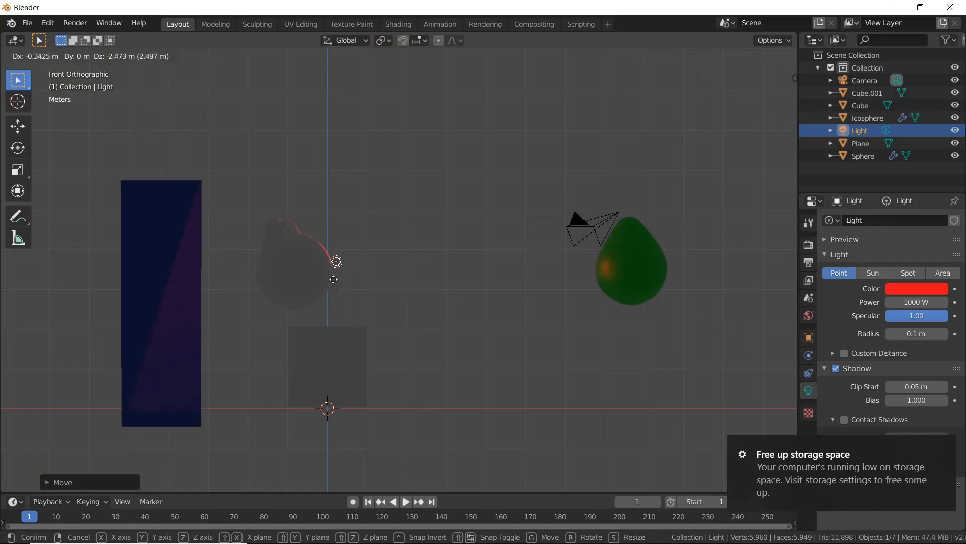
click(330, 322)
Step: Duplicate the red light and position the copy just in front of the blue pillar
middle_drag(329, 319, 296, 266)
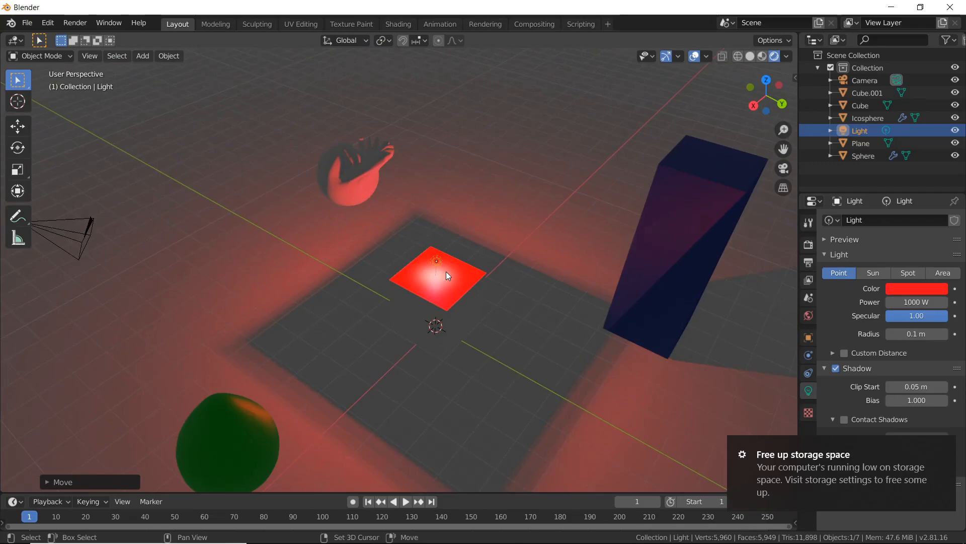
key(shift+d)
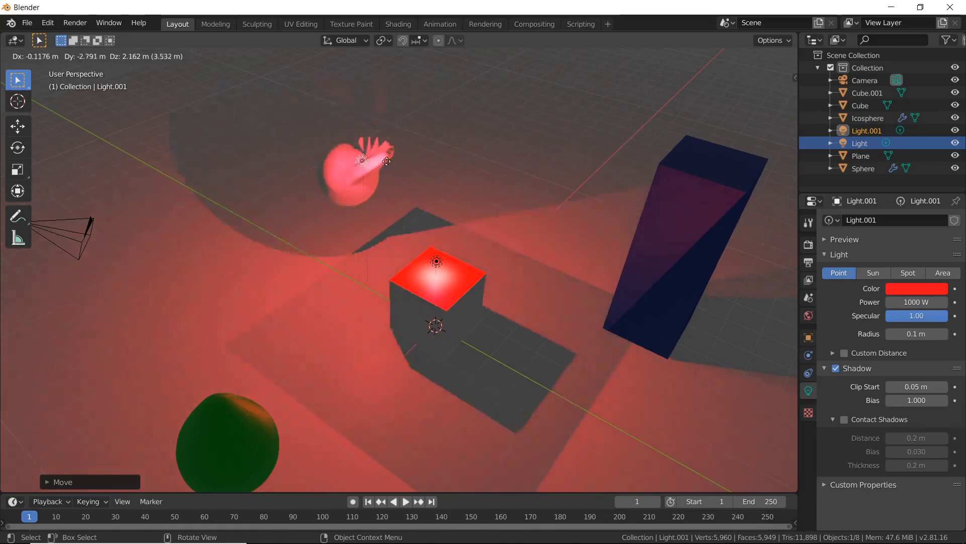
click(670, 241)
middle_drag(597, 276, 612, 249)
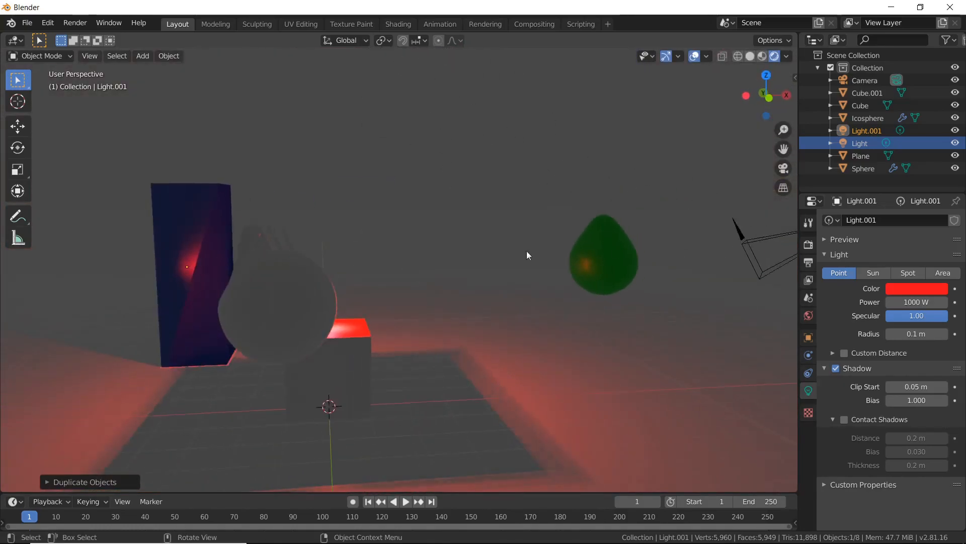
key(g)
click(288, 270)
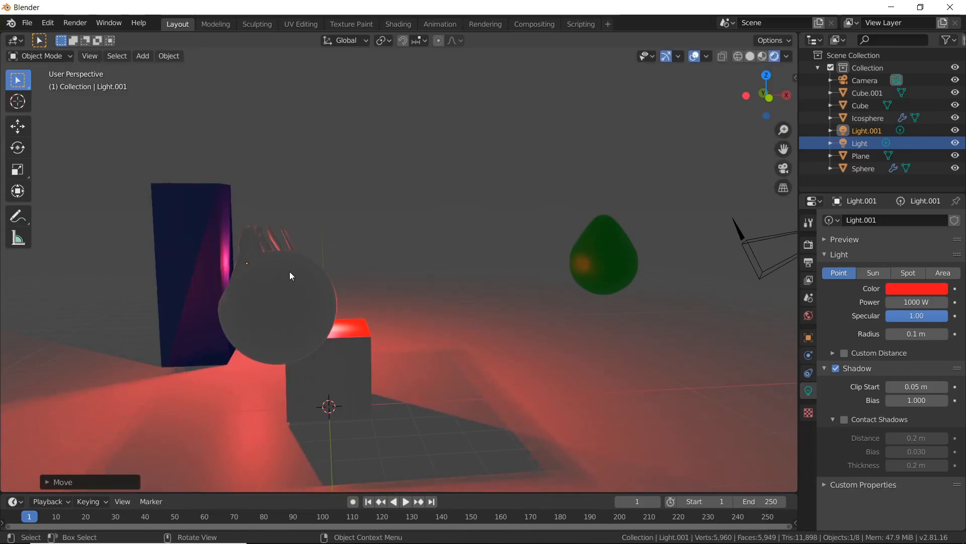
Step: Change the duplicated light's color to a fully saturated blue
click(910, 289)
drag(933, 161, 925, 145)
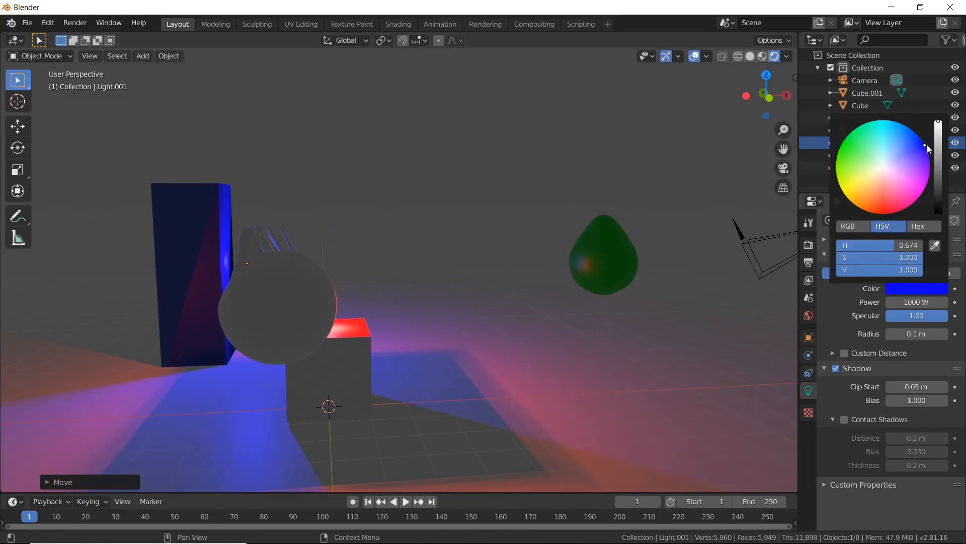
middle_drag(569, 274, 494, 274)
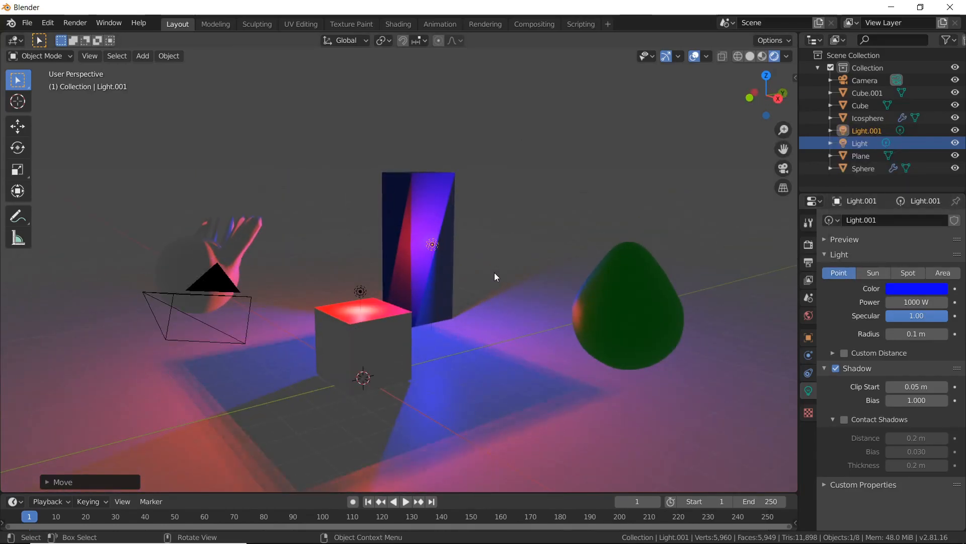
Step: Change the blue light's type to Area and enlarge its rectangle to about 3.34 by 3.38 m
click(944, 273)
middle_drag(579, 262, 441, 271)
drag(624, 251, 740, 399)
Step: Rotate the blue area light so it faces away from the pillar toward the green drop
middle_drag(676, 222, 621, 351)
key(r)
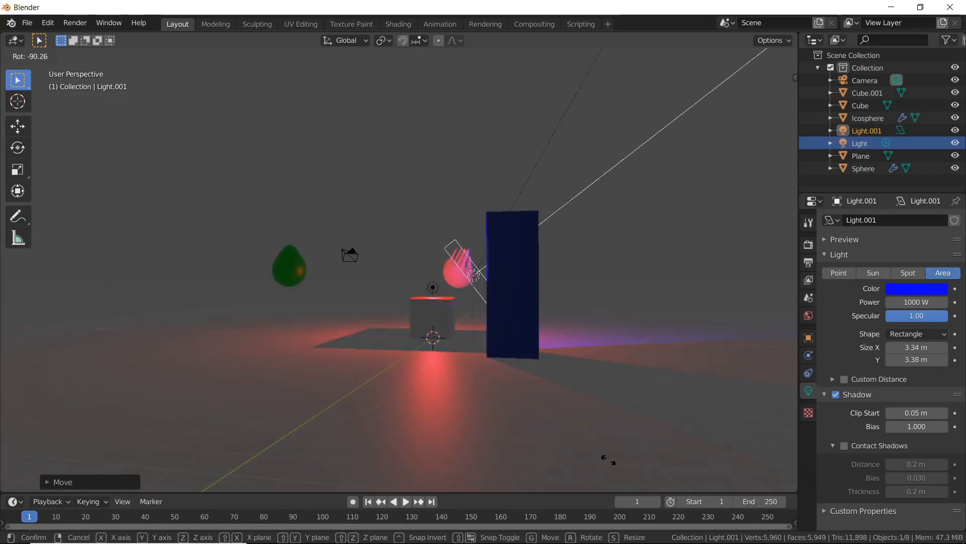
click(328, 414)
Step: Enlarge the blue area light to about 4.64 by 5.18 m and raise its power to about 1054.5 W
middle_drag(327, 414, 468, 370)
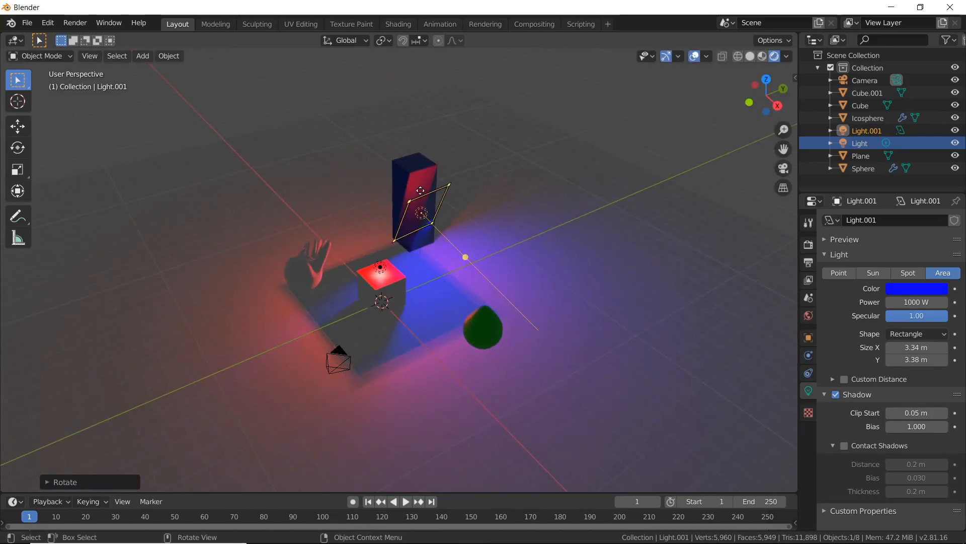
drag(412, 203, 405, 196)
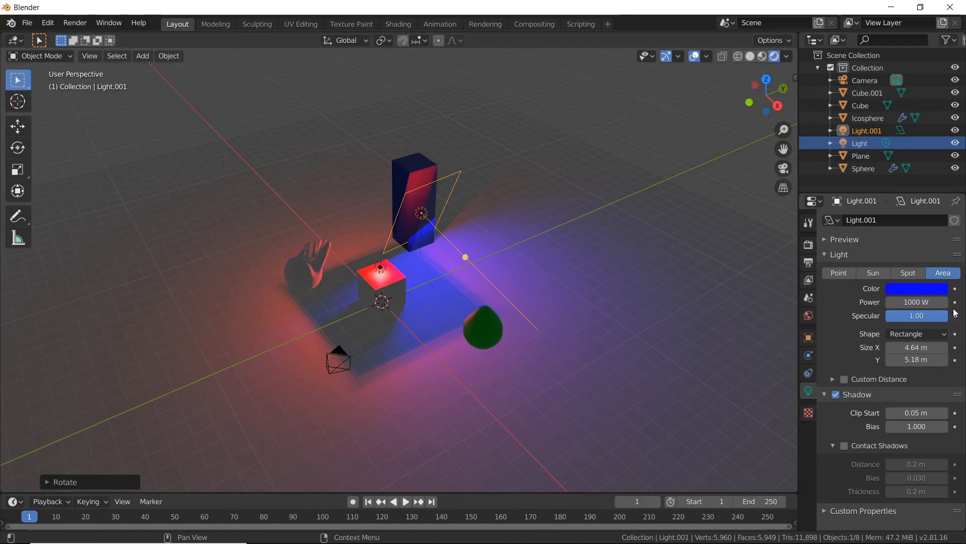
drag(923, 304, 935, 304)
Step: Duplicate the red point light above the cube and place the copy beside the green drop
middle_drag(267, 344, 319, 320)
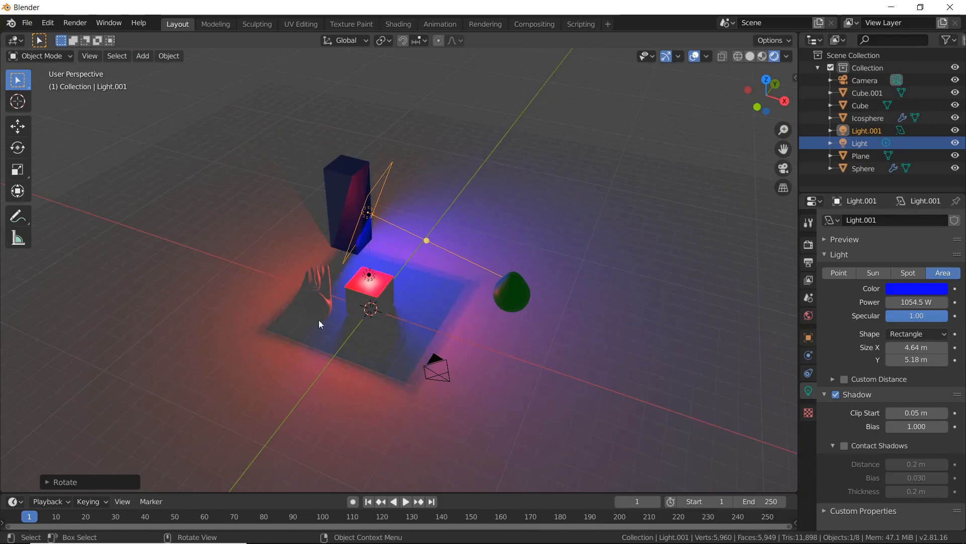
click(369, 277)
key(shift+d)
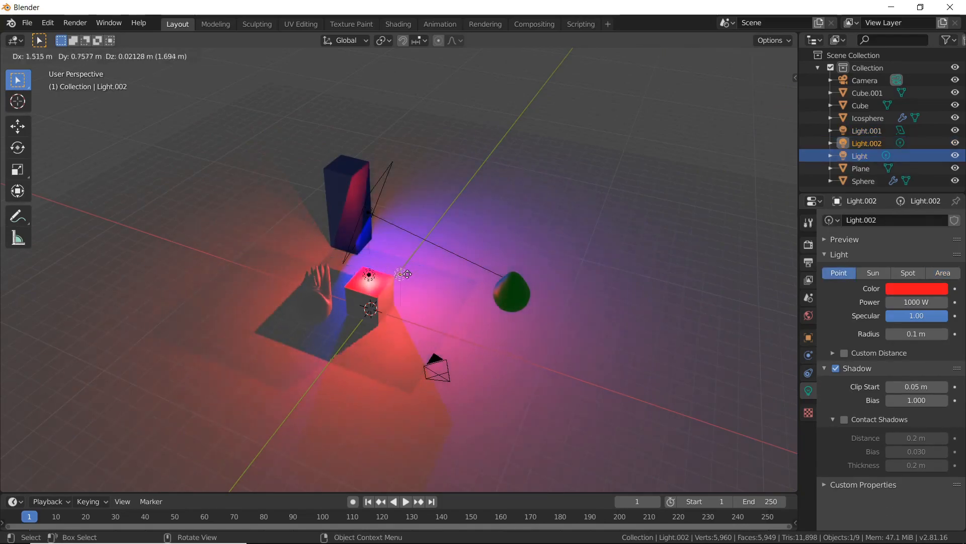
click(464, 285)
middle_drag(463, 285, 435, 277)
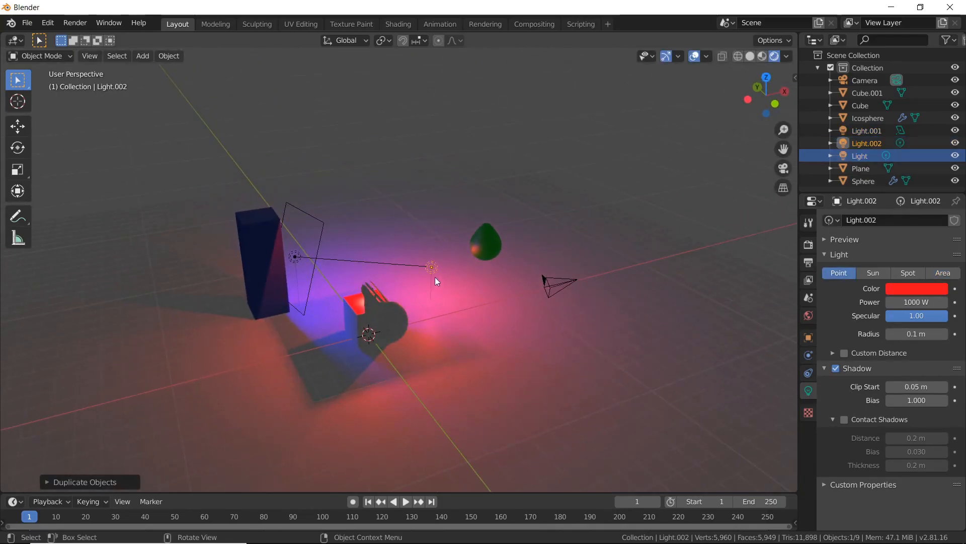
key(g)
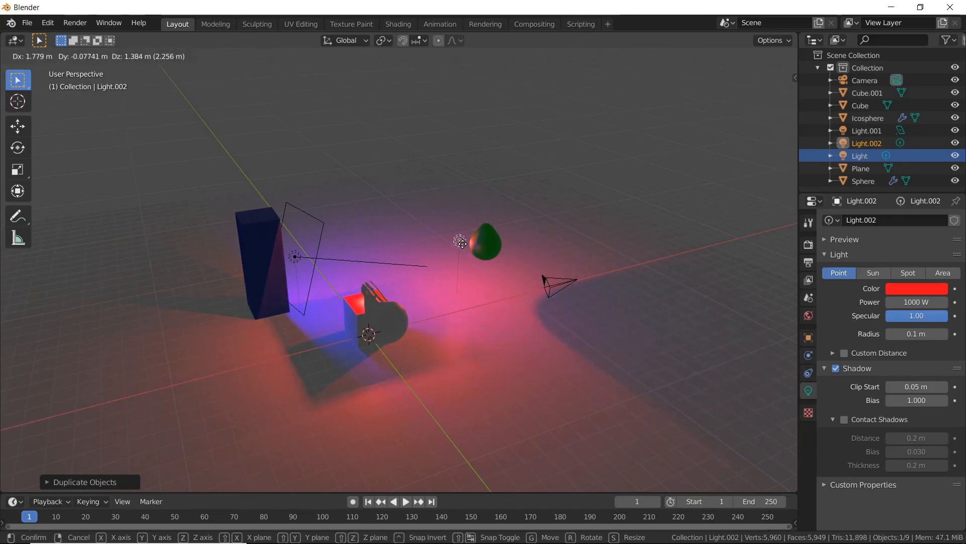
click(463, 244)
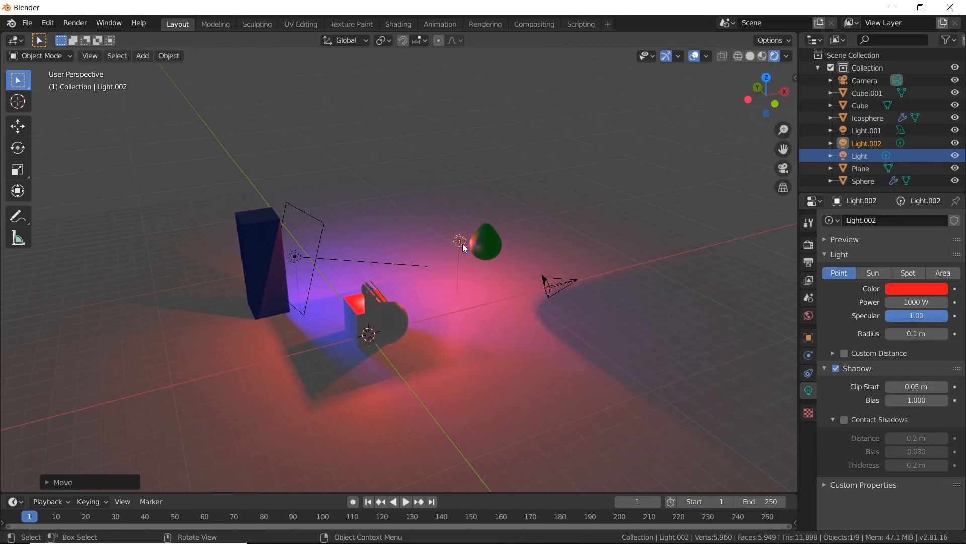
Step: Change the color of the light beside the green drop to a fully saturated green
click(927, 288)
drag(875, 170, 842, 142)
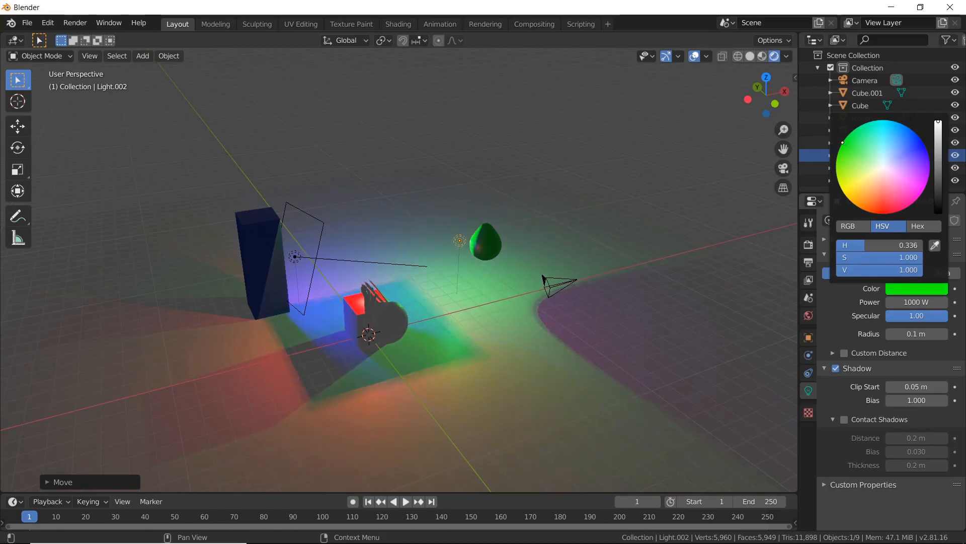
middle_drag(594, 285, 487, 271)
scroll(452, 342, up, 5)
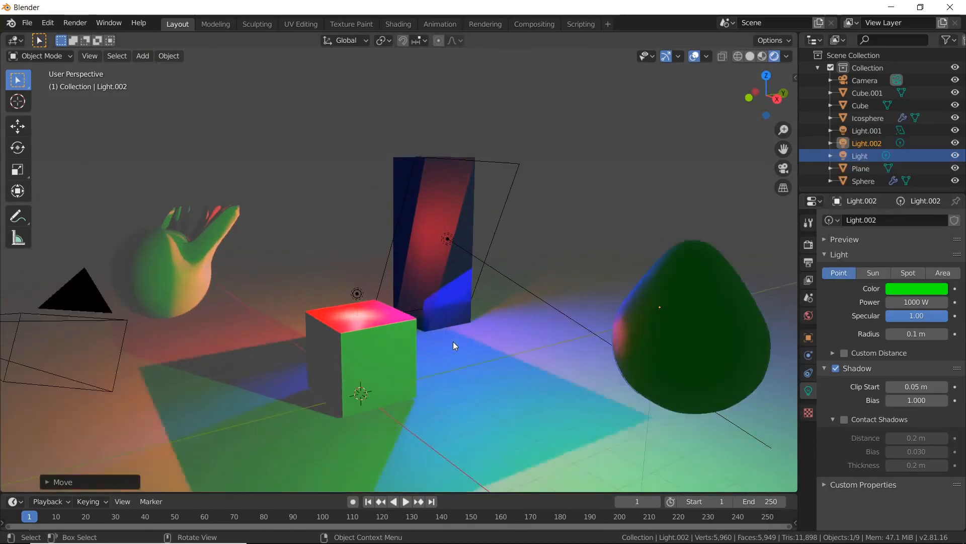
Step: Move the spiky sphere into the gap between the cube and the green drop
click(127, 276)
key(g)
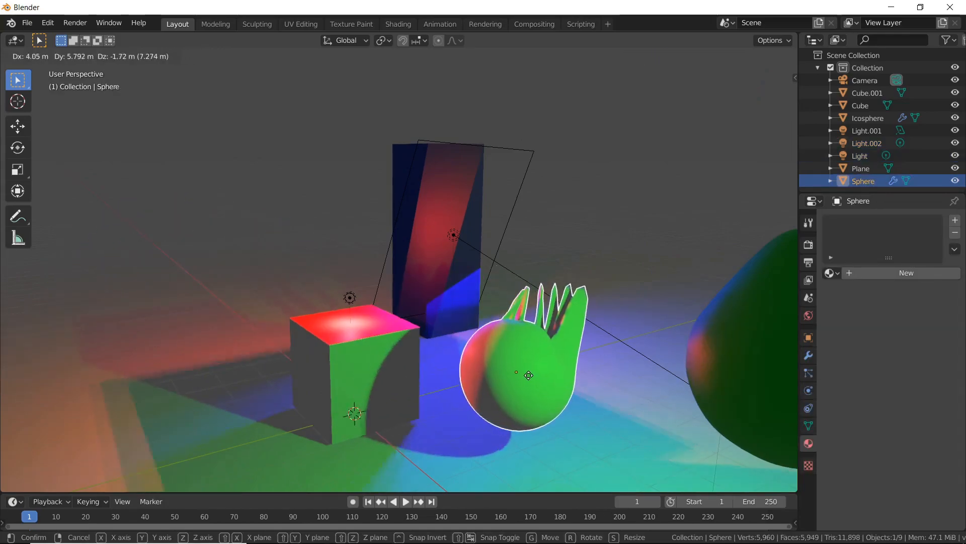
click(549, 391)
middle_drag(548, 390, 604, 445)
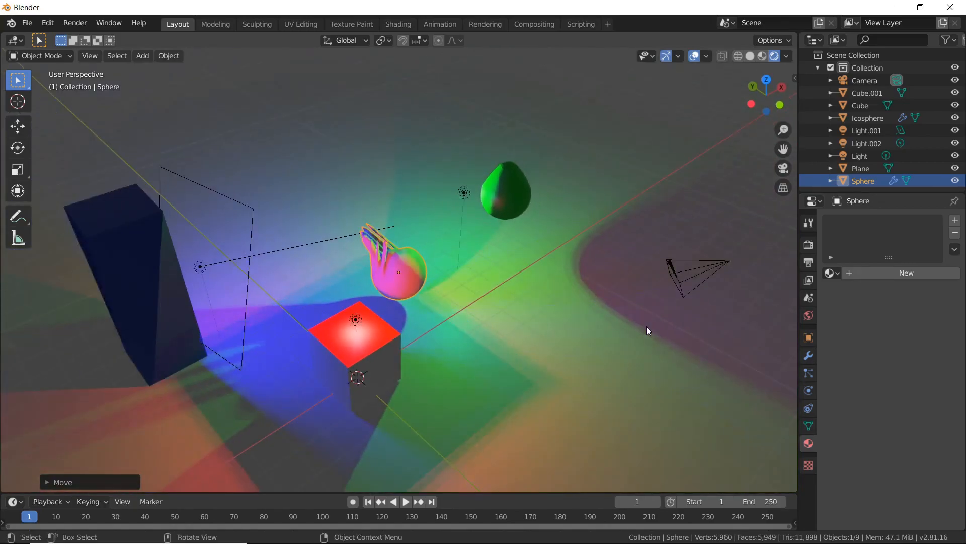
Step: Add a new mesh cube at the 3D cursor
middle_drag(649, 330, 619, 336)
middle_drag(472, 304, 569, 315)
key(shift+a)
mouse_move(545, 321)
mouse_move(554, 172)
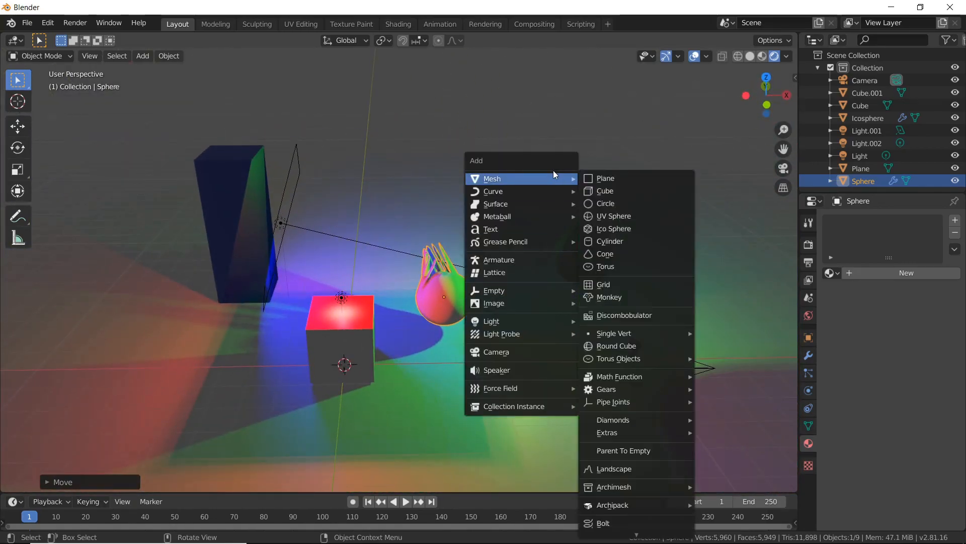
click(660, 195)
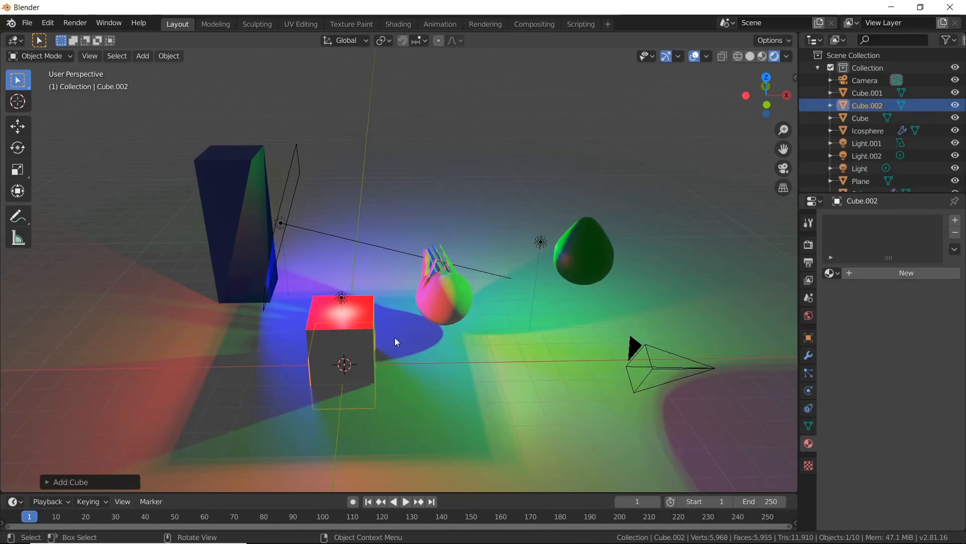
middle_drag(406, 346, 421, 315)
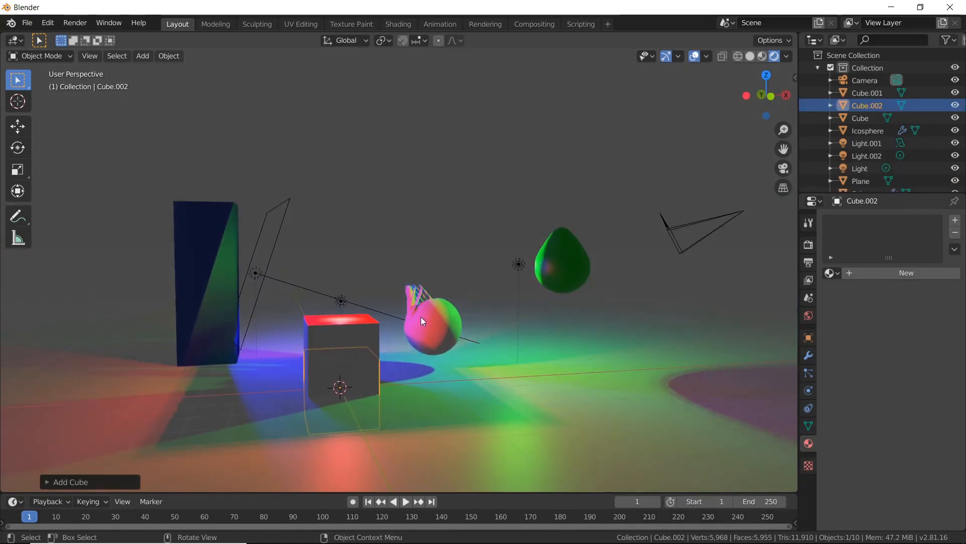
Step: Move the new cube about 2.56 m in X and 2.95 m up, and enlarge it to enclose the whole scene
key(g)
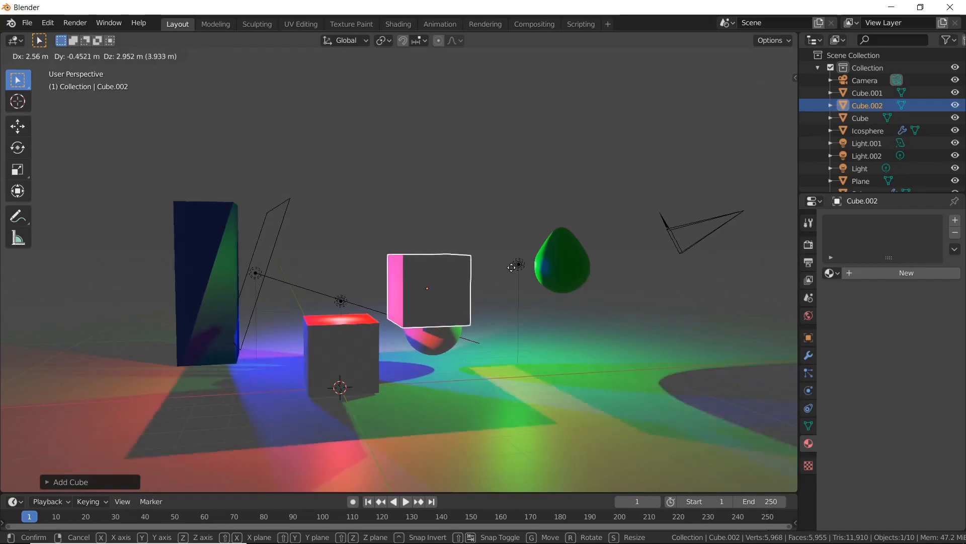
click(482, 309)
key(s)
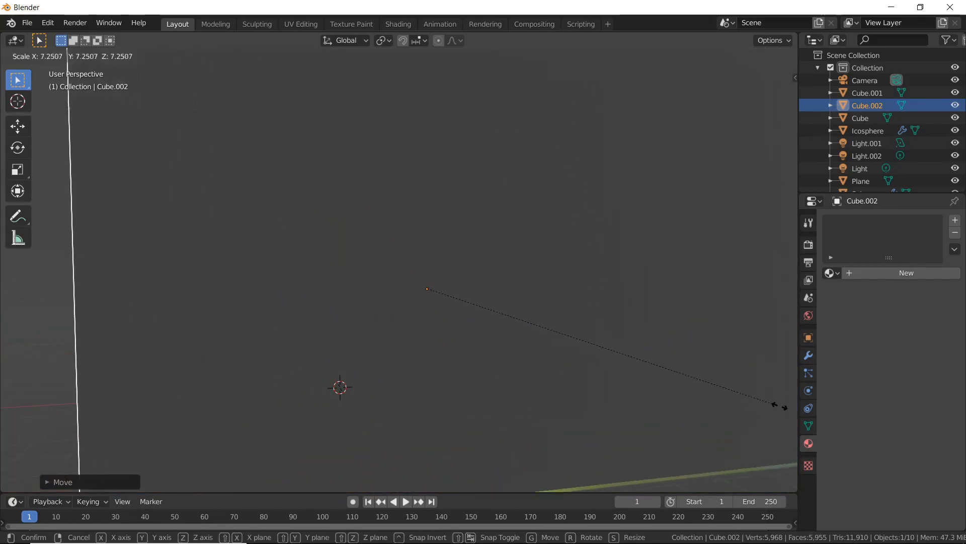
click(39, 422)
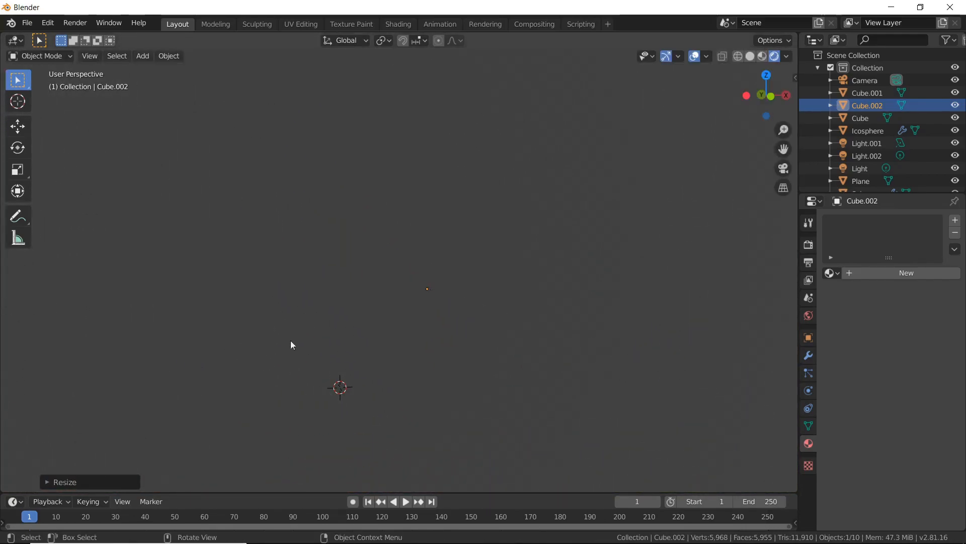
Step: Examine the colored light and shadows on the enclosing walls from several angles around the red-topped cube
scroll(351, 309, up, 5)
middle_drag(316, 322, 551, 350)
click(477, 381)
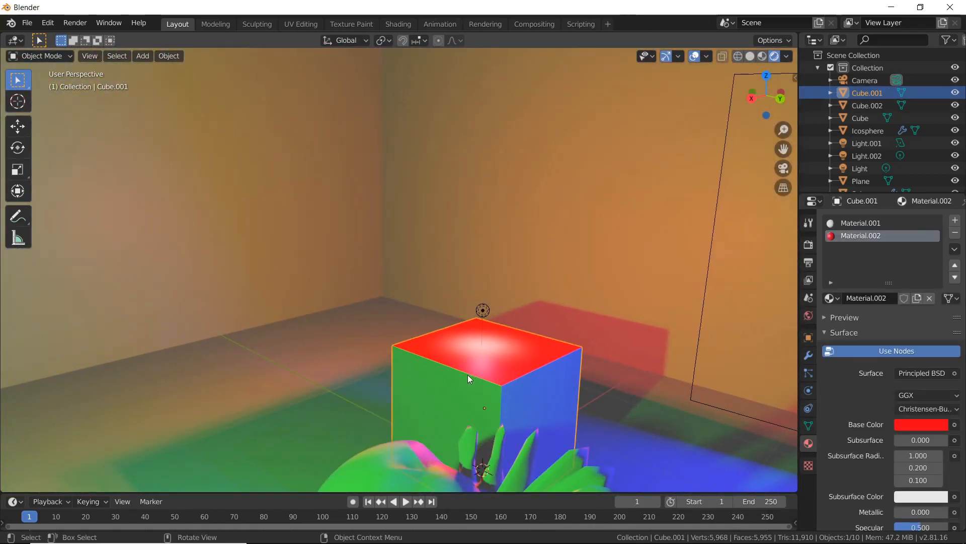
key(KP_Decimal)
middle_drag(256, 317, 367, 286)
middle_drag(426, 294, 608, 288)
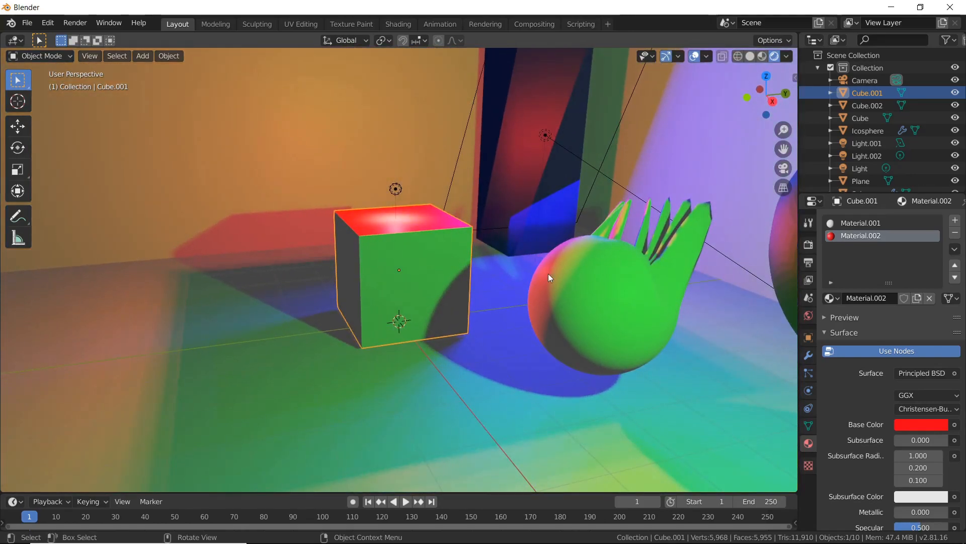
middle_drag(539, 269, 487, 290)
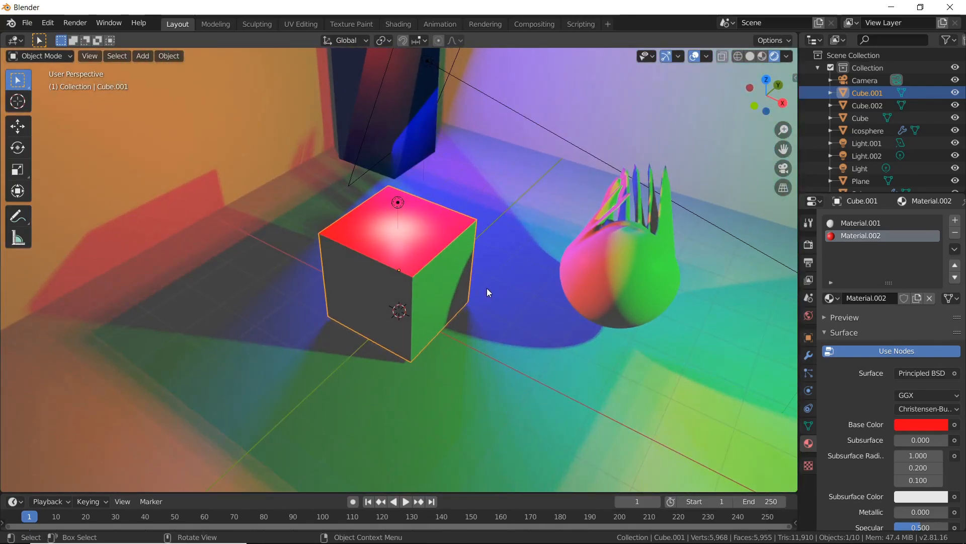
Step: Look through the scene camera and select the camera
key(KP_0)
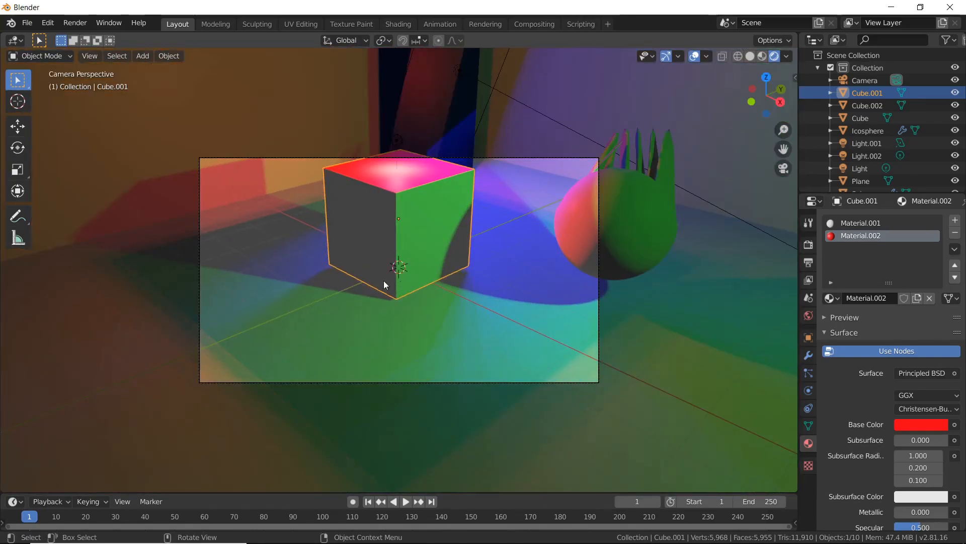
click(598, 262)
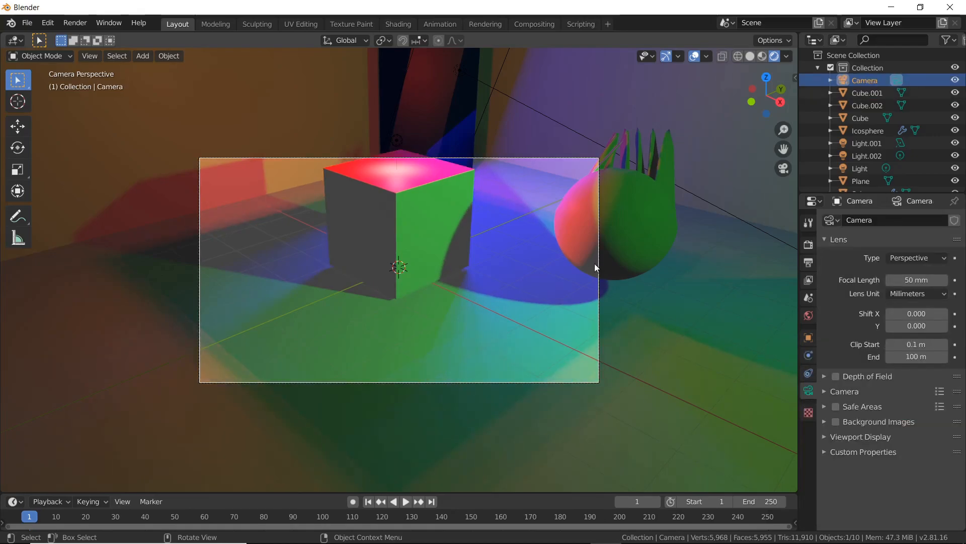
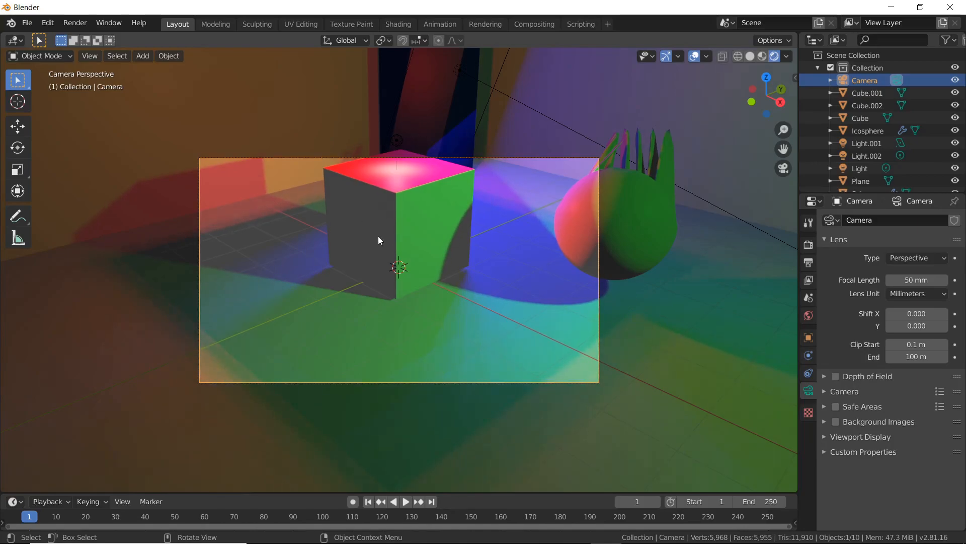
scroll(391, 252, down, 1)
scroll(393, 254, up, 2)
scroll(394, 255, up, 1)
scroll(395, 256, down, 1)
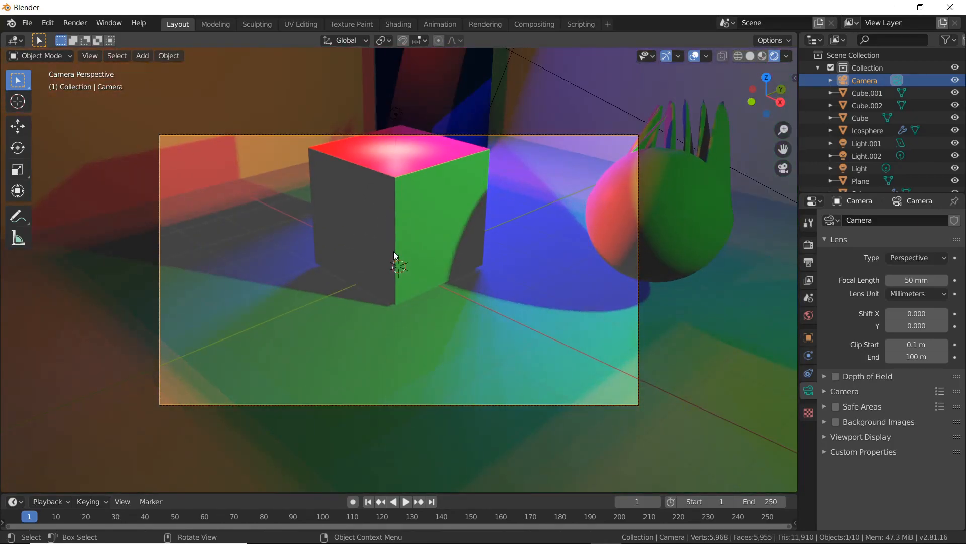
Step: Try moving the camera freely and rotating it around the global Z axis
key(g)
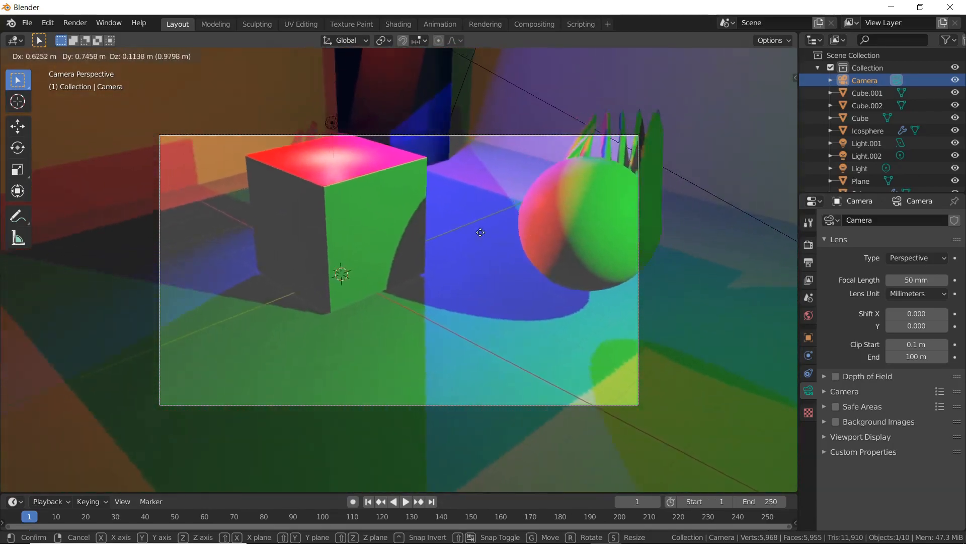
click(550, 285)
key(r)
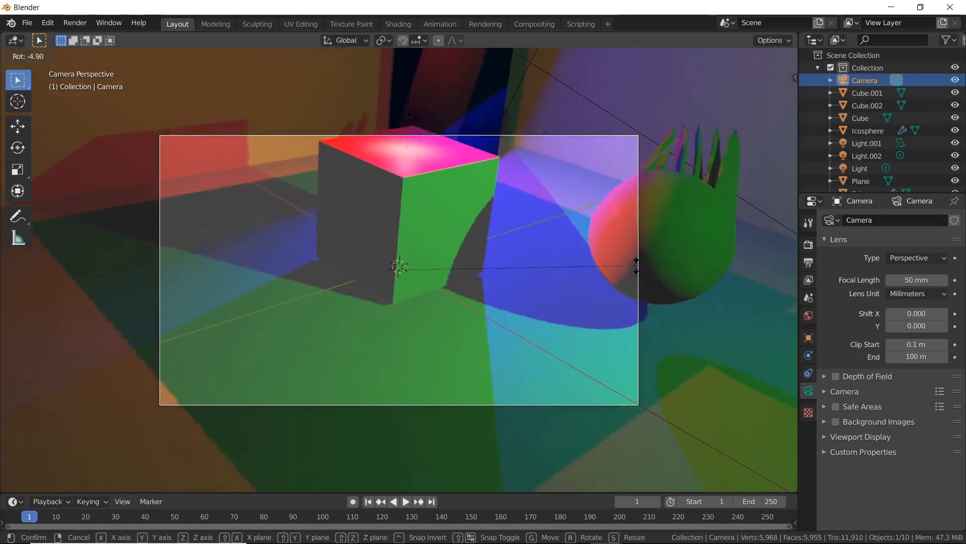
right_click(638, 264)
right_click(640, 263)
key(F2)
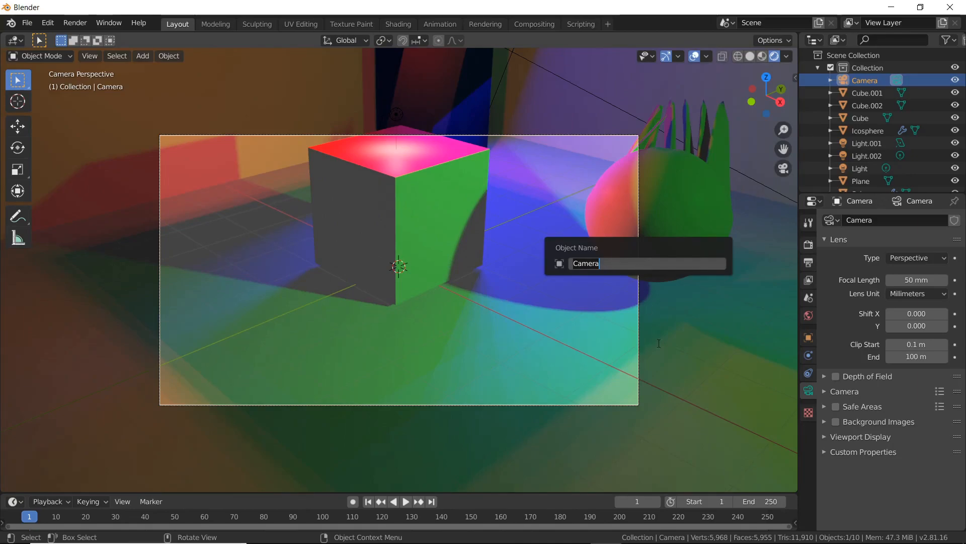
key(Return)
key(r)
key(z)
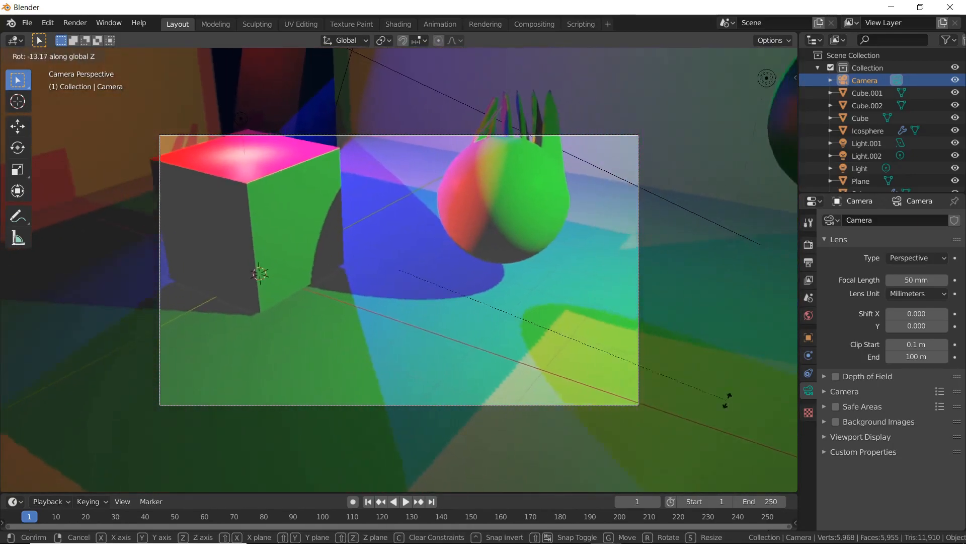
click(690, 272)
Step: Move the camera about -11.66 m along global X and rotate it roughly -90° around global Z to face the cube
key(g)
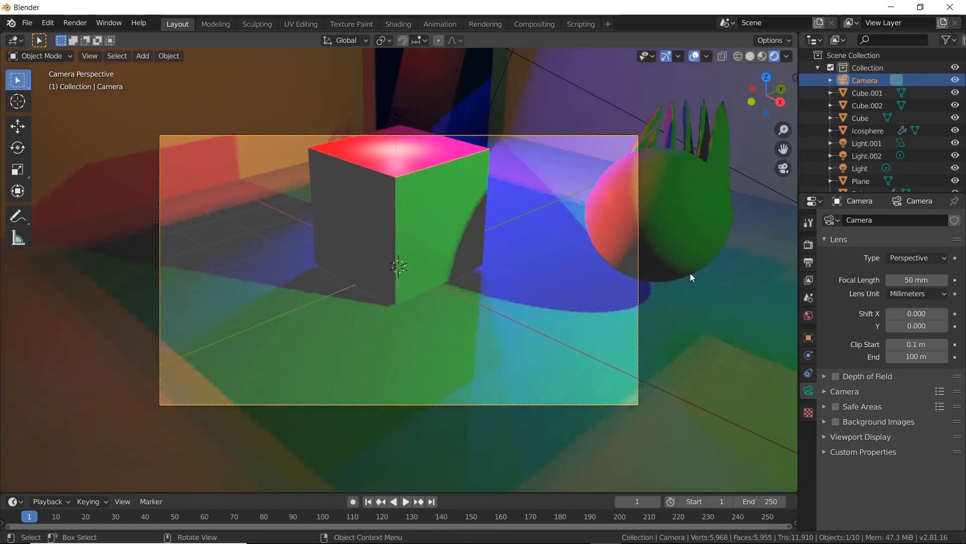
key(x)
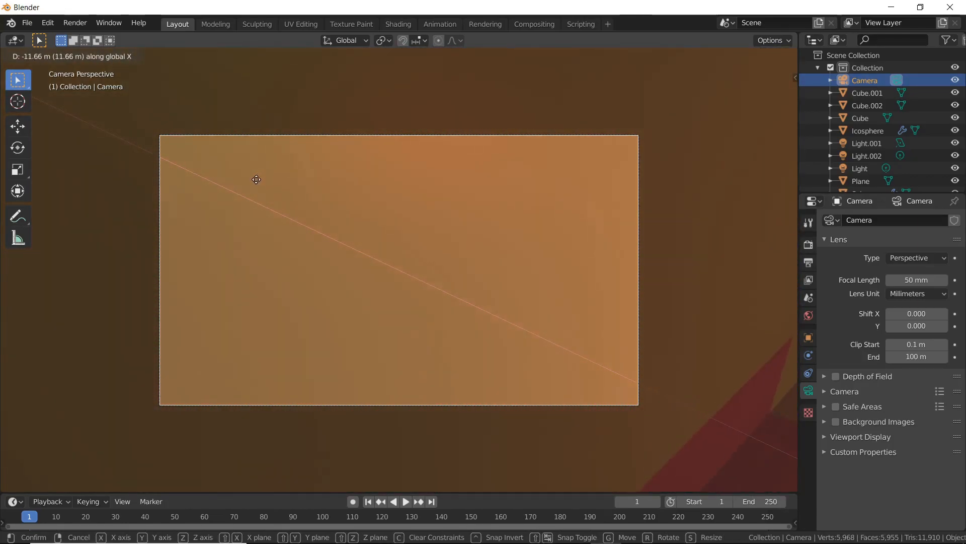
click(257, 183)
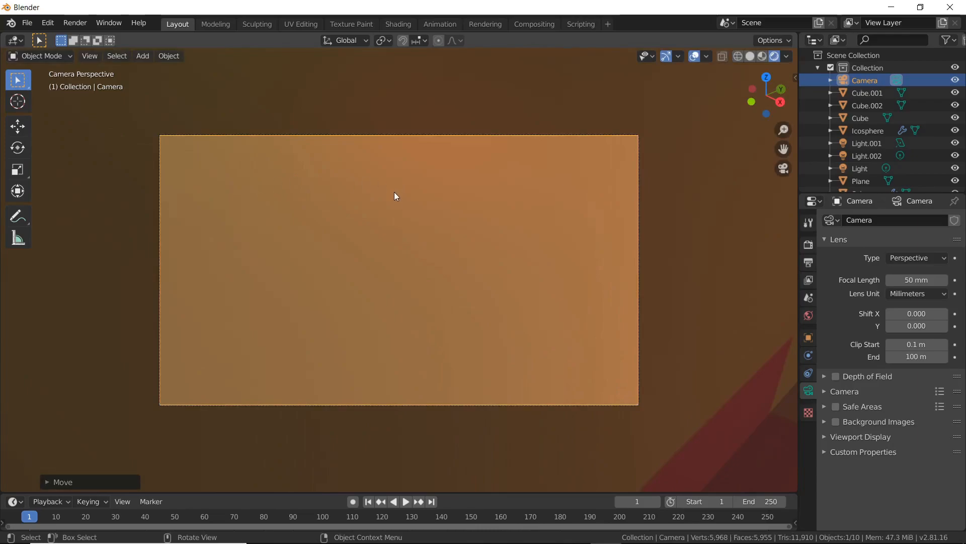
key(r)
key(z)
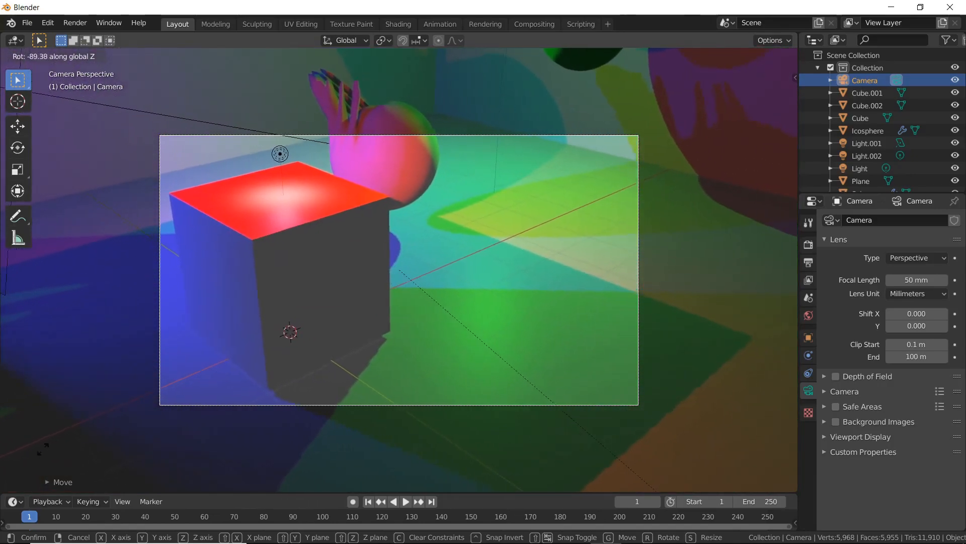
click(30, 101)
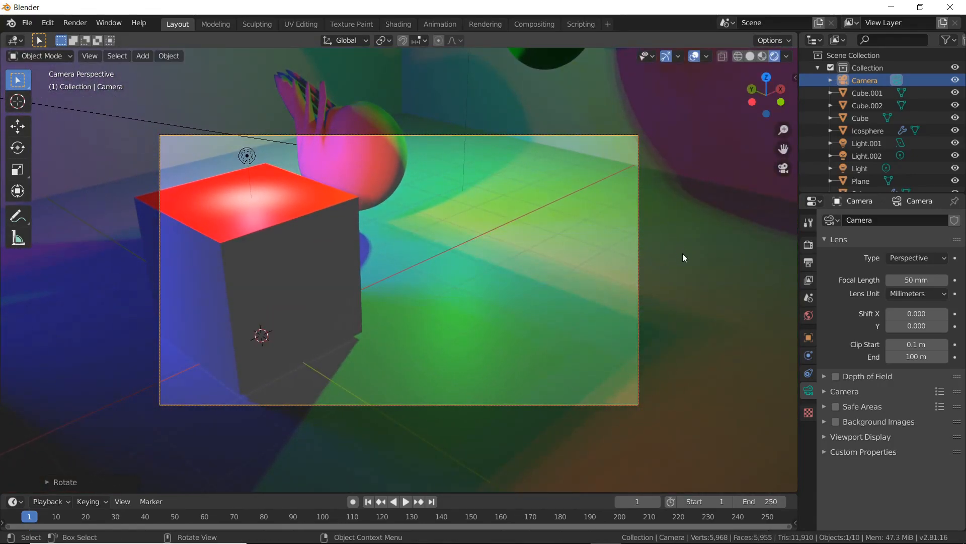
Step: Tilt the camera about 15° around global X and about -17° around global Y
key(r)
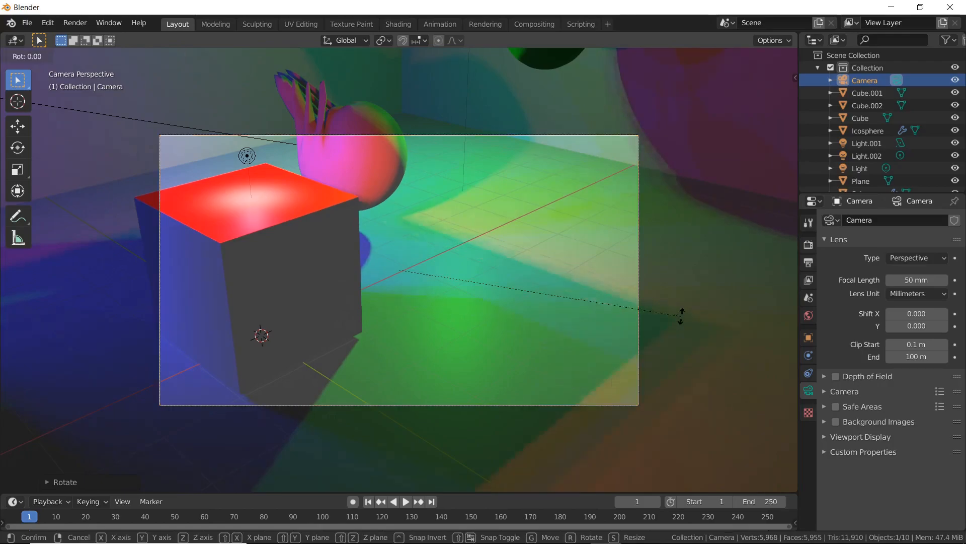
key(x)
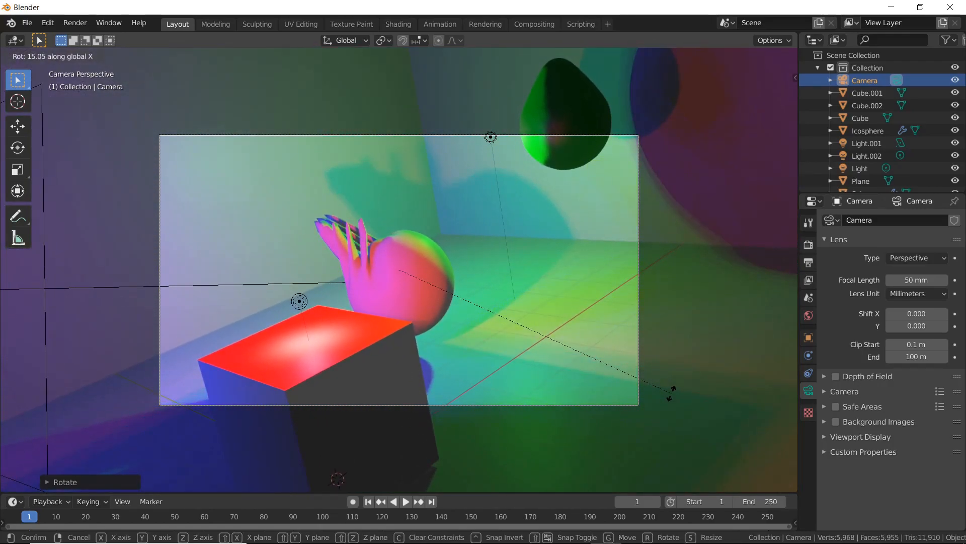
click(672, 397)
key(r)
key(y)
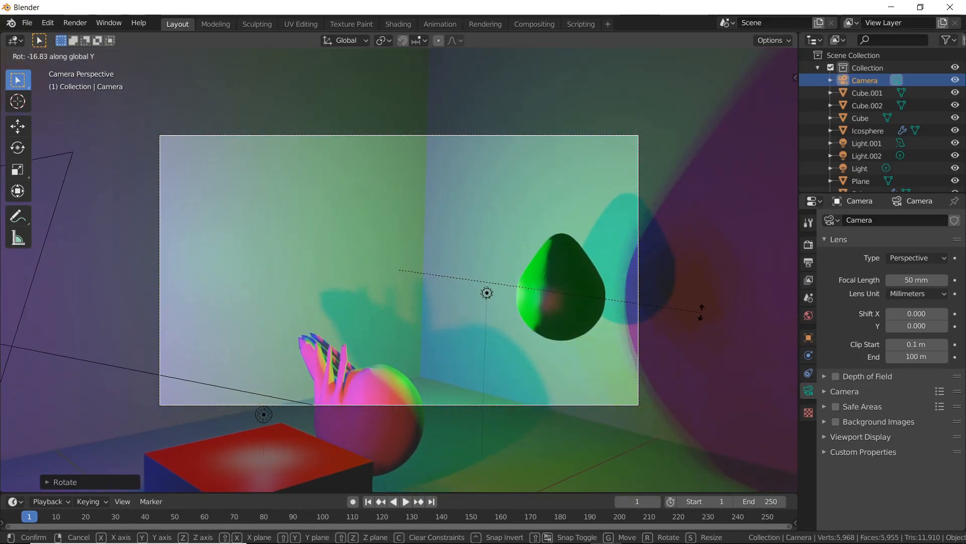
click(701, 310)
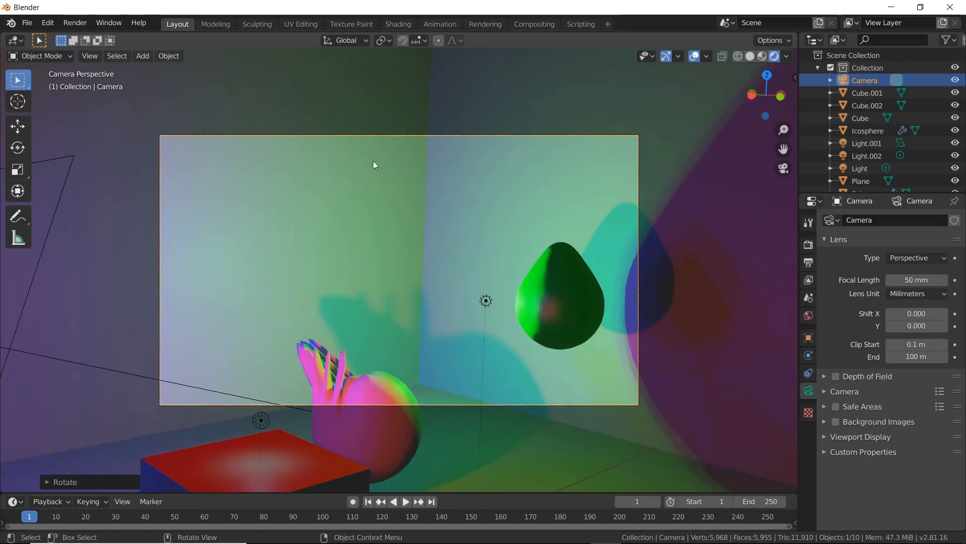
Step: Lower the camera by about 2.4 m to frame the cube, the spiky sphere and the green drop, and check its placement
key(g)
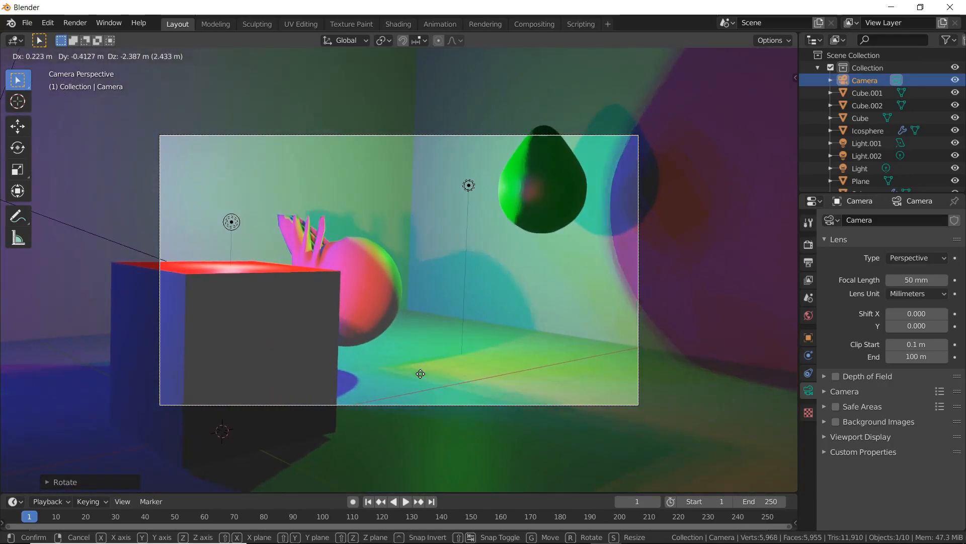
click(486, 322)
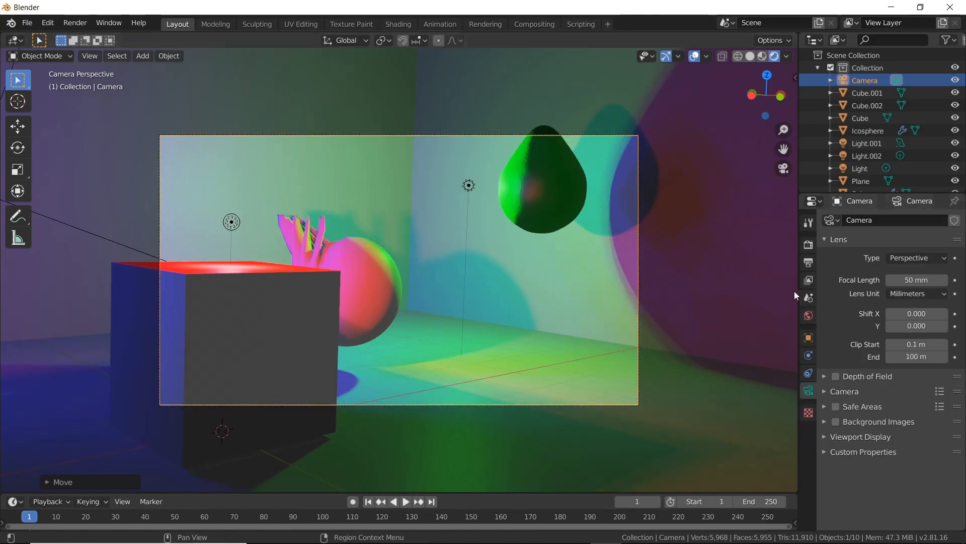
middle_drag(494, 285, 370, 279)
middle_drag(668, 286, 366, 208)
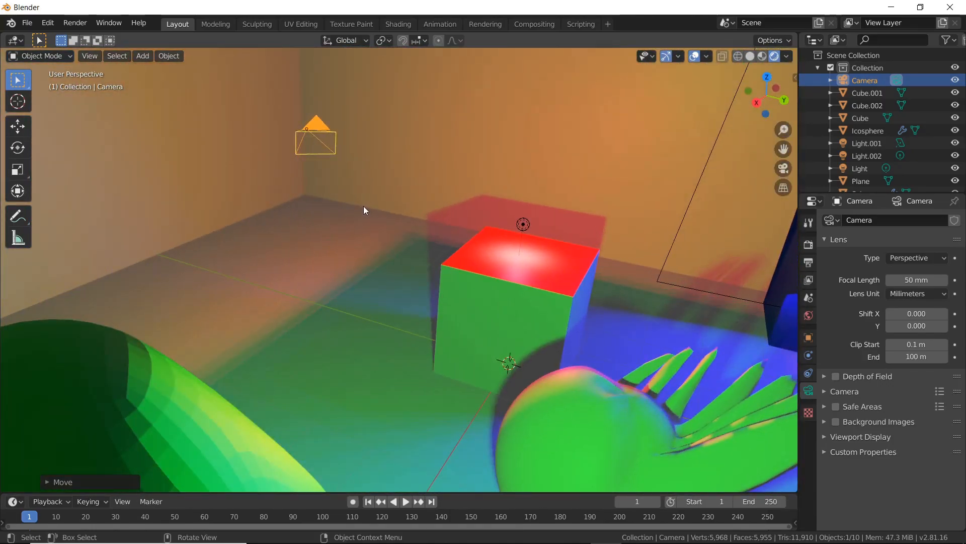
key(KP_0)
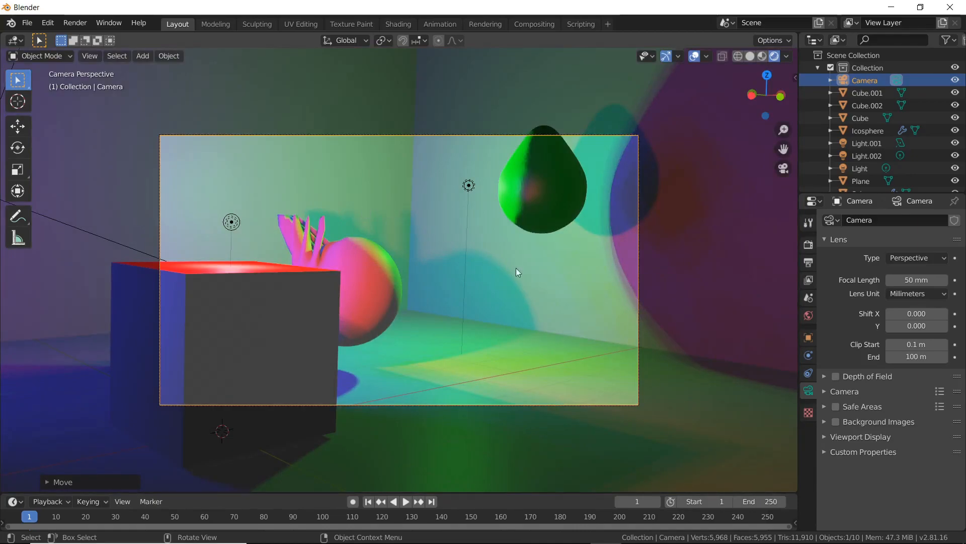
Step: Enable Bloom in the Eevee render settings and expand its options
click(809, 246)
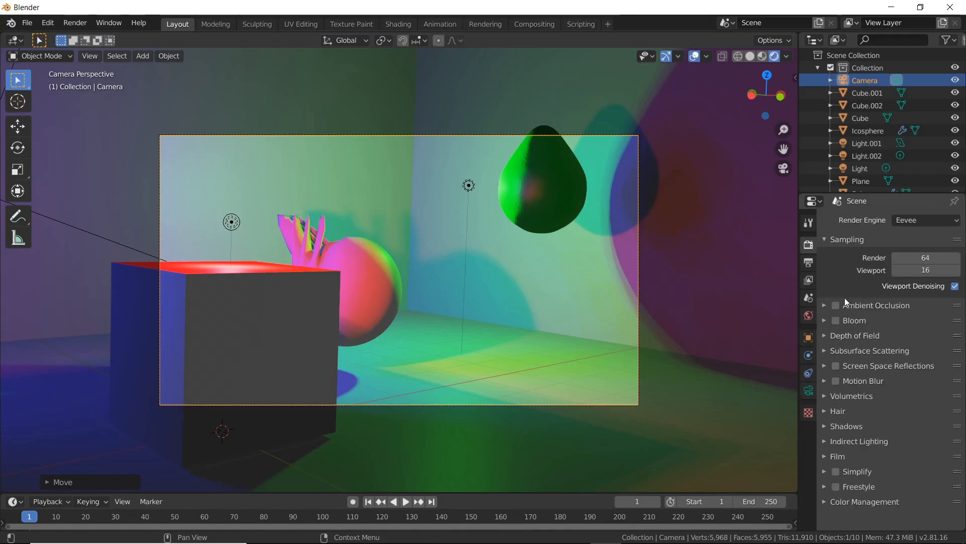
click(835, 321)
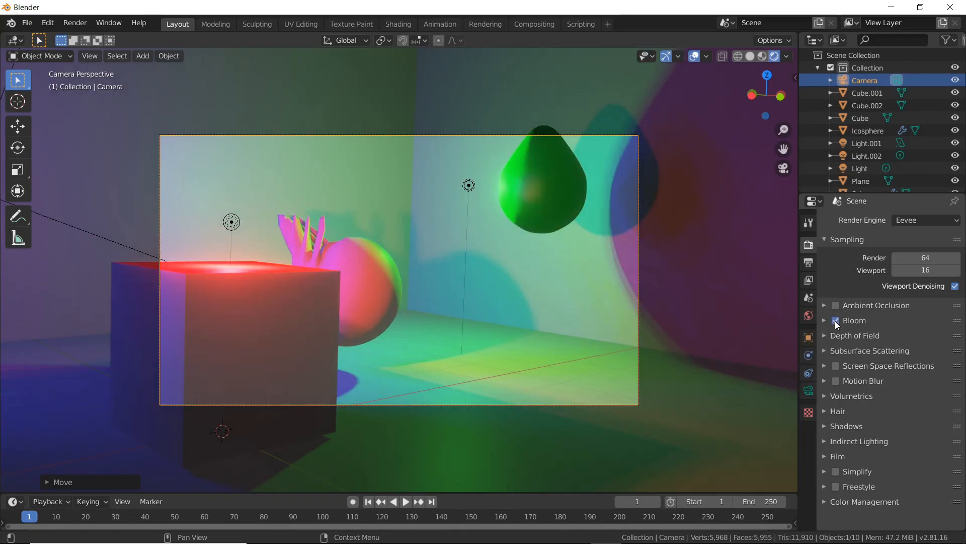
click(825, 321)
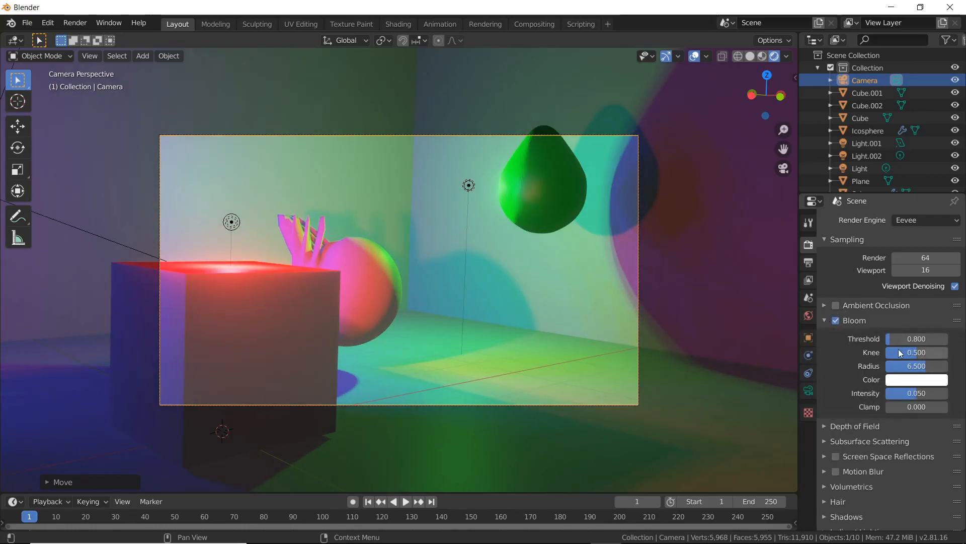
Step: Set the Bloom intensity to 0.090 and enable Ambient Occlusion and Screen Space Reflections
drag(914, 394, 942, 394)
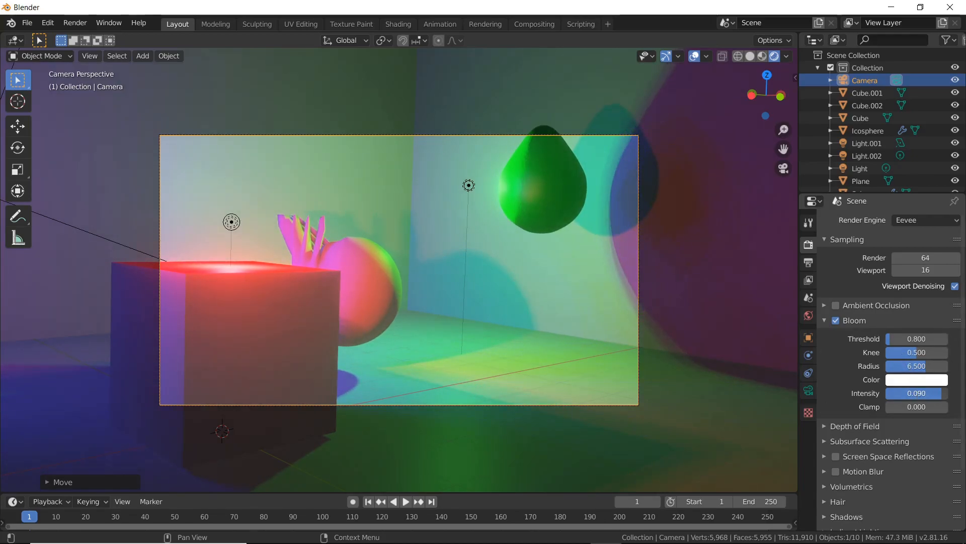
click(826, 323)
click(836, 305)
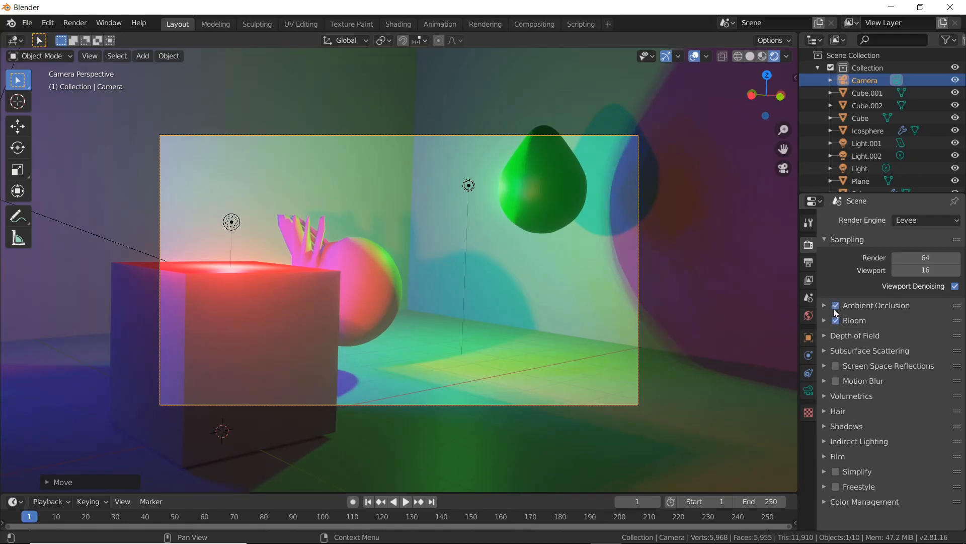
click(836, 366)
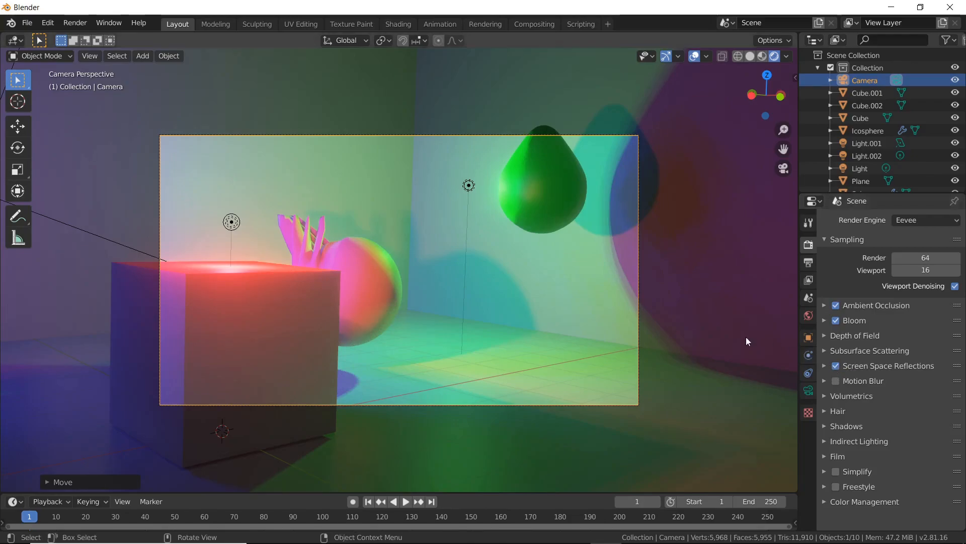
Step: Select the spiky sphere and move it away from the cube, closer to the green drop
middle_drag(562, 280, 518, 261)
click(591, 222)
middle_drag(591, 222, 516, 227)
key(g)
click(540, 241)
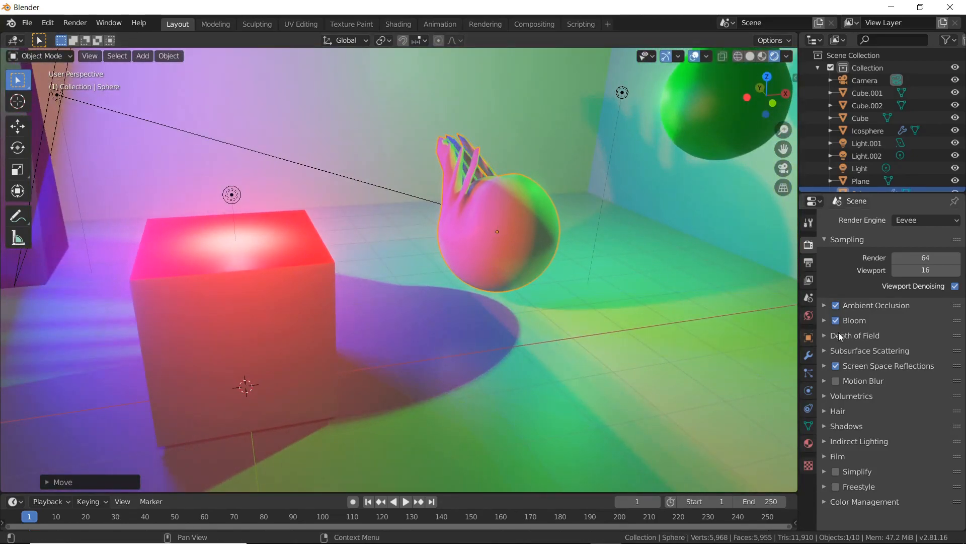
Step: Give the spiky sphere a new material with the Glossy BSDF surface shader
click(915, 222)
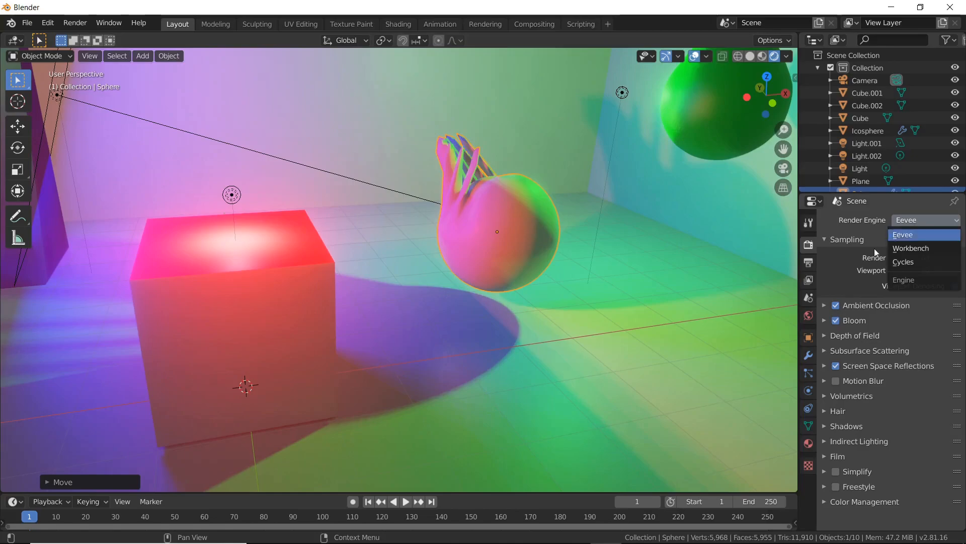
click(807, 443)
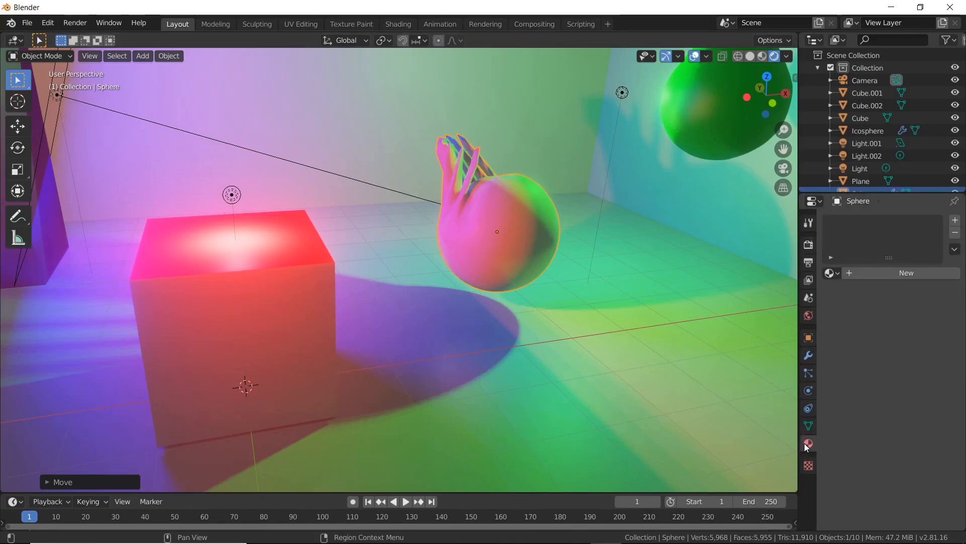
click(893, 273)
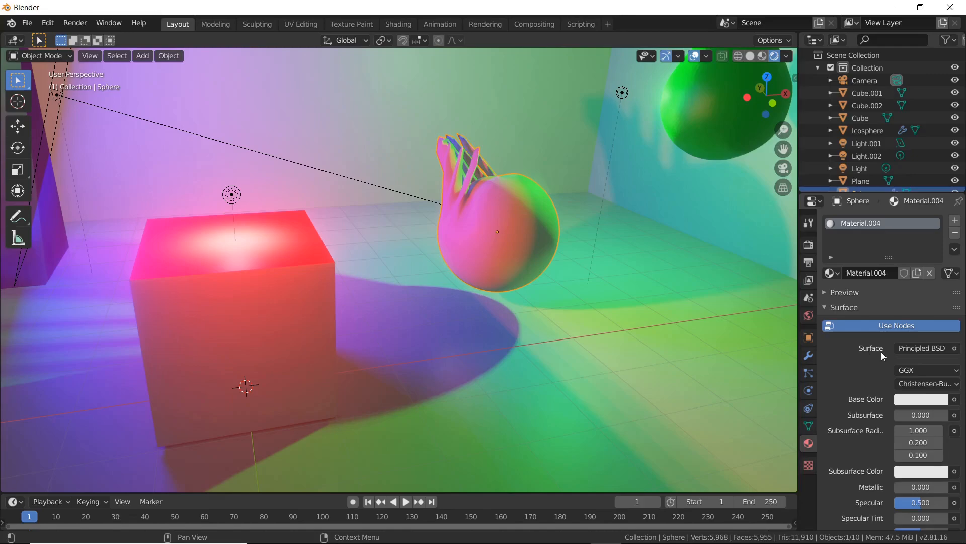
click(941, 352)
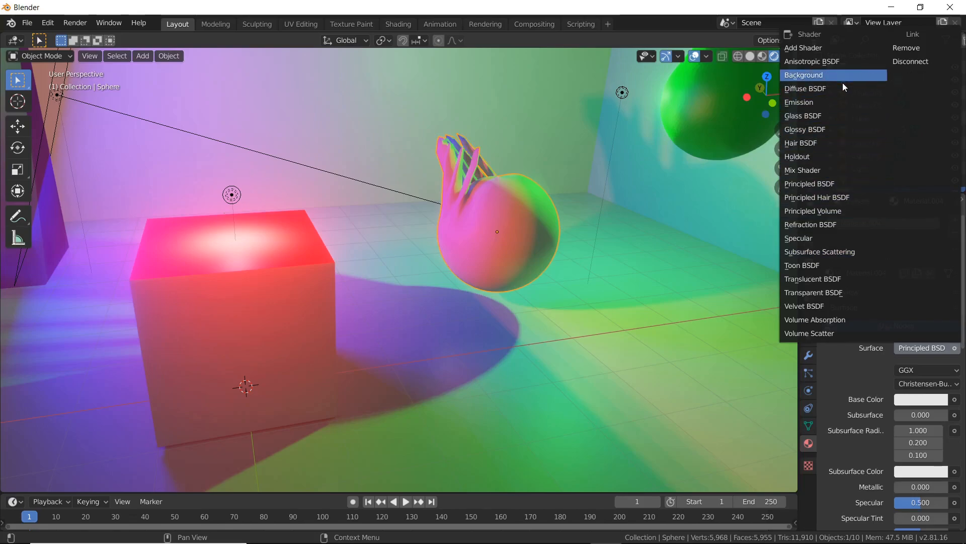
click(822, 131)
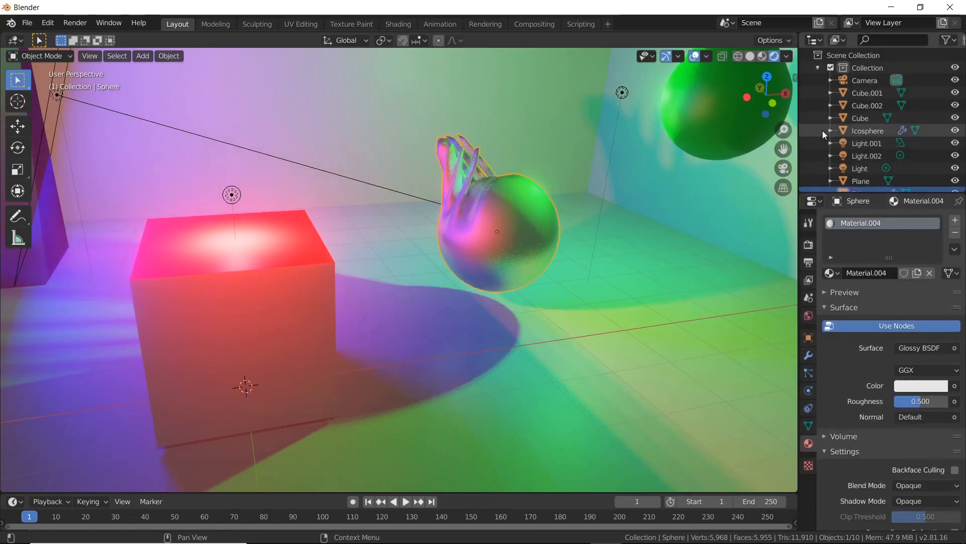
Step: Set the glossy material's roughness to about 0.326 and its color to light pink
scroll(570, 284, up, 2)
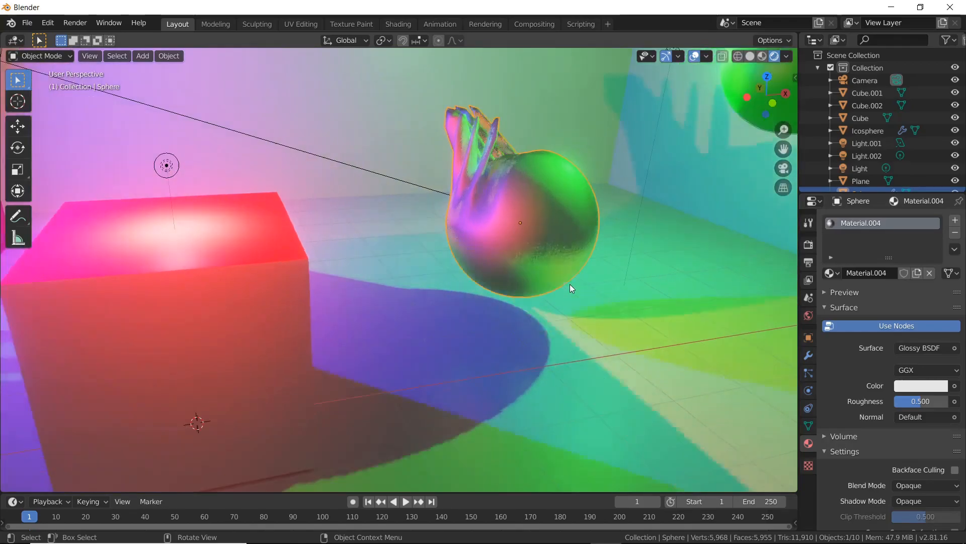
scroll(588, 239, up, 4)
middle_drag(588, 240, 424, 276)
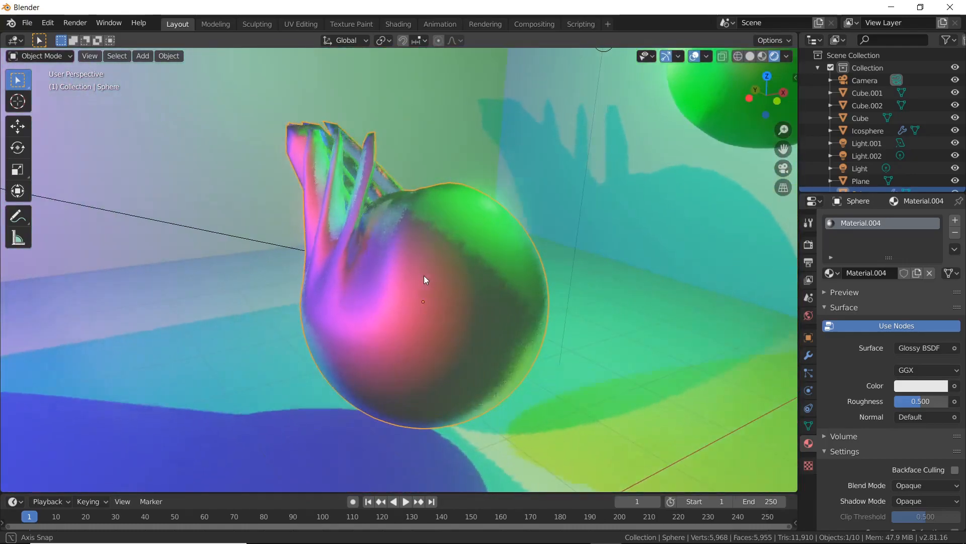
mouse_move(919, 406)
mouse_down()
mouse_move(895, 407)
mouse_move(912, 402)
mouse_up()
click(924, 386)
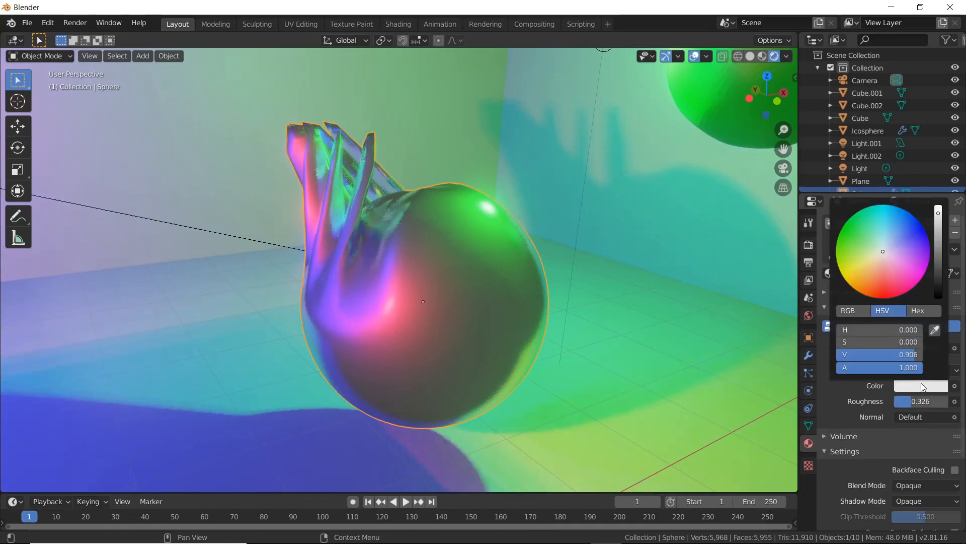
mouse_move(886, 259)
mouse_down()
mouse_move(856, 229)
mouse_move(891, 264)
mouse_move(923, 243)
mouse_move(883, 258)
mouse_up()
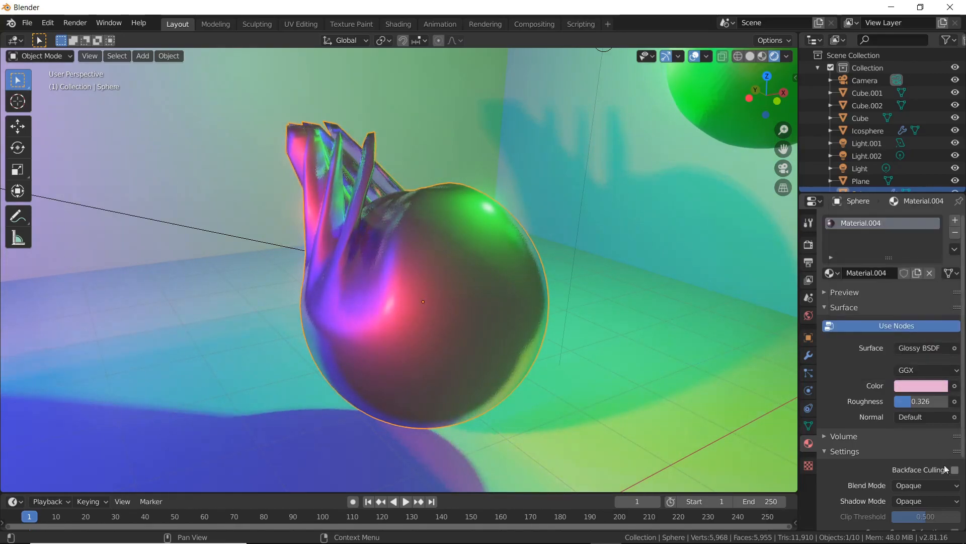
Step: In the camera view, select the cube with its red point light and move both about 0.74 m away from the spiky sphere
middle_drag(703, 312, 463, 290)
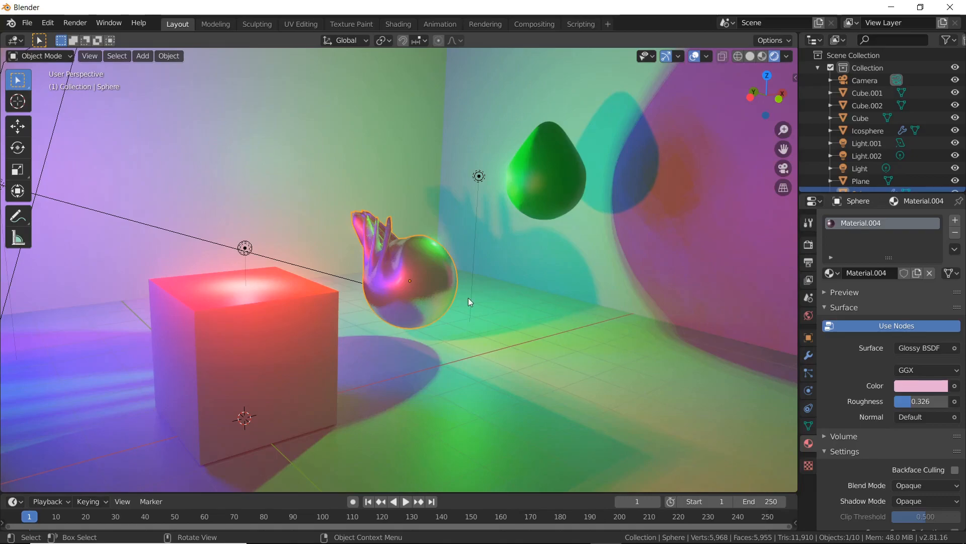
scroll(456, 302, up, 4)
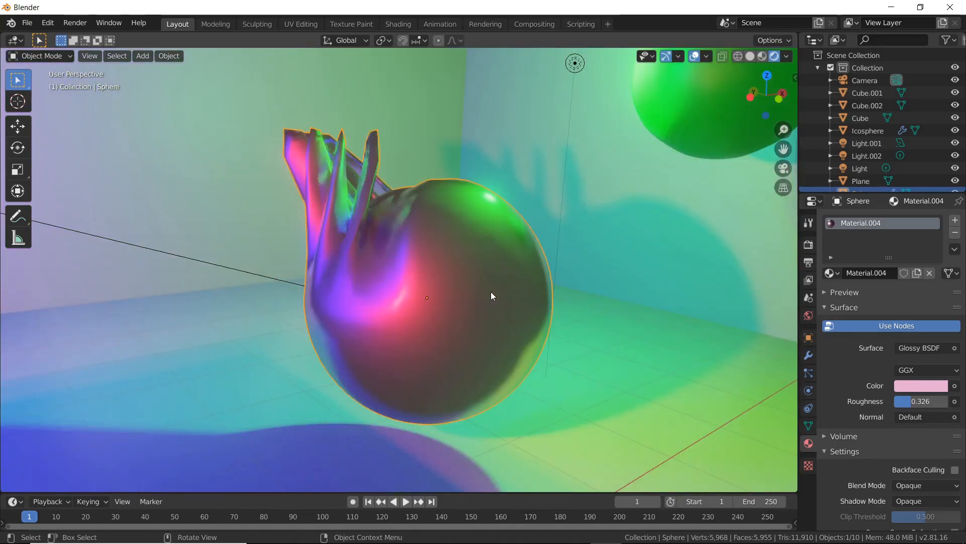
key(KP_0)
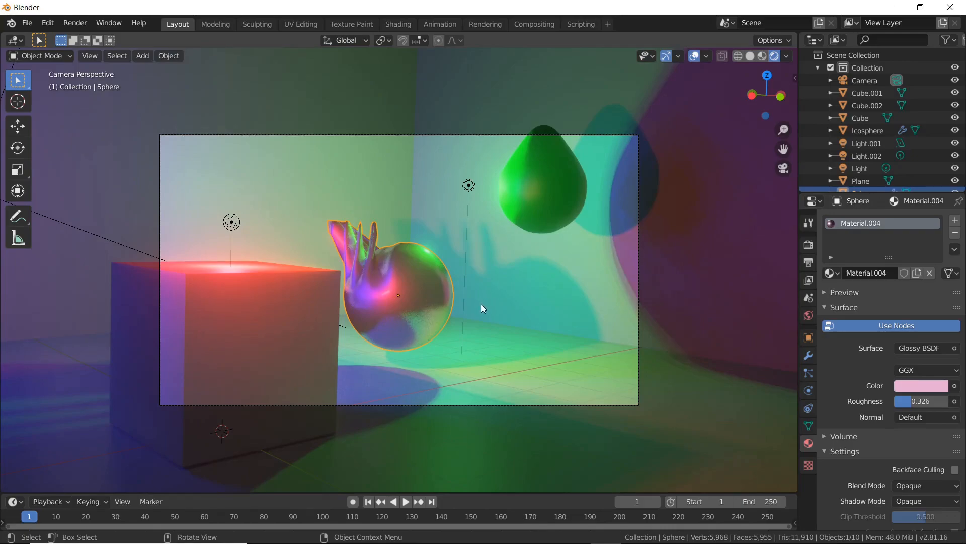
click(299, 349)
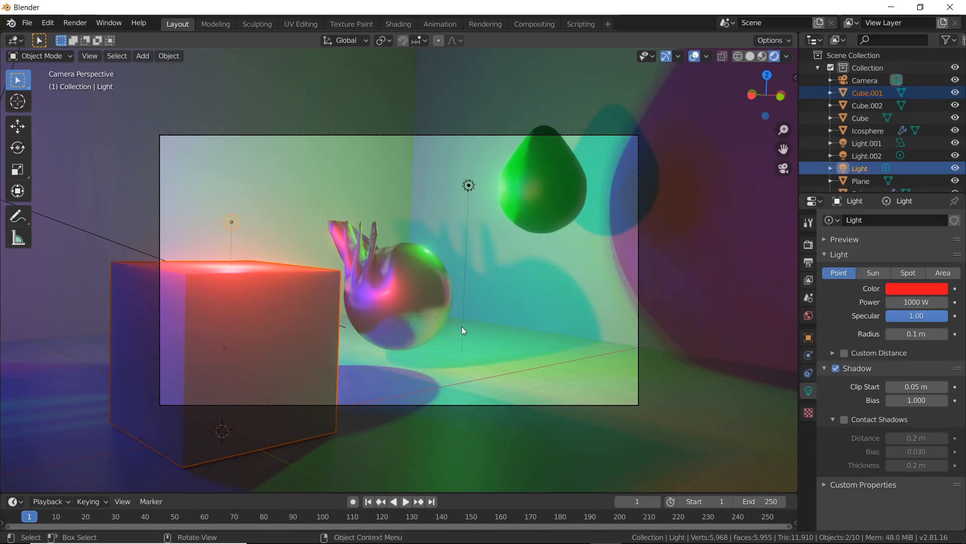
key(g)
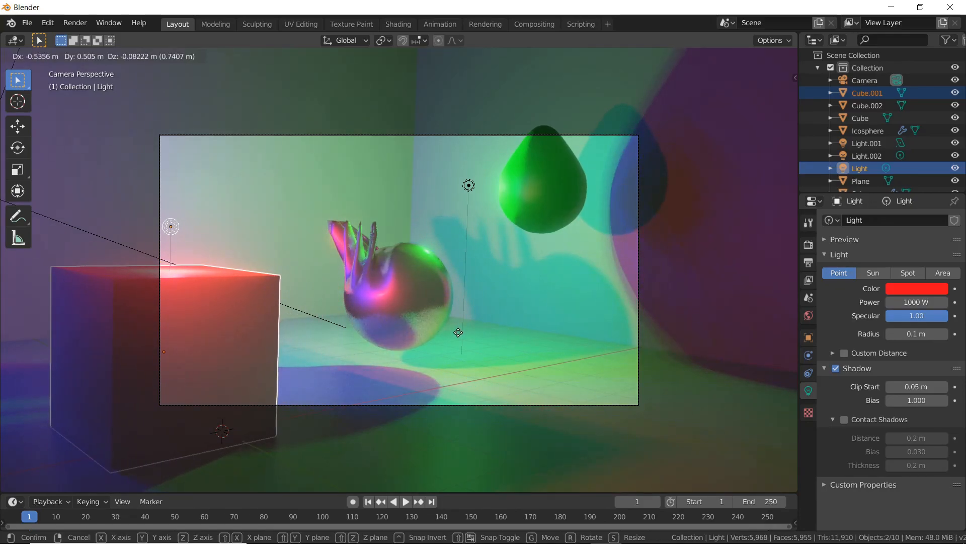
click(427, 332)
Step: Select the tall box and the blue area light and rotate them together about half a turn in the wireframe top view
middle_drag(466, 286, 258, 186)
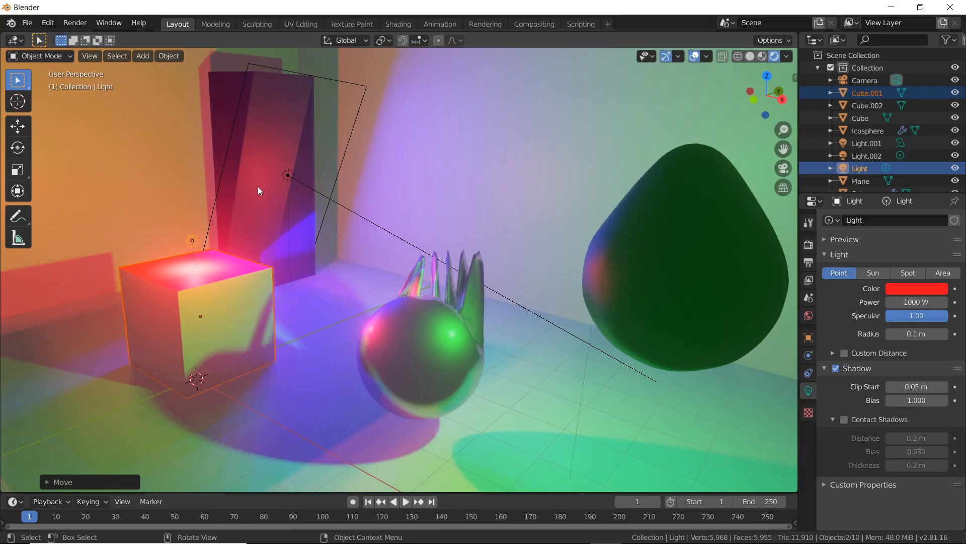
click(230, 123)
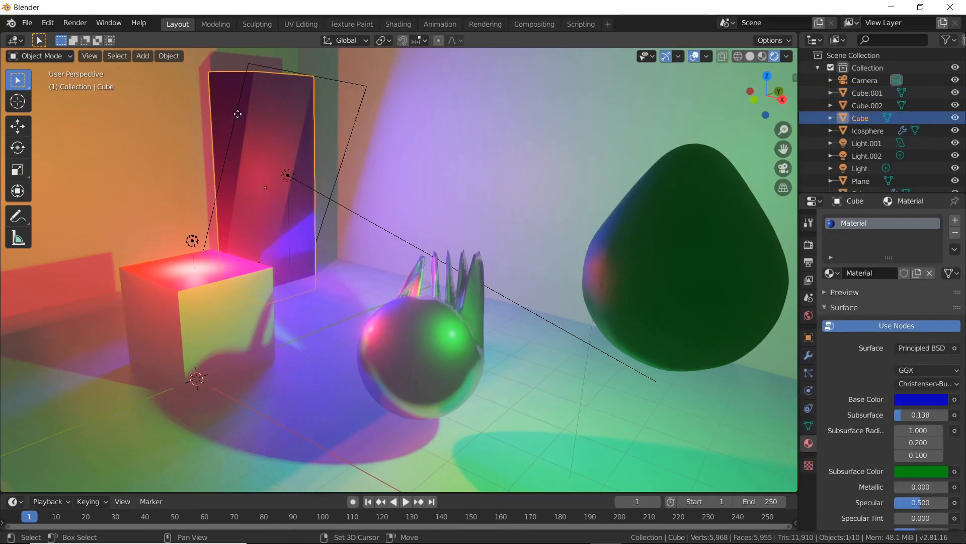
shift+click(238, 117)
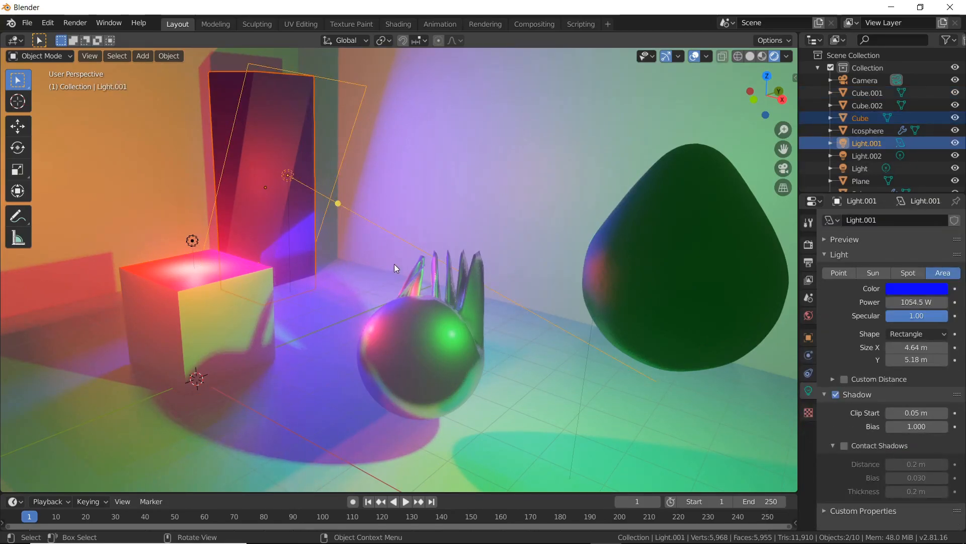
key(KP_7)
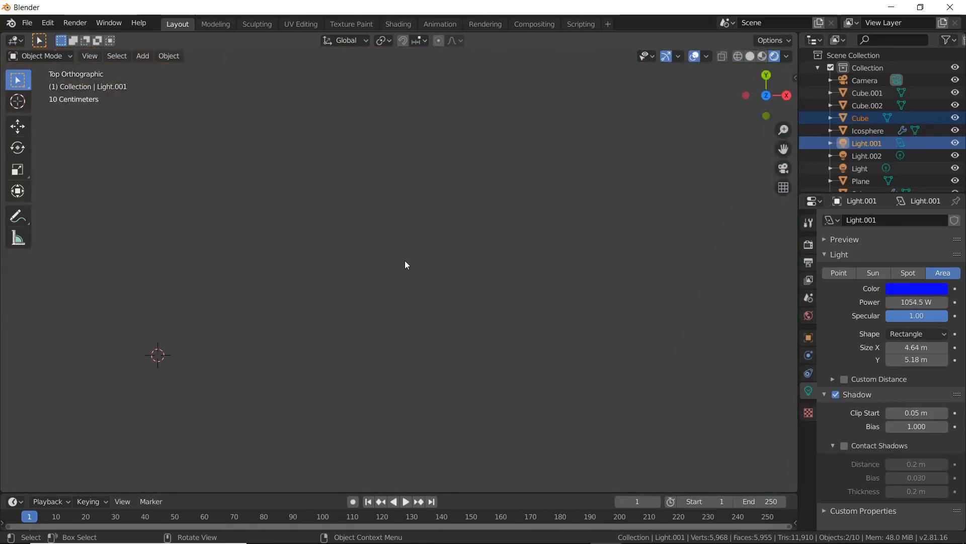
key(z)
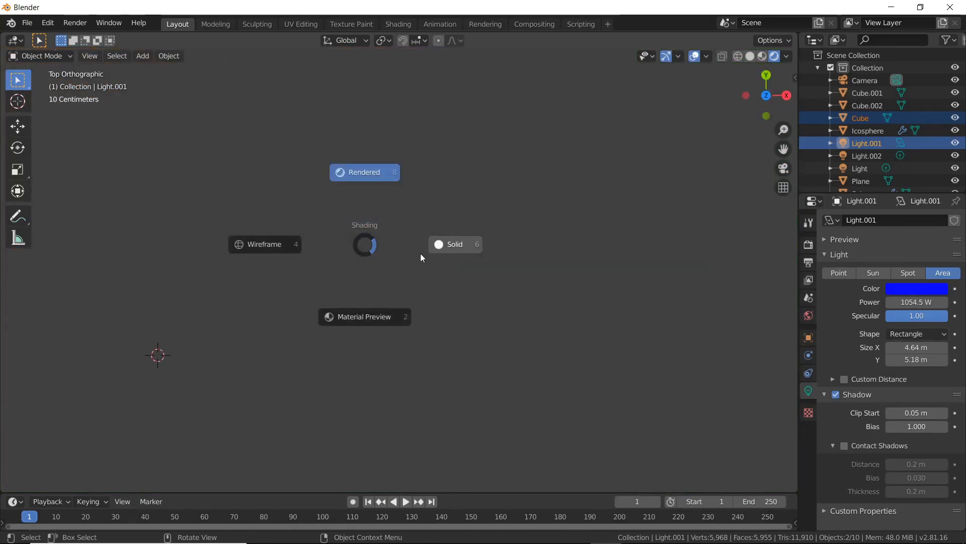
click(277, 242)
scroll(436, 226, down, 6)
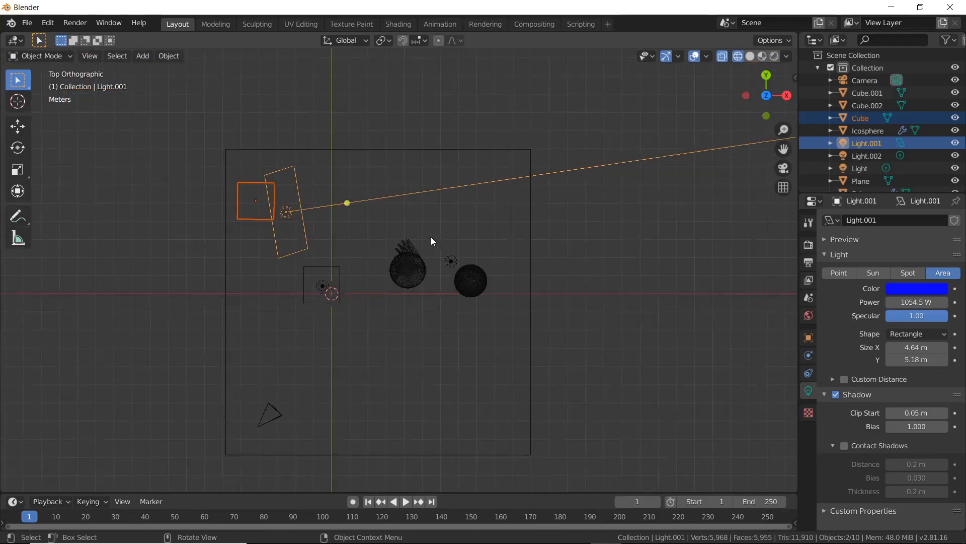
key(r)
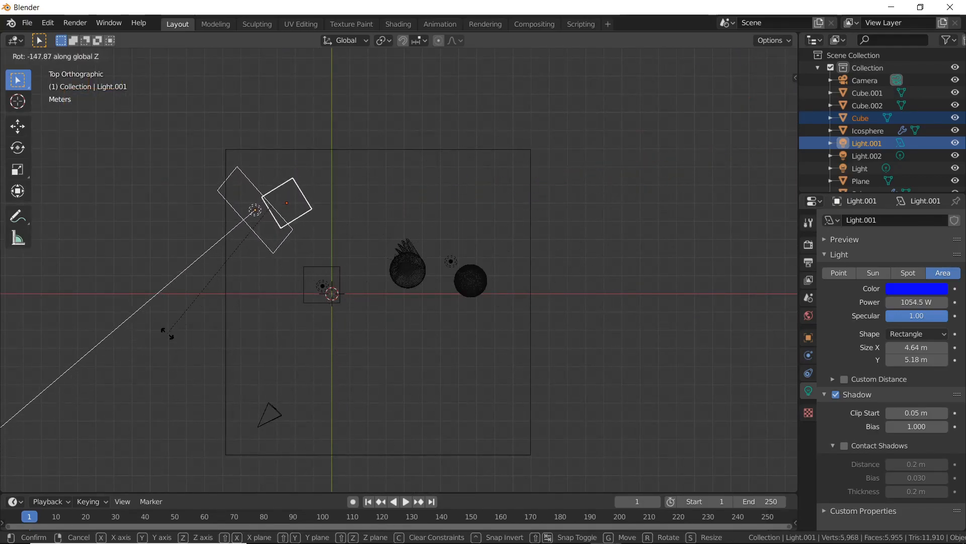
click(189, 225)
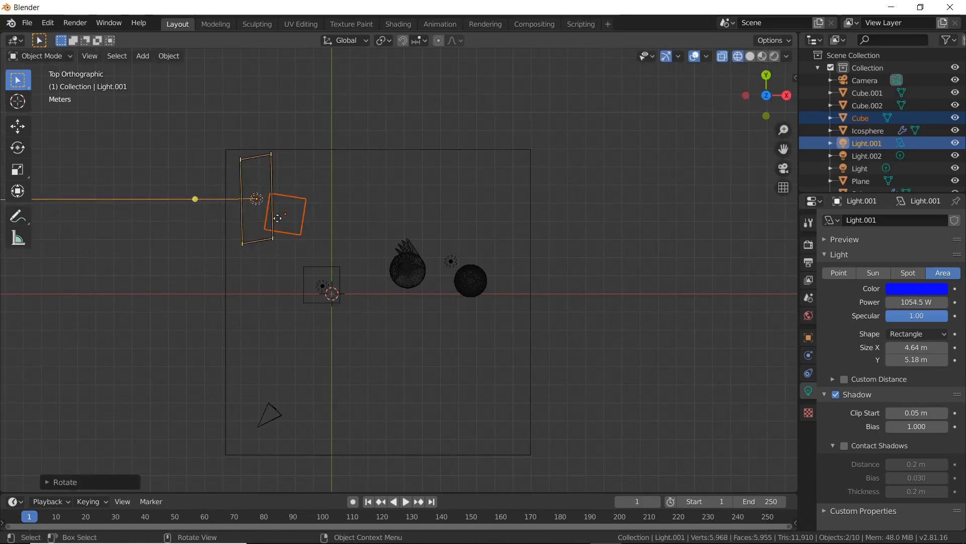
Step: Move the tall box and the blue area light across the room to the corner at positive X and positive Y
key(g)
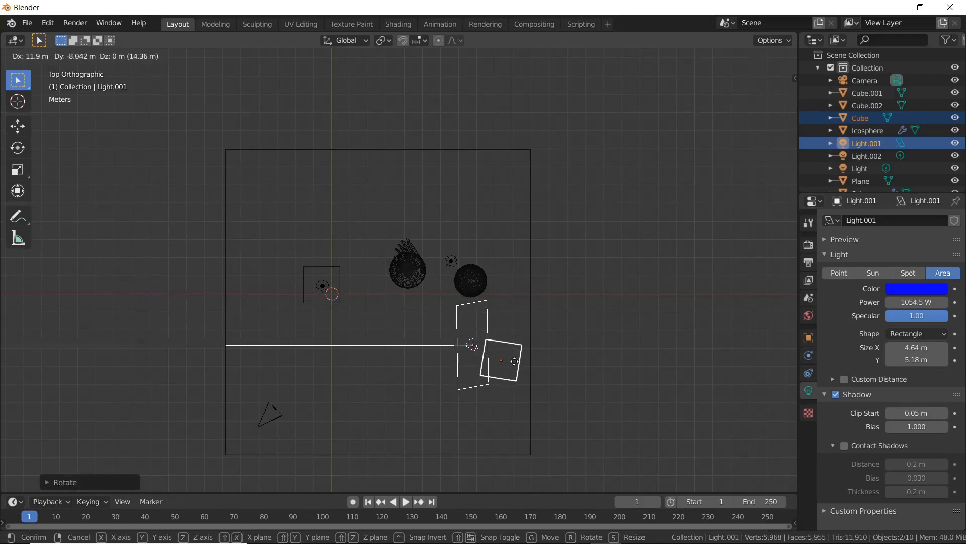
click(521, 360)
key(KP_0)
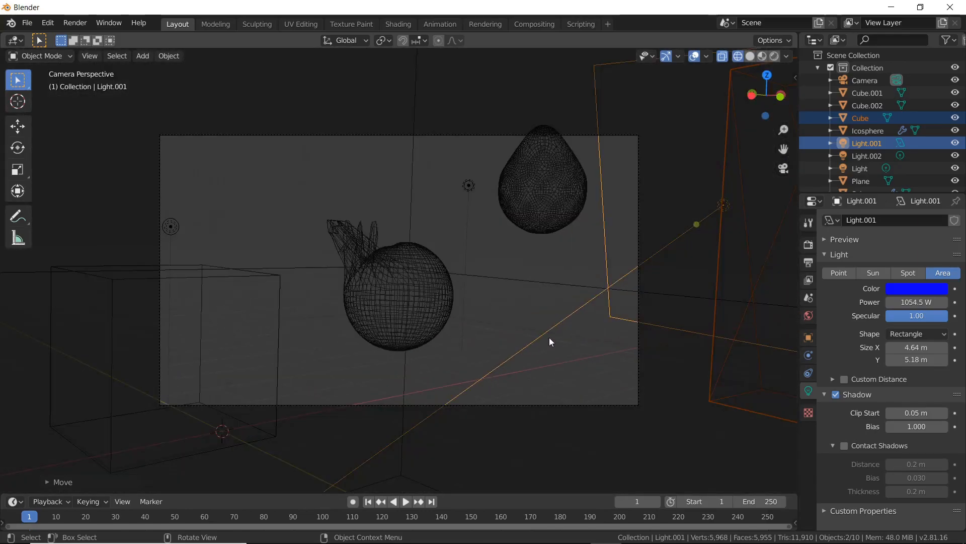
key(KP_7)
key(g)
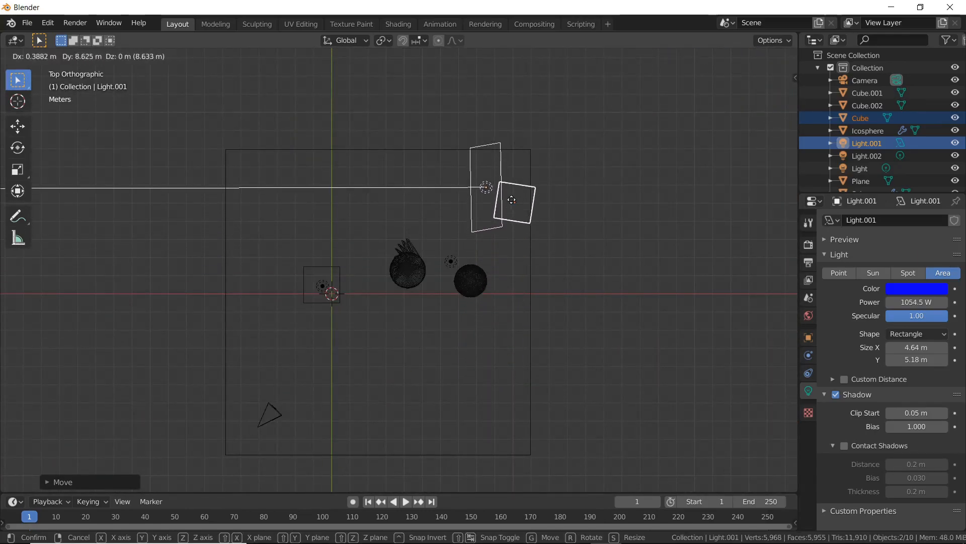
click(507, 179)
Step: Rotate the tall box and area light about -60° in top view, aiming the light into the room, and shift them slightly inward
key(r)
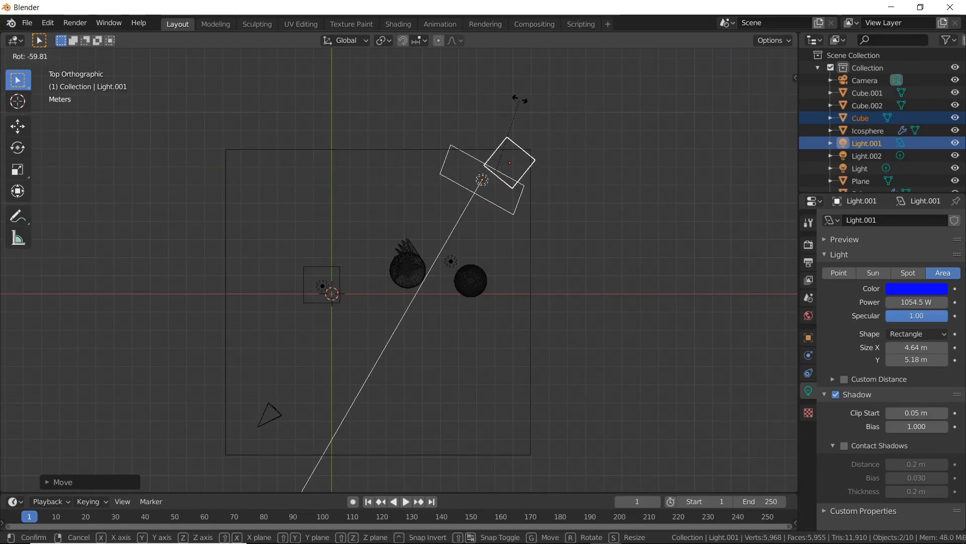
click(521, 140)
key(g)
click(511, 162)
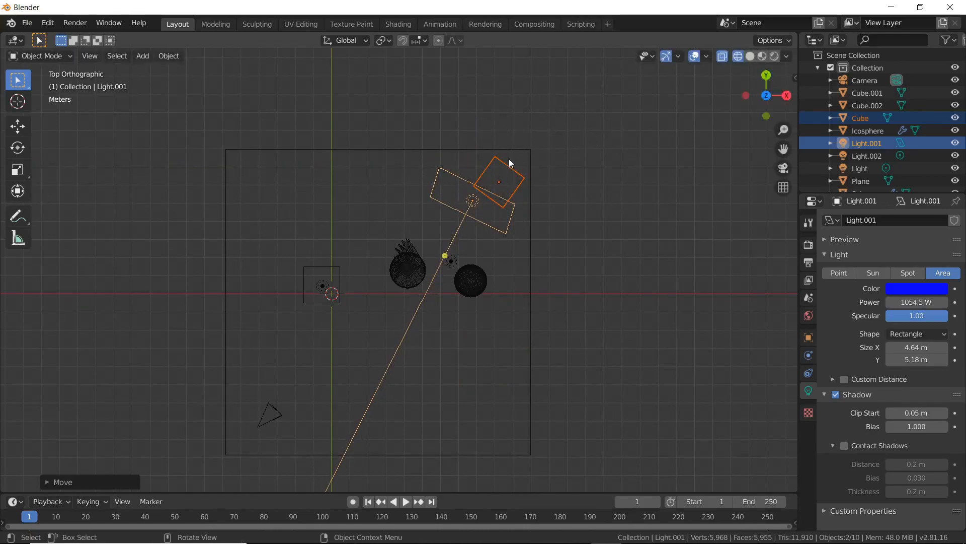
Step: In the rendered camera view, move the tall box and area light so they stand behind the spikes of the glossy sphere
key(KP_0)
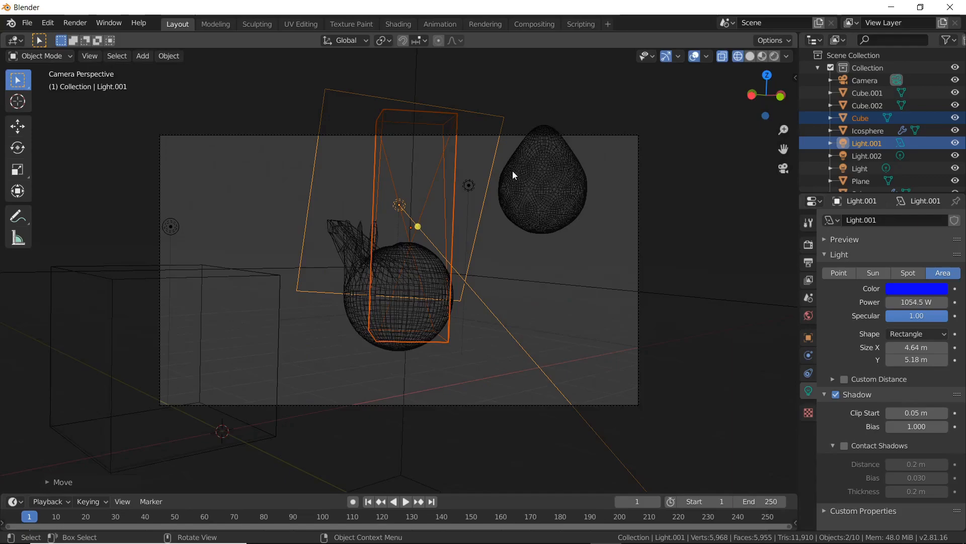
key(z)
click(521, 104)
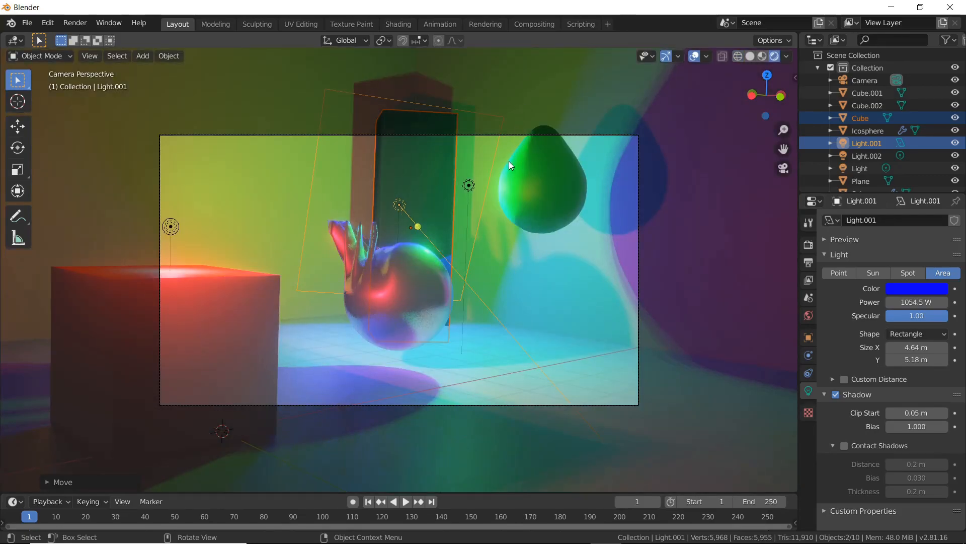
key(g)
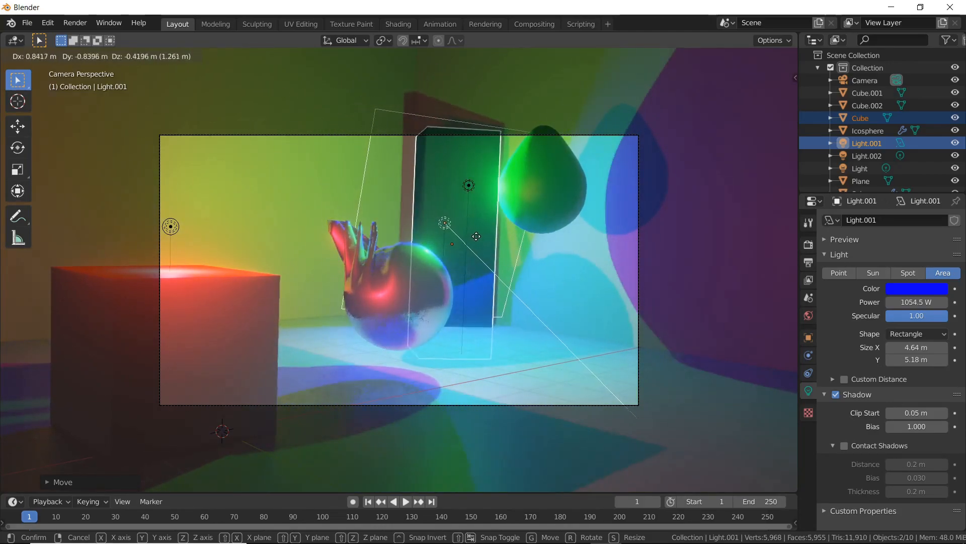
click(339, 233)
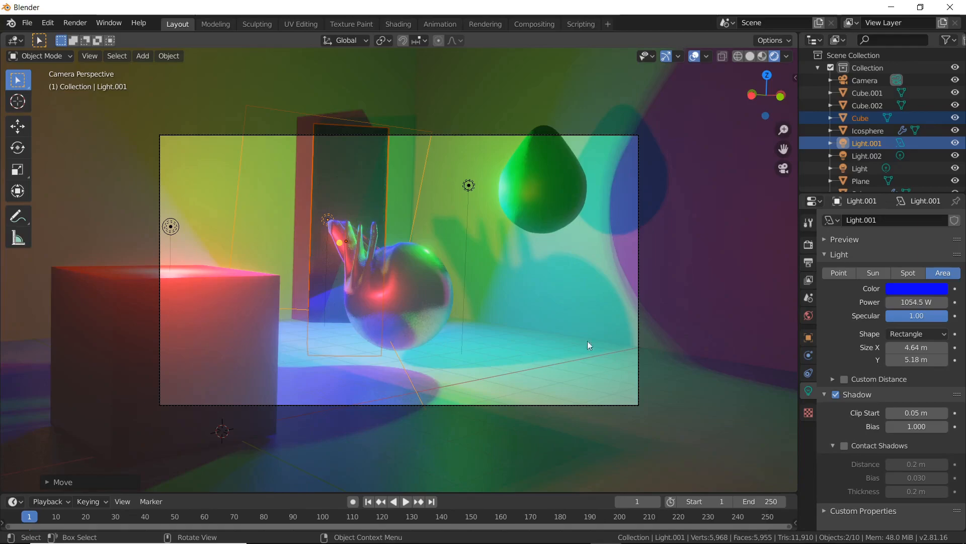
Step: Review the scene's render and output settings, including resolution, frame range and file format
click(809, 245)
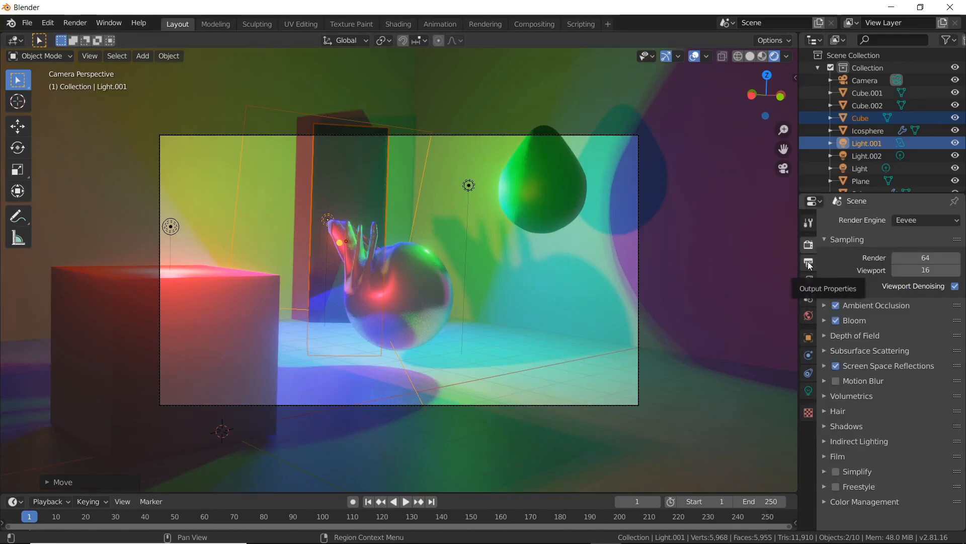
click(809, 263)
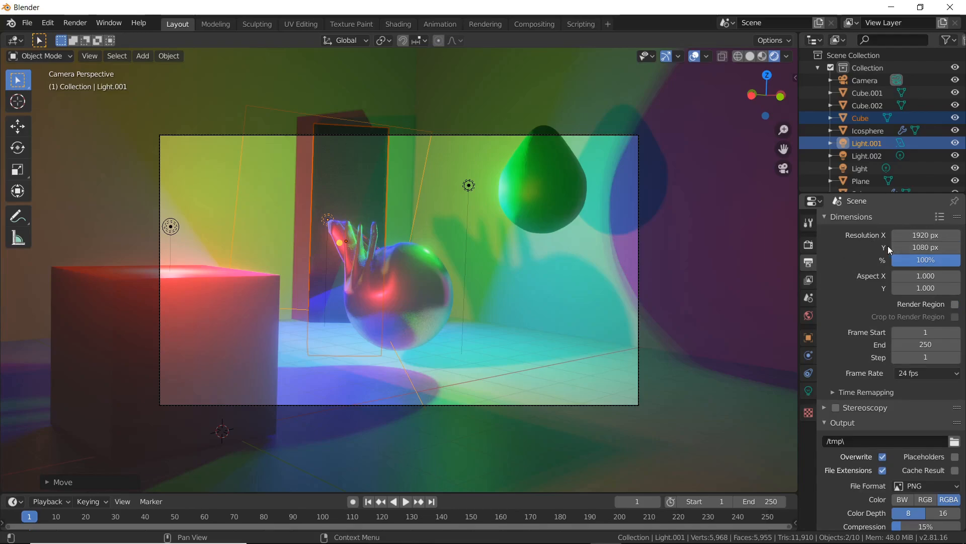
scroll(859, 277, down, 2)
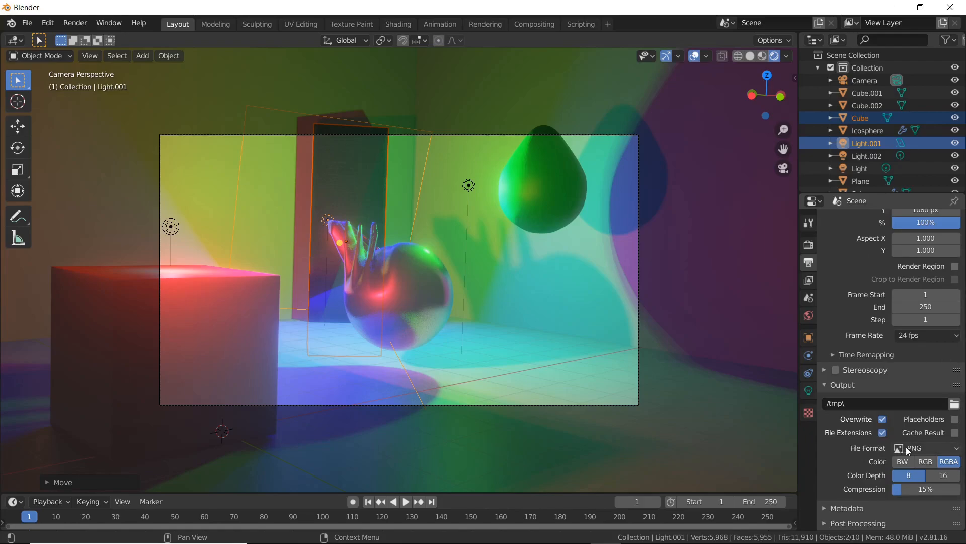
Step: Render the current frame as a still image, inspect the whole picture and close the render window
key(F12)
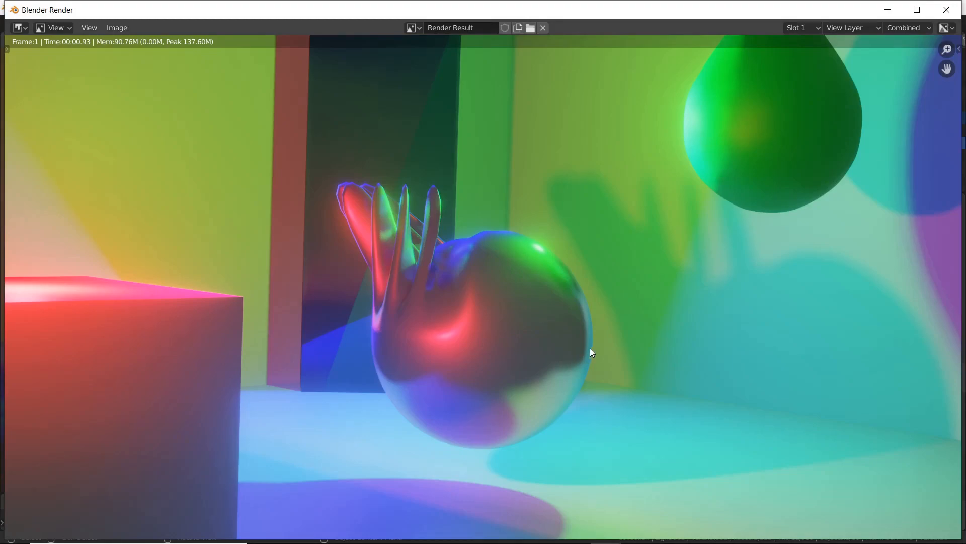
scroll(515, 284, down, 3)
scroll(485, 301, up, 2)
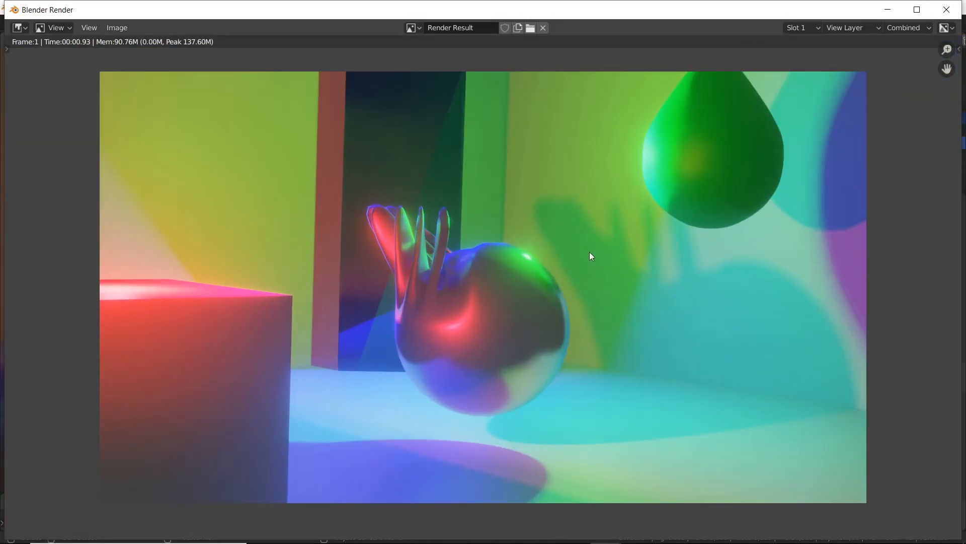
key(Escape)
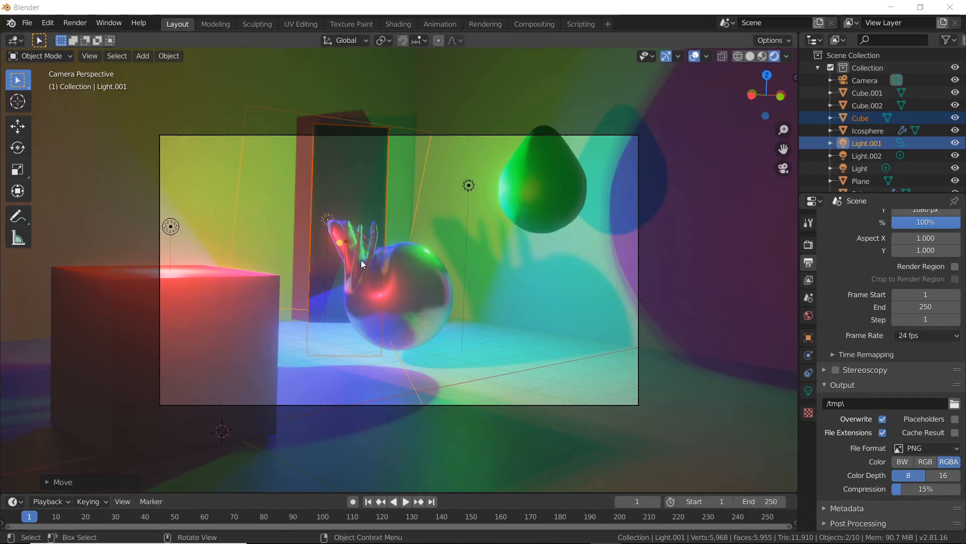
click(27, 26)
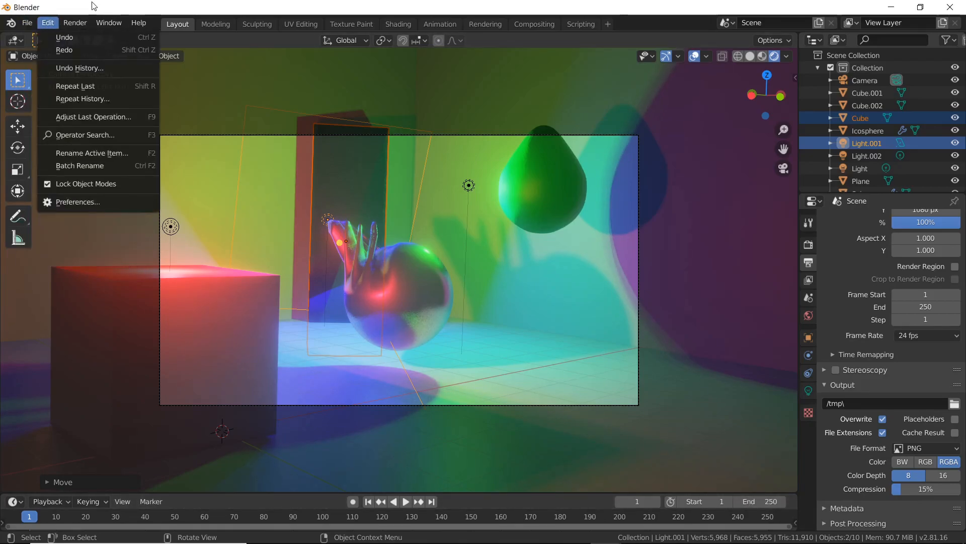
mouse_move(78, 23)
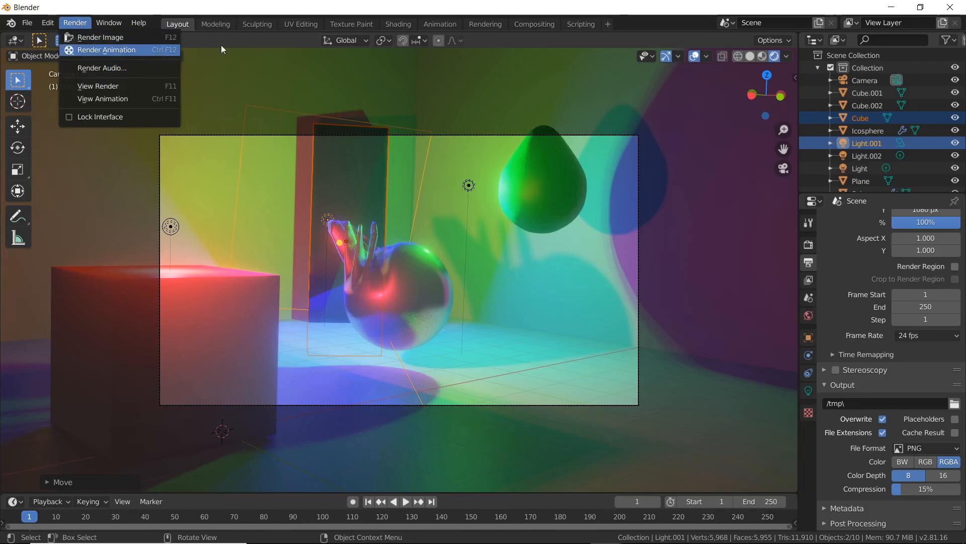
middle_drag(616, 284, 566, 289)
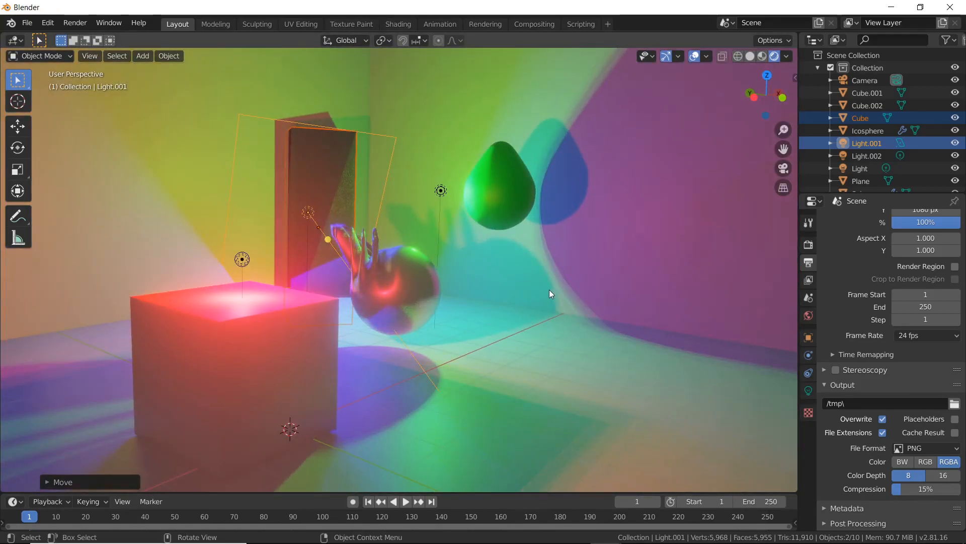
key(KP_1)
Step: Return to the camera view and render the still image again
key(KP_0)
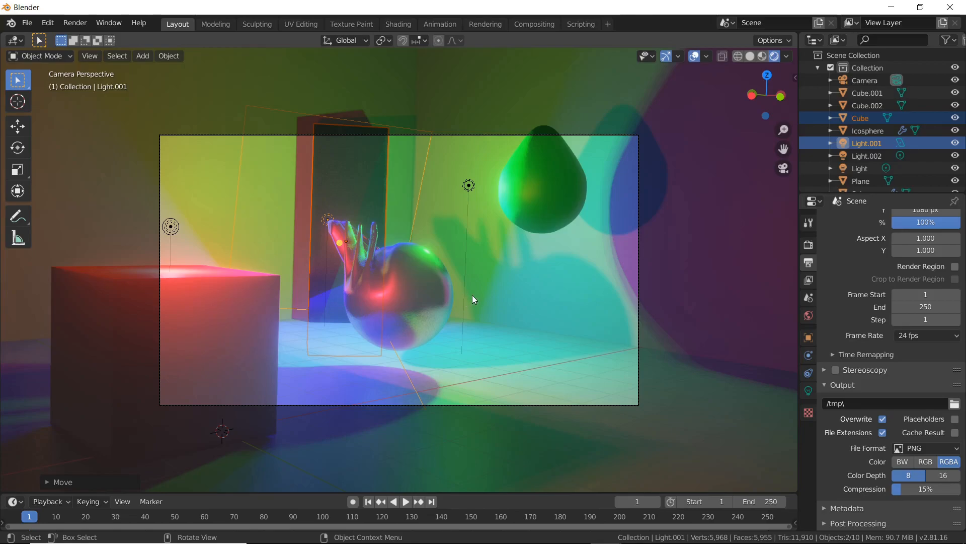
key(F12)
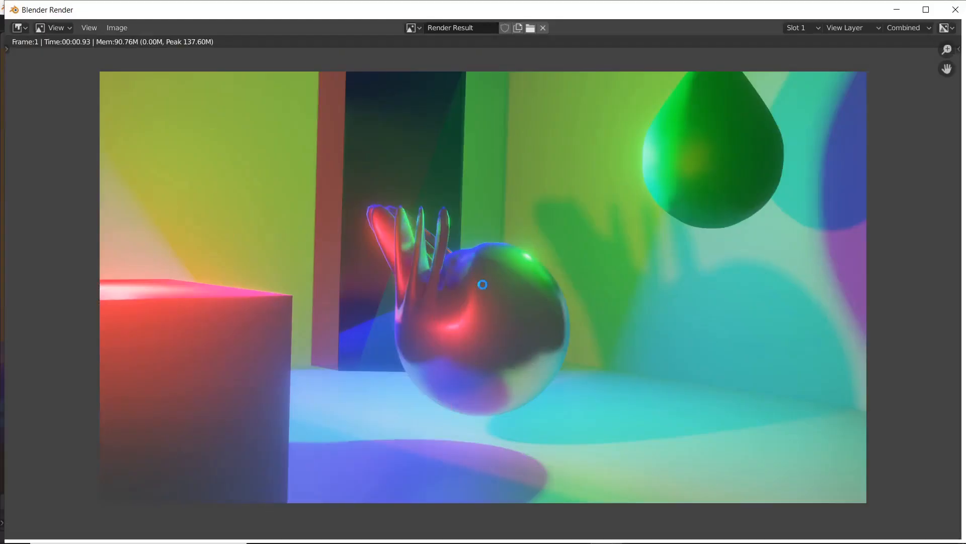